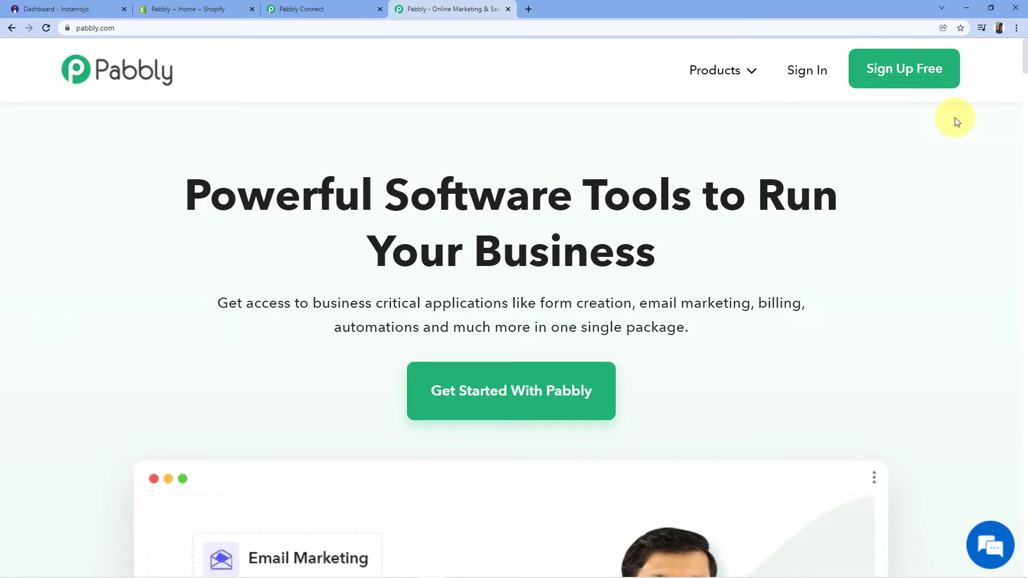
# Step: Close the Pabbly marketing site tab to get back to Pabbly Connect
pyautogui.click(508, 9)
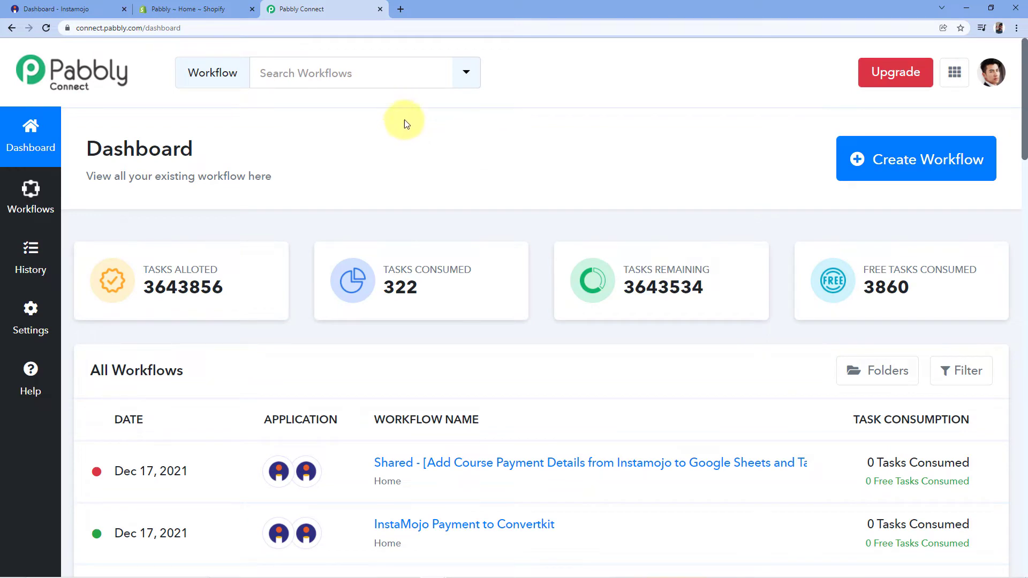
# Step: Create a workflow named 'Instamojo to Shopify' and open its builder
pyautogui.click(911, 165)
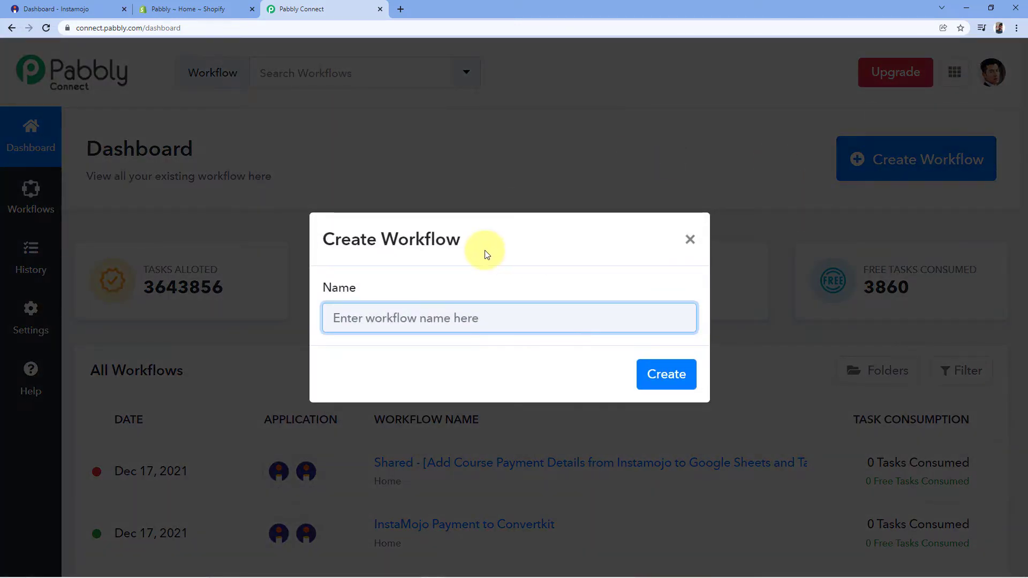
pyautogui.write('Instam')
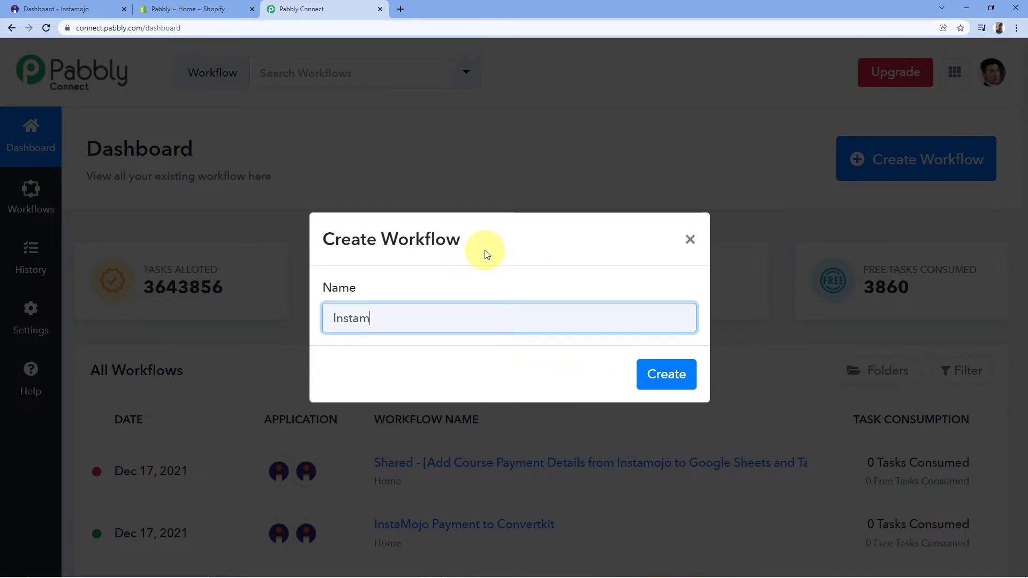
pyautogui.write('ojo to Shopify')
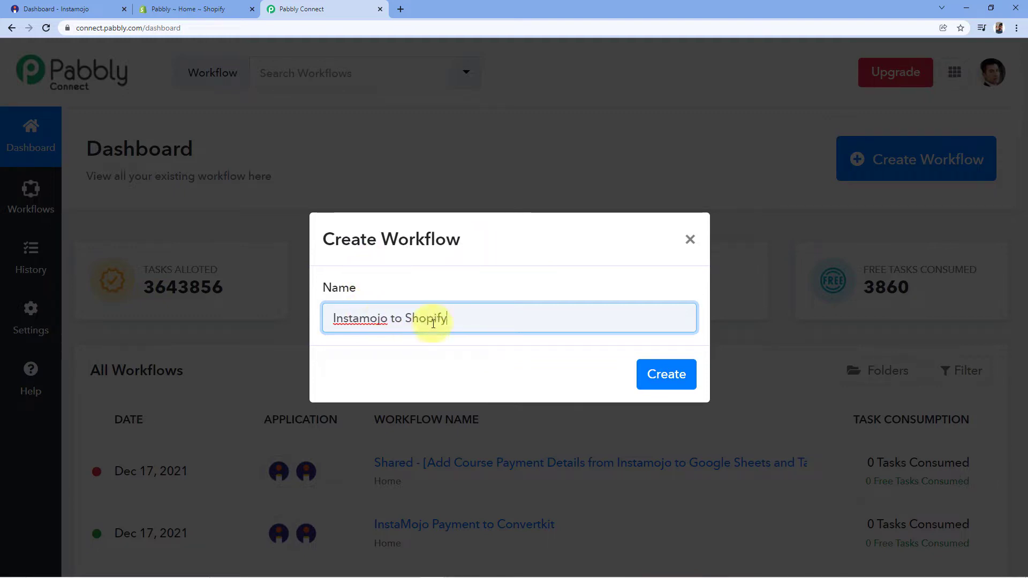
pyautogui.click(666, 381)
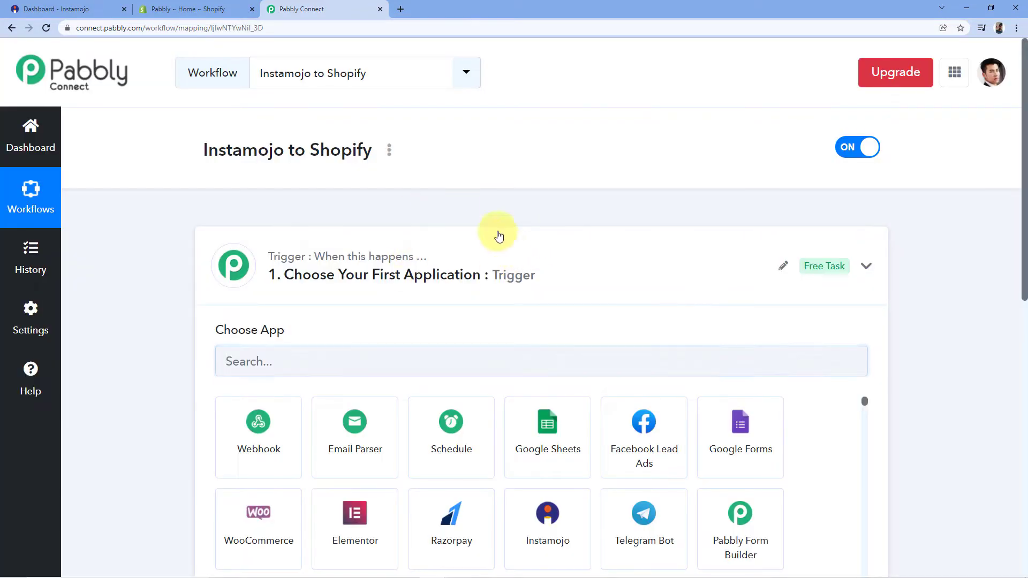
# Step: Choose Instamojo as the trigger app with New Sale as the trigger event
pyautogui.click(499, 236)
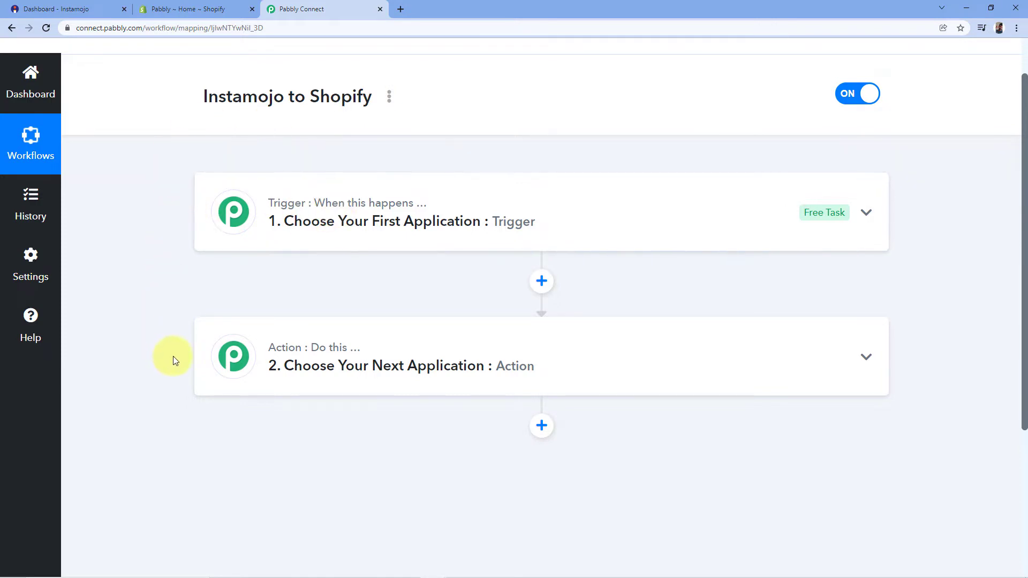
pyautogui.moveTo(309, 356)
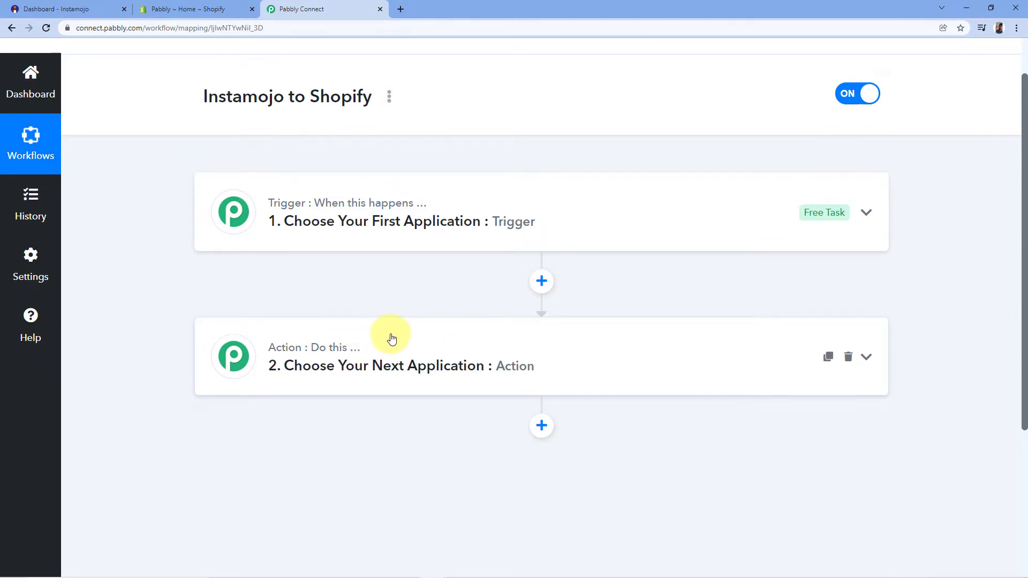
pyautogui.click(323, 201)
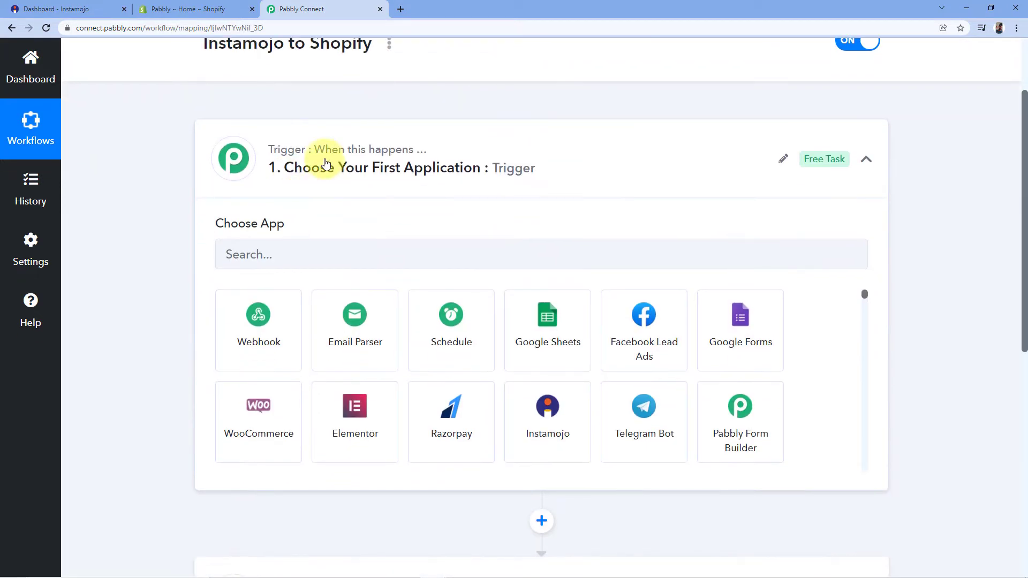
pyautogui.click(268, 253)
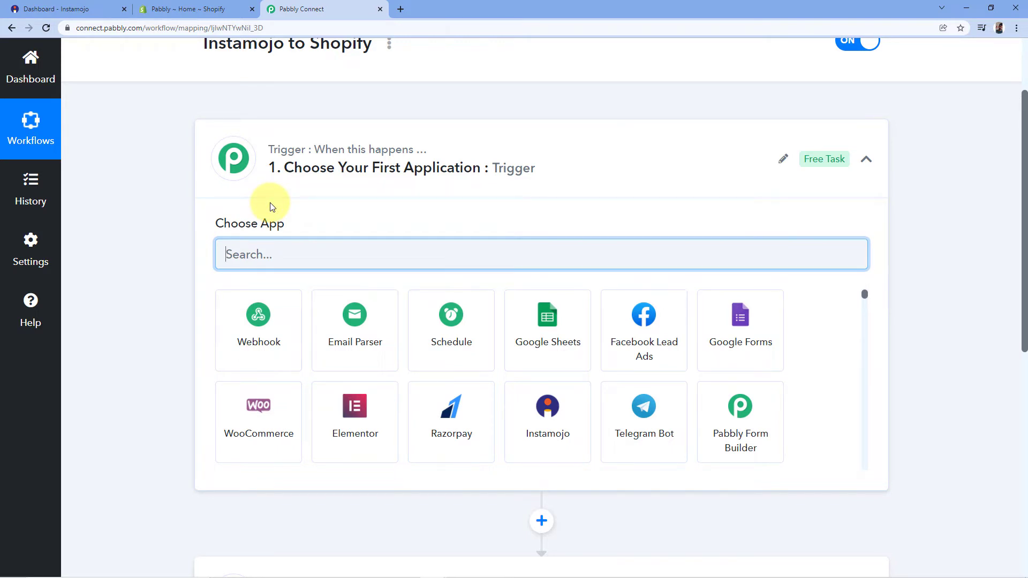
pyautogui.write('Insta')
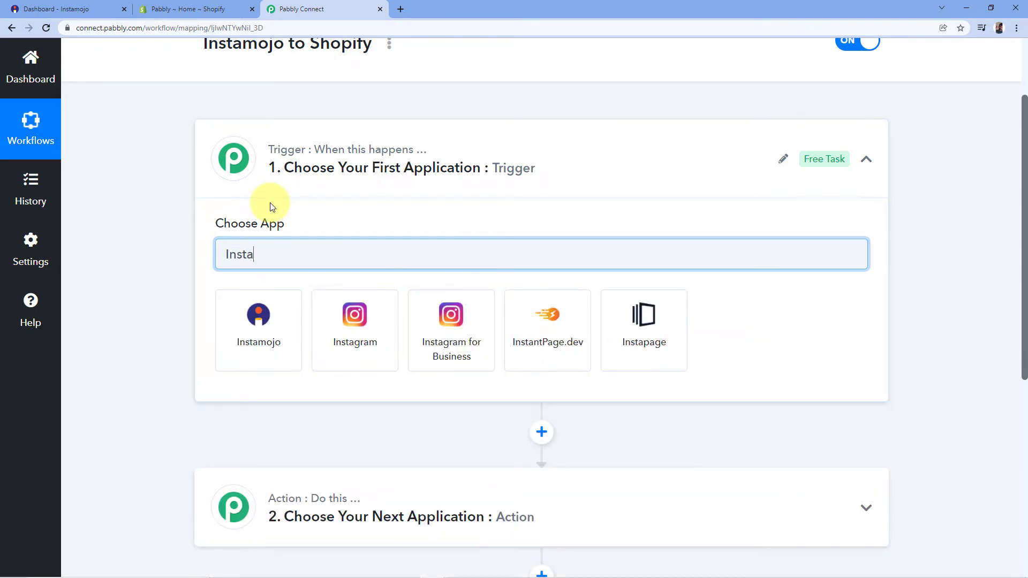
pyautogui.click(259, 319)
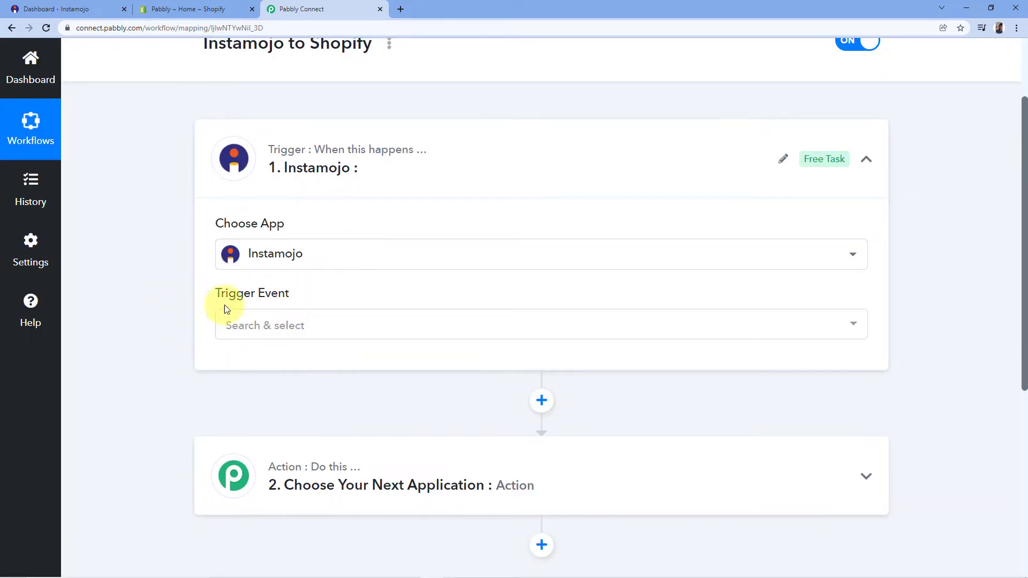
pyautogui.click(307, 324)
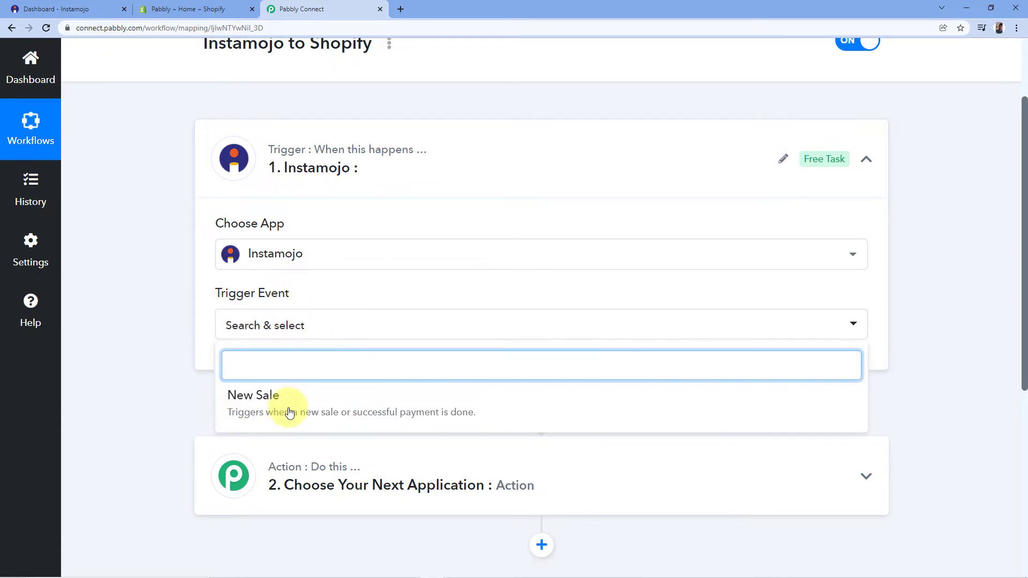
pyautogui.click(259, 399)
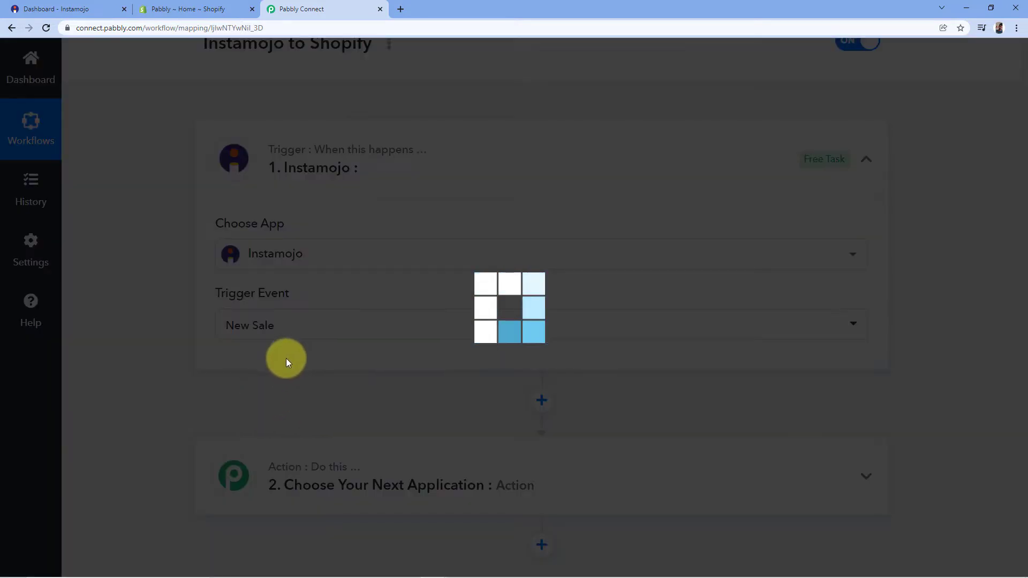
pyautogui.scroll(-1, 293, 359)
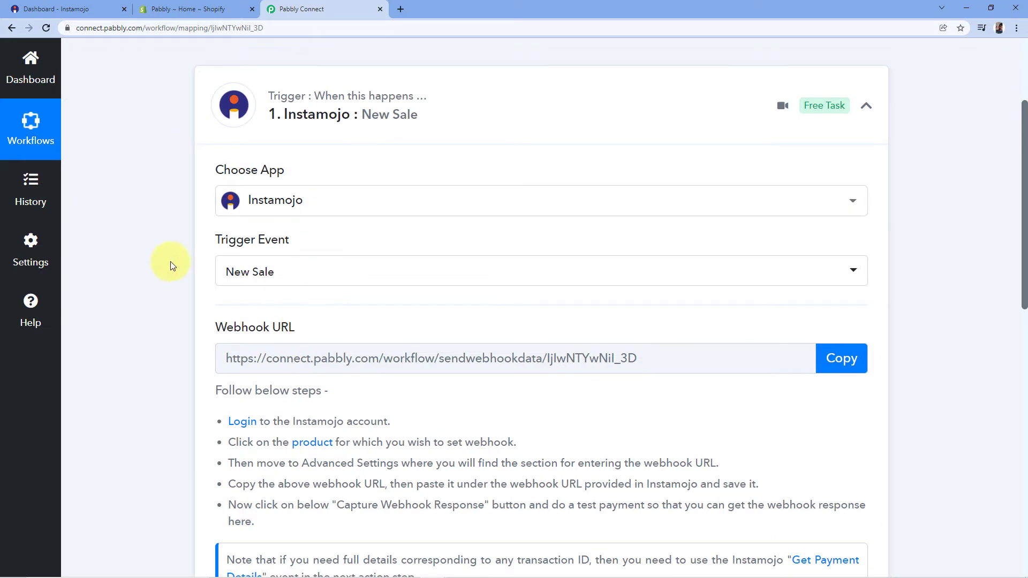
# Step: Review the trigger's webhook URL and setup instructions, then go to the Instamojo dashboard
pyautogui.scroll(-1, 321, 235)
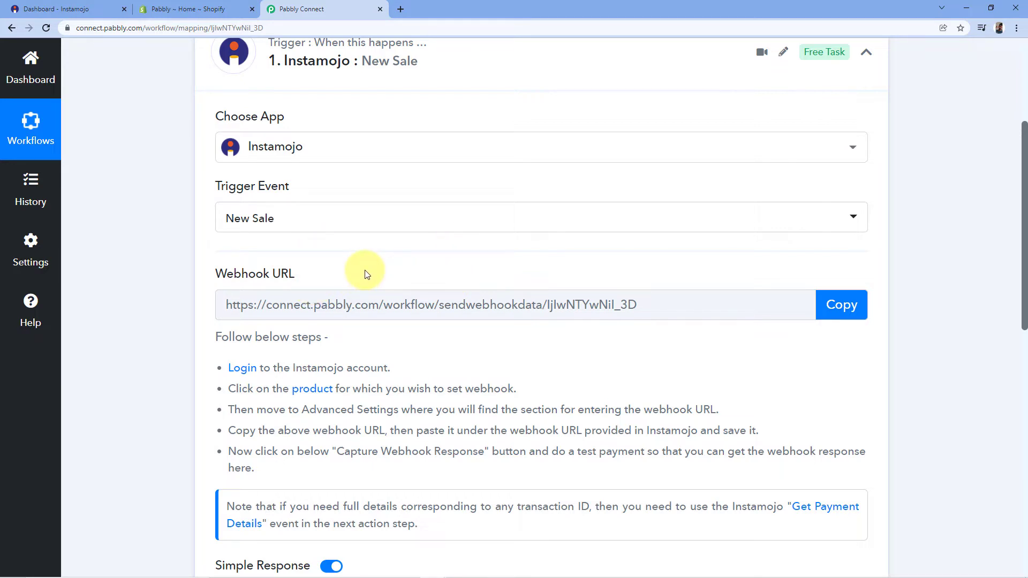
pyautogui.scroll(-1, 246, 332)
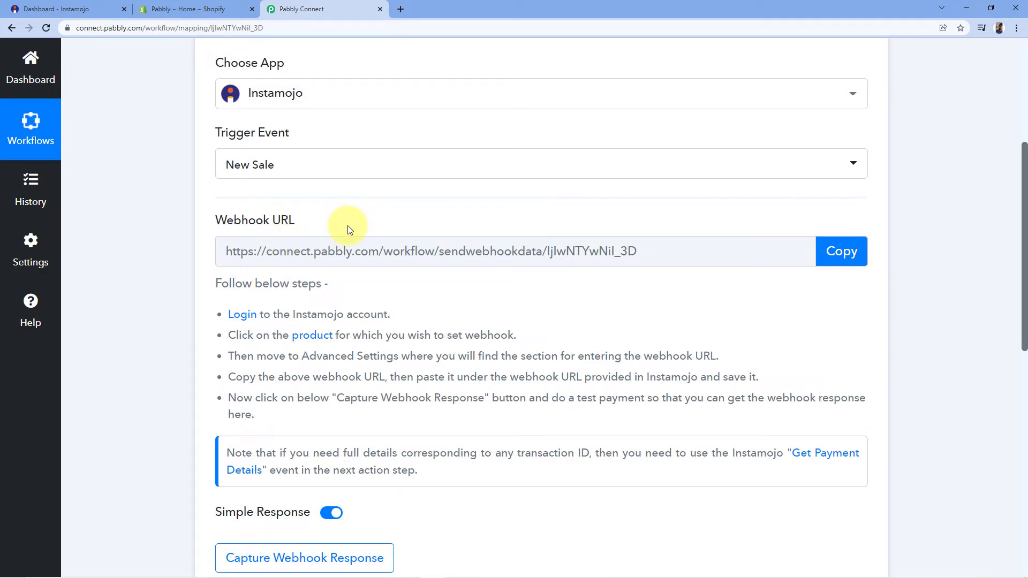
pyautogui.click(67, 9)
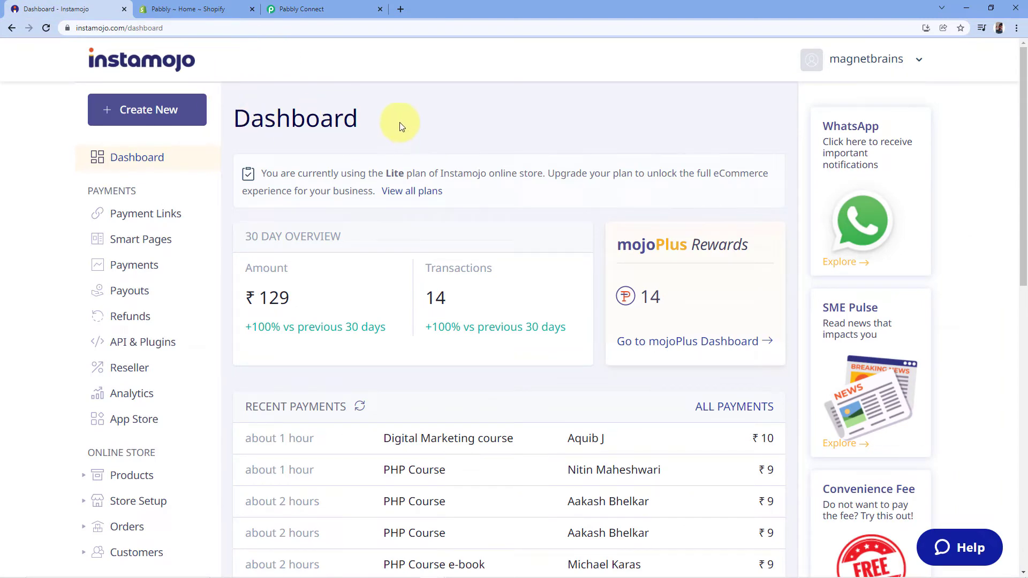
# Step: Start a new smart payment link with purpose 'Wrist Watch'
pyautogui.click(139, 111)
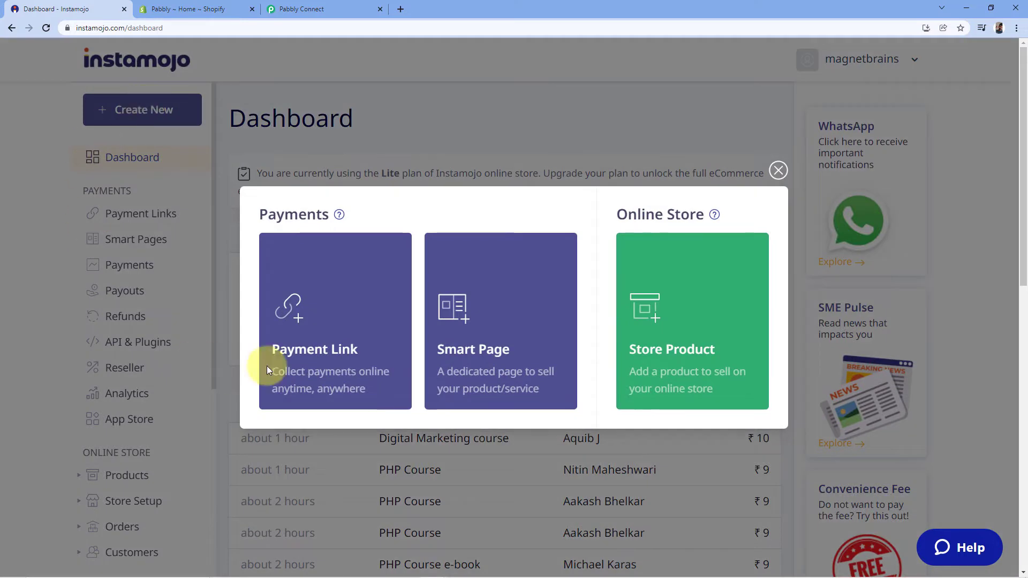
pyautogui.moveTo(345, 368)
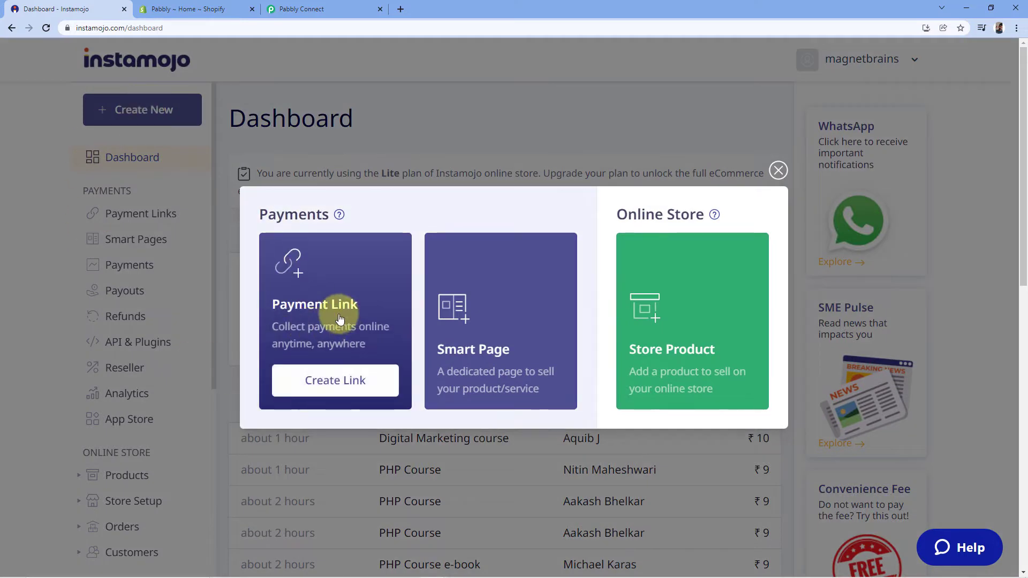
pyautogui.click(331, 381)
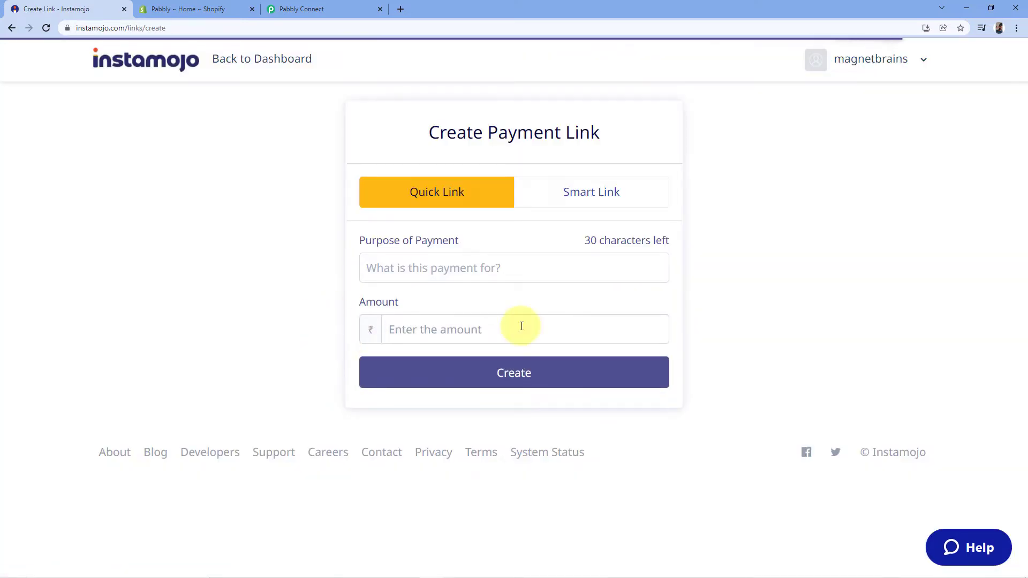
pyautogui.click(618, 198)
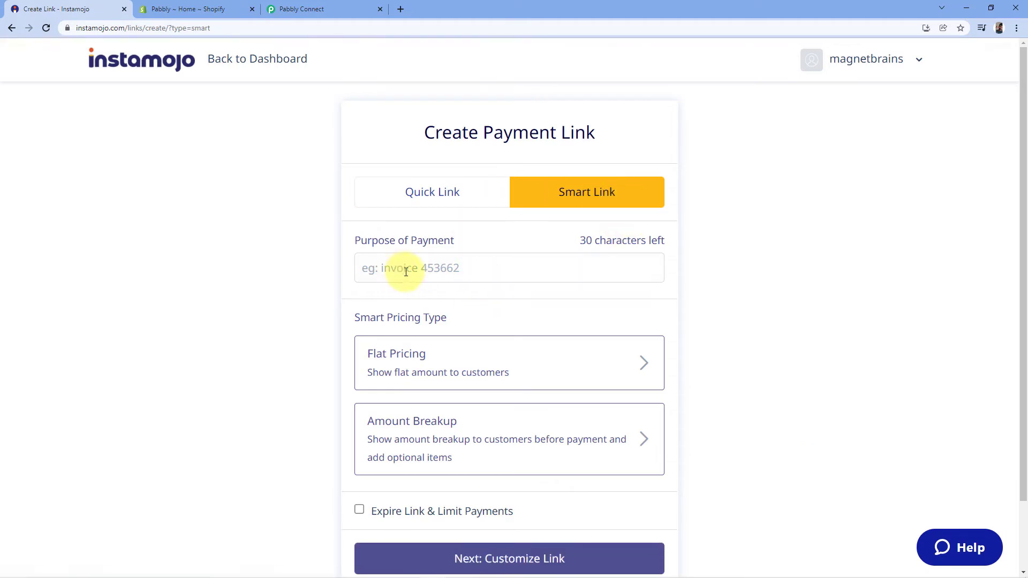
pyautogui.scroll(-1, 401, 267)
pyautogui.click(390, 209)
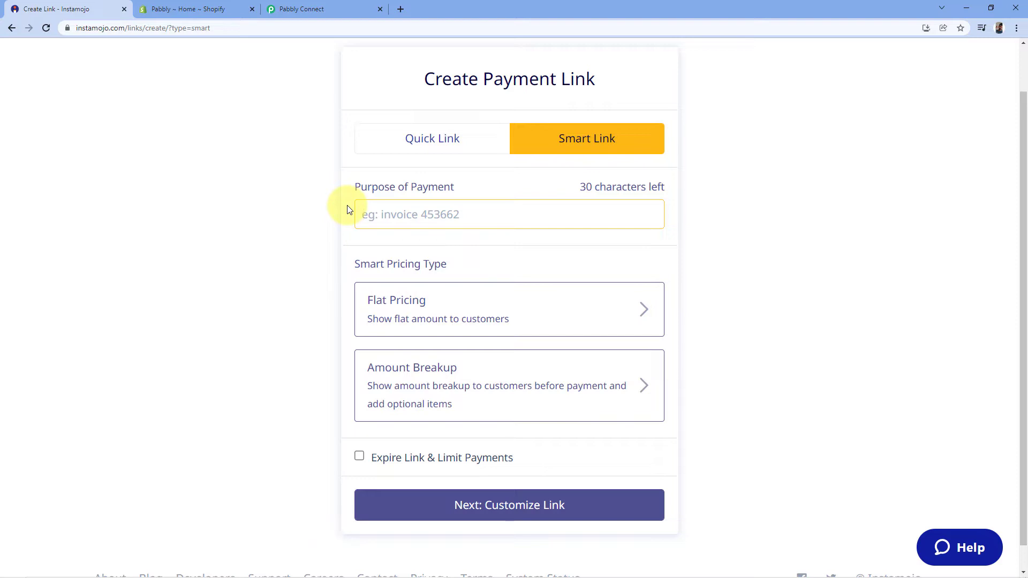
pyautogui.write('Wr')
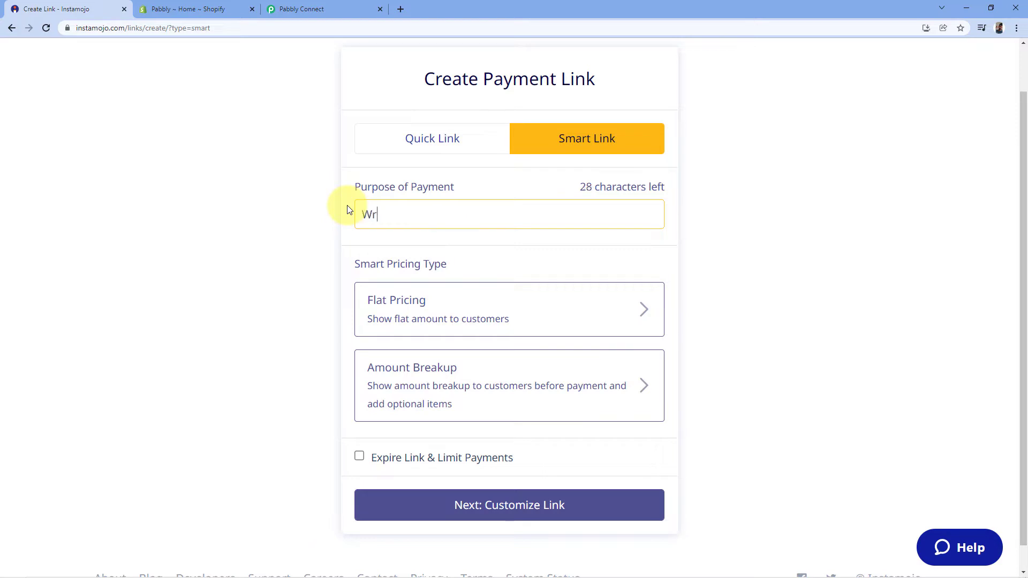
pyautogui.write('ist Watch')
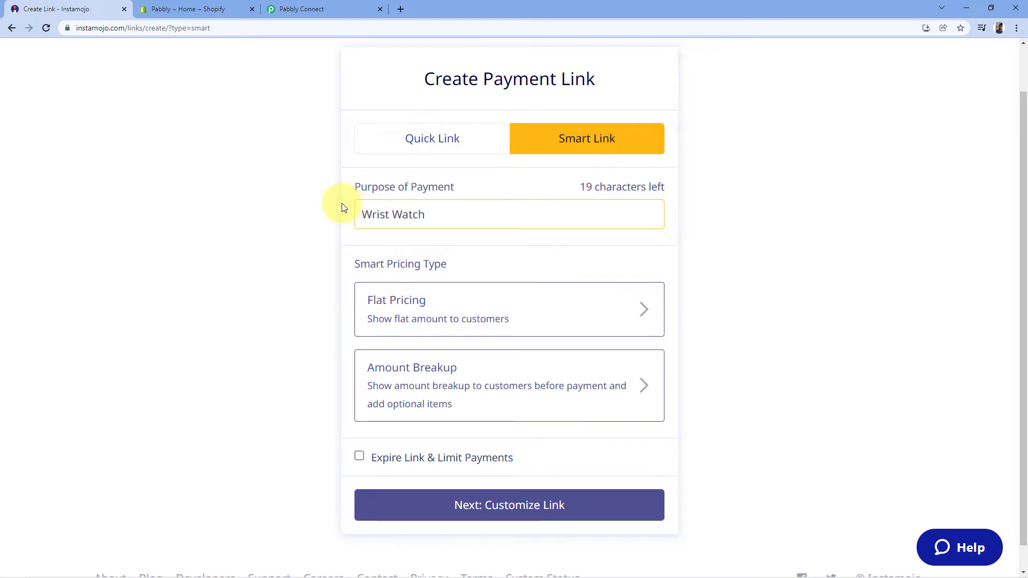
# Step: Give the link flat pricing of ₹9 and continue to customization
pyautogui.scroll(-1, 321, 195)
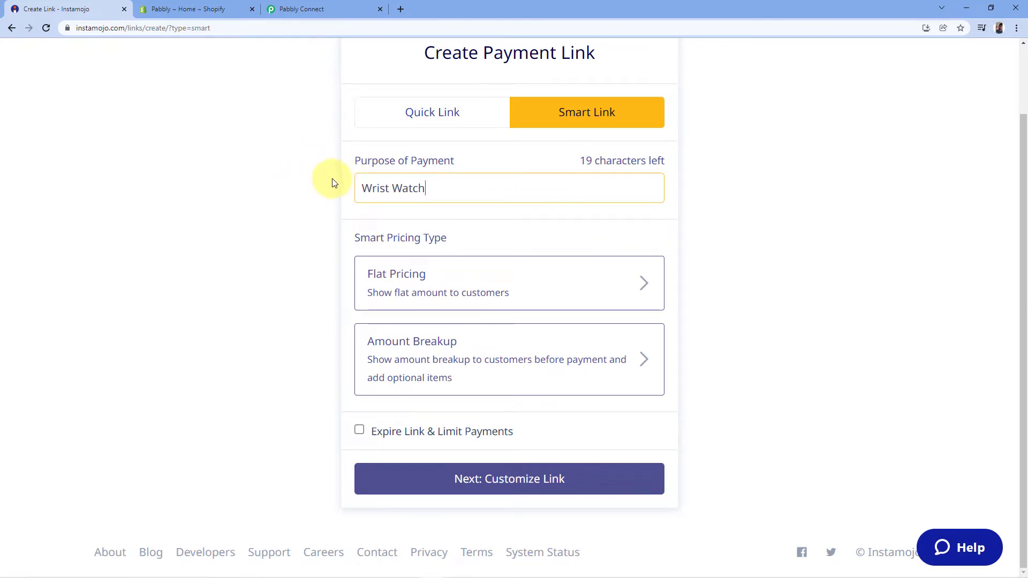
pyautogui.click(426, 276)
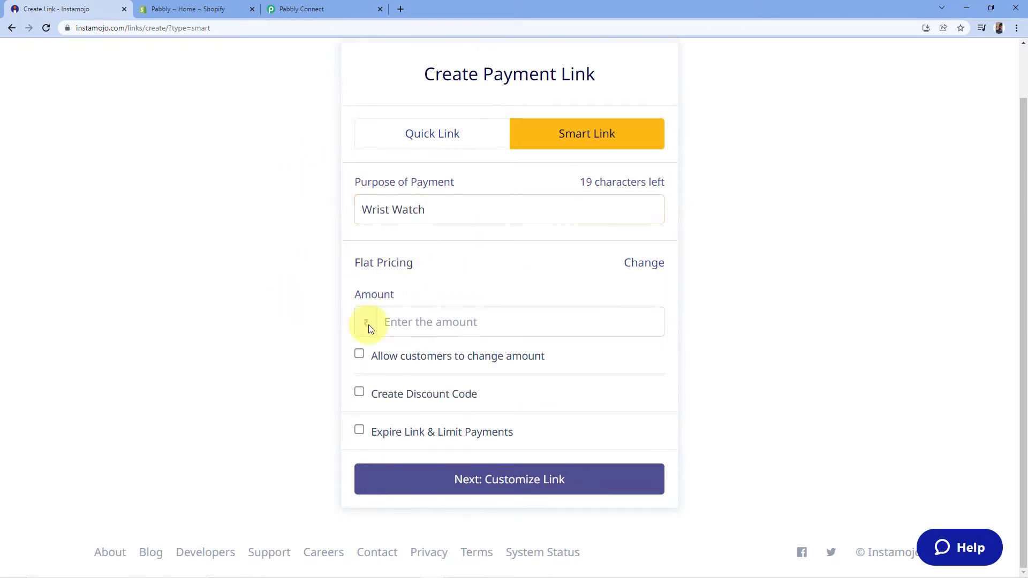
pyautogui.click(409, 326)
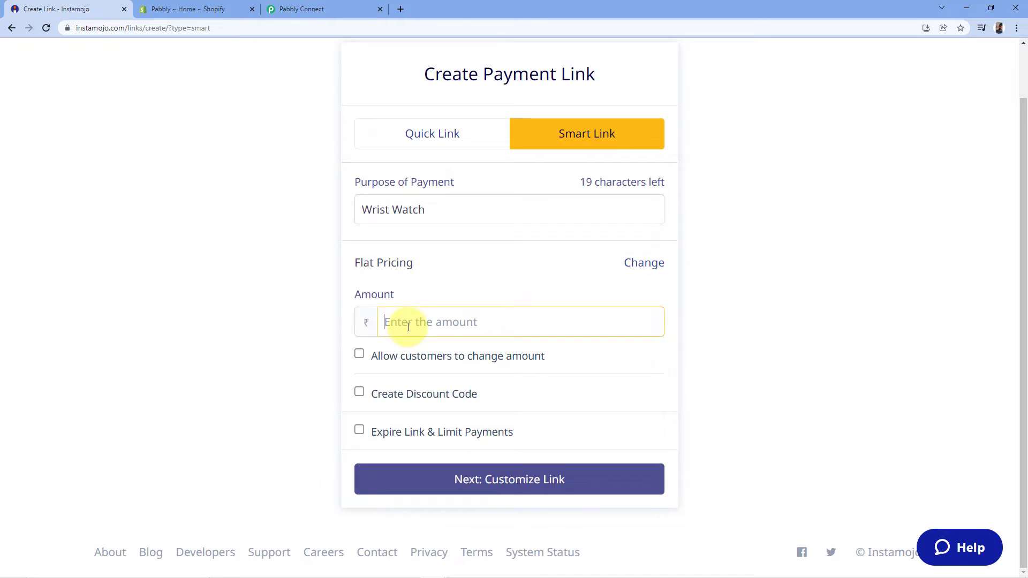
pyautogui.write('9')
pyautogui.click(298, 282)
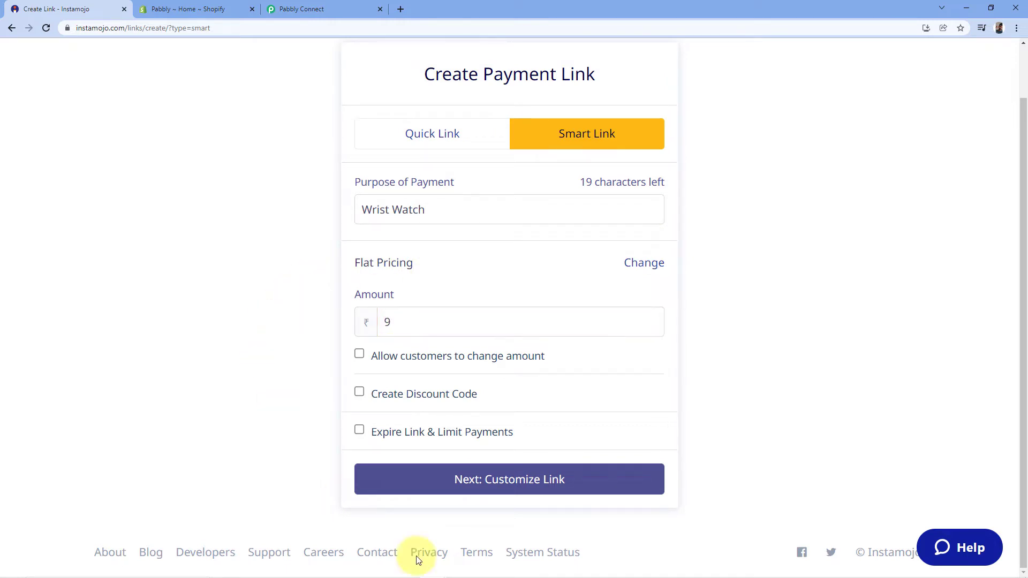
pyautogui.click(517, 481)
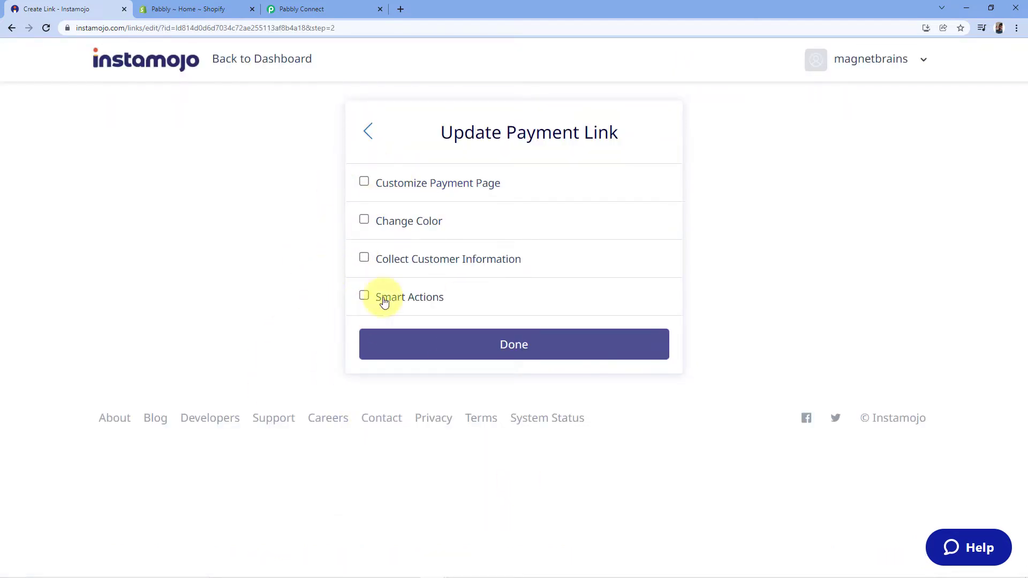
# Step: Enable smart actions, paste the Pabbly webhook URL as the link's webhook, and save the link
pyautogui.click(363, 298)
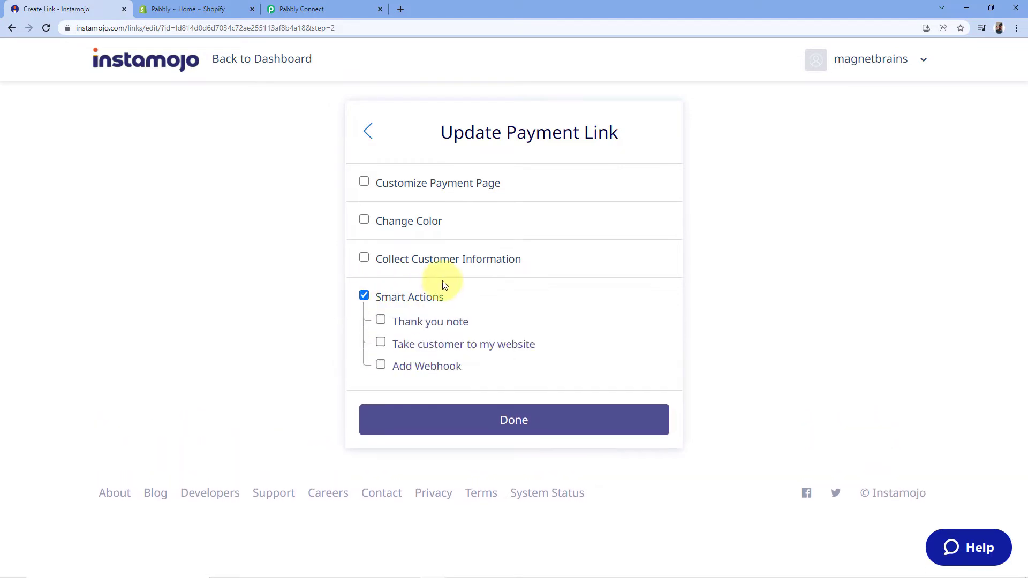
pyautogui.click(380, 366)
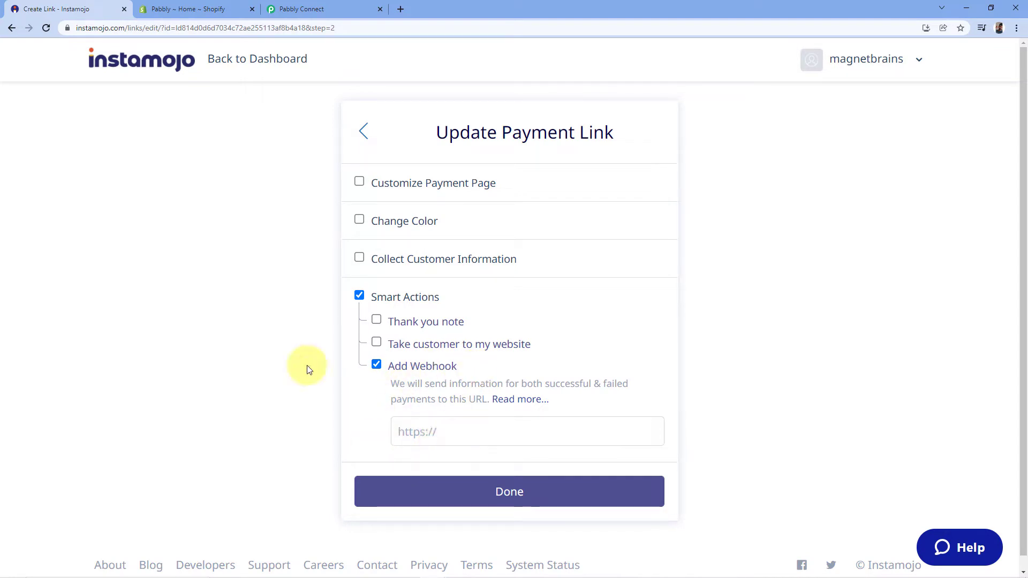
pyautogui.click(273, 11)
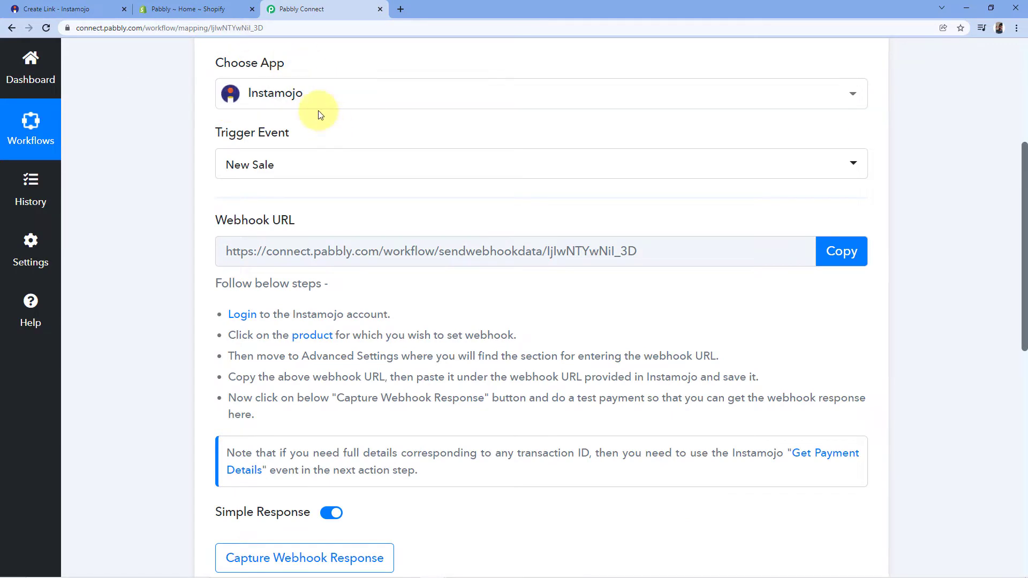
pyautogui.click(842, 250)
pyautogui.click(59, 6)
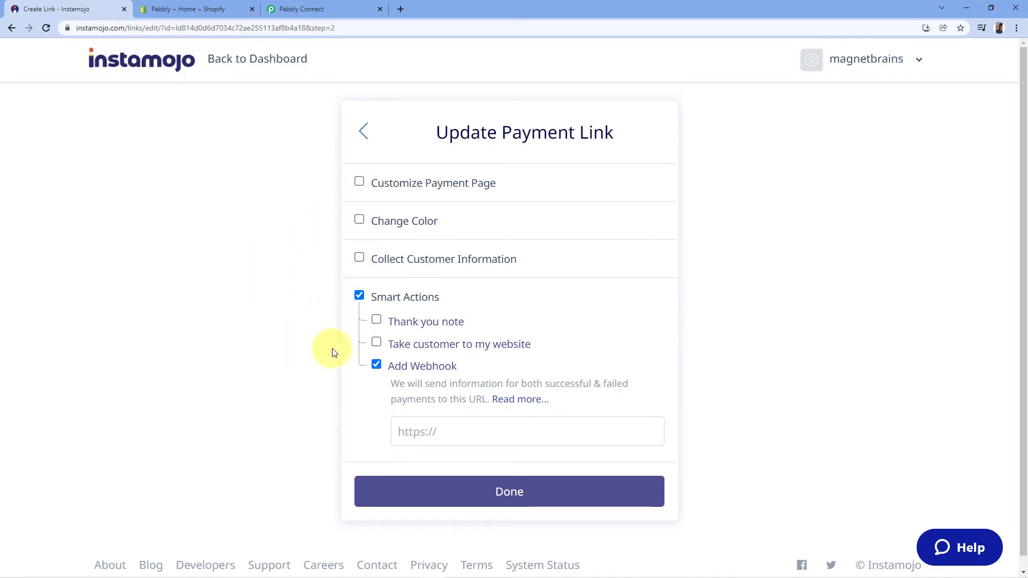
pyautogui.rightClick(416, 431)
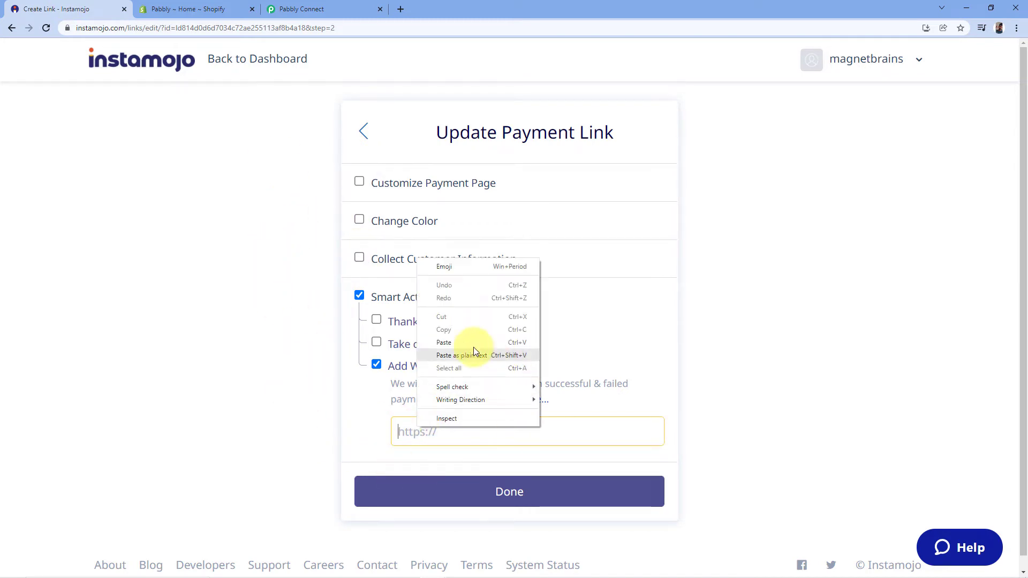
pyautogui.click(445, 342)
pyautogui.click(507, 491)
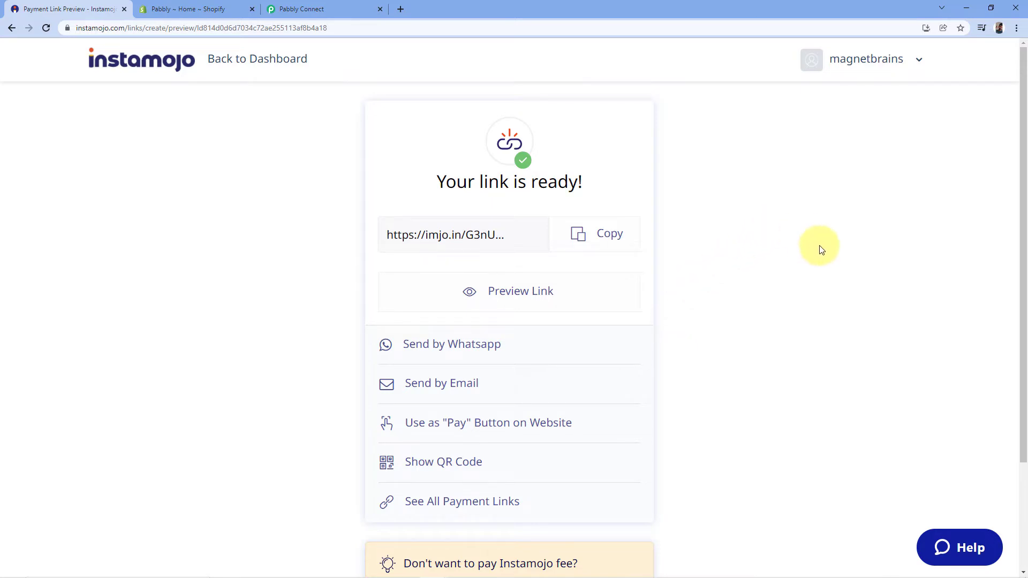
# Step: Open the new payment link in a new tab, enter buyer details, and pay ₹9
pyautogui.click(343, 7)
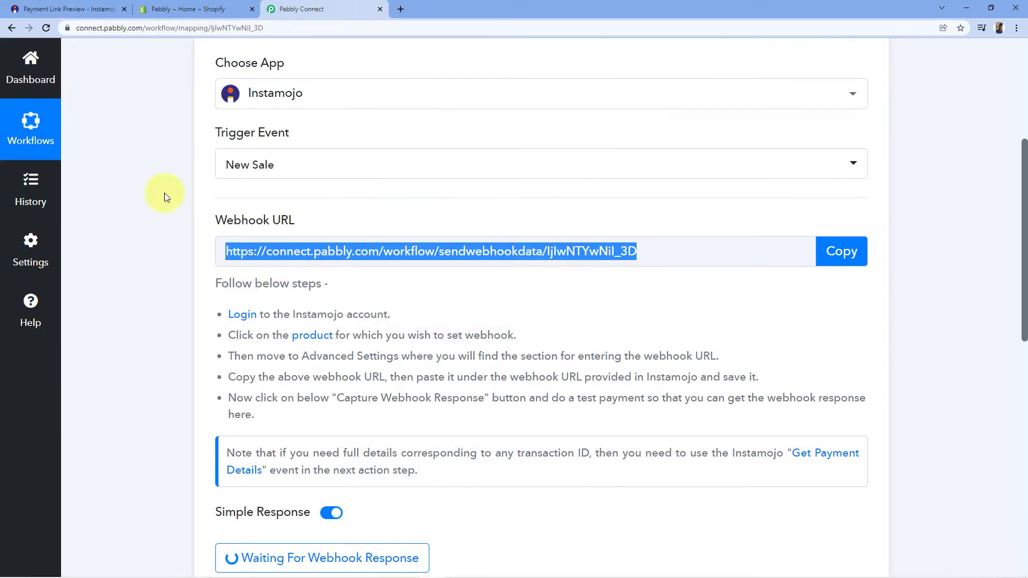
pyautogui.scroll(-3, 456, 298)
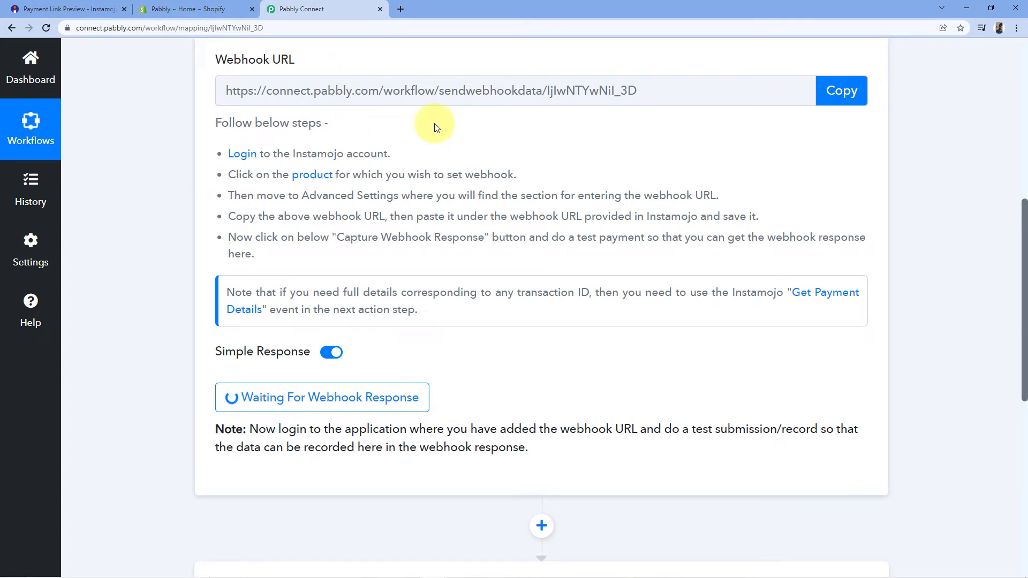
pyautogui.click(94, 9)
pyautogui.click(593, 233)
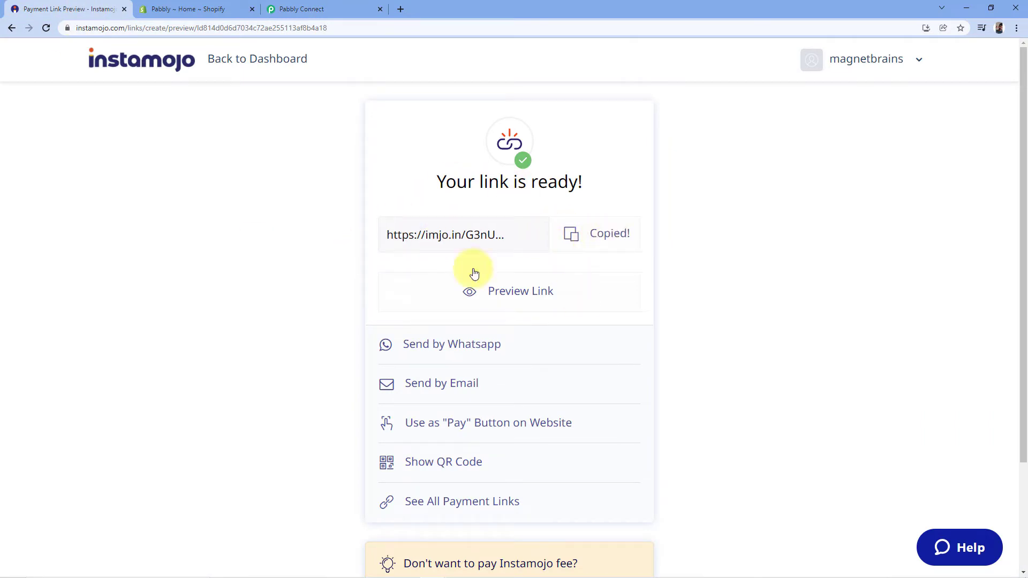
pyautogui.click(398, 9)
pyautogui.hotkey('ctrl', 'v')
pyautogui.press('Return')
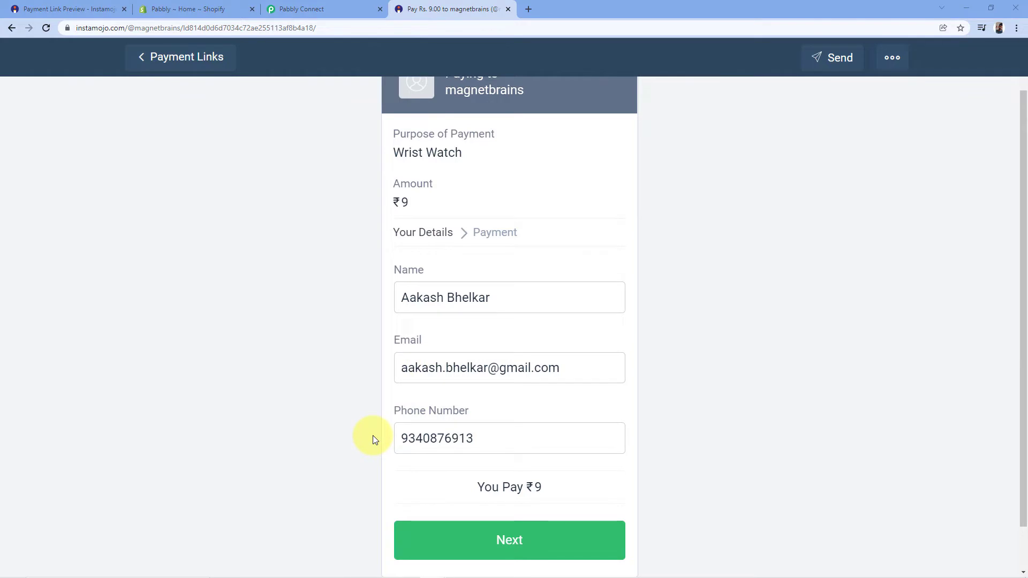
pyautogui.click(499, 544)
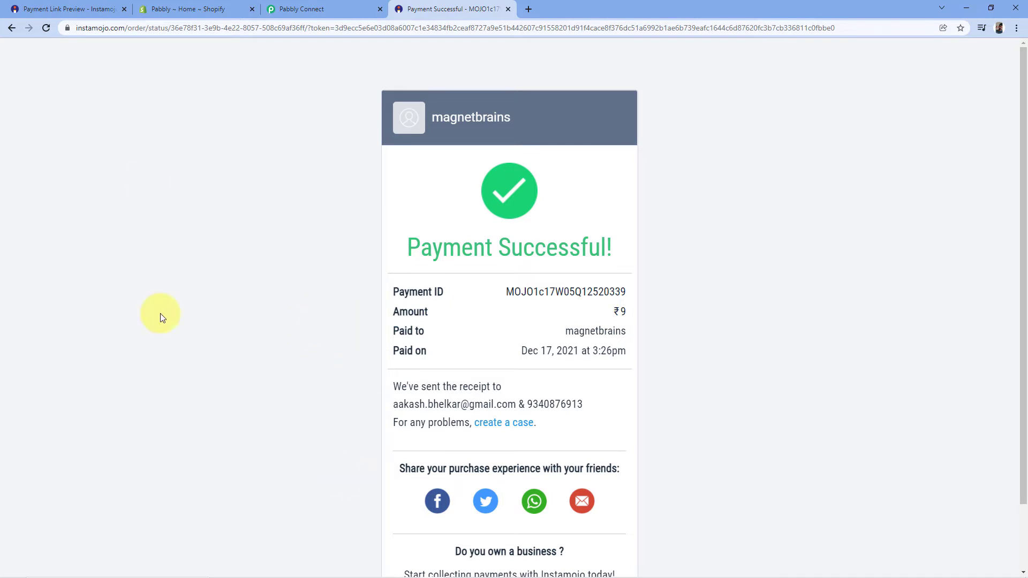
# Step: Check the captured response: status successful, currency INR, amount 9.00, with the Mac field enlarged
pyautogui.click(293, 7)
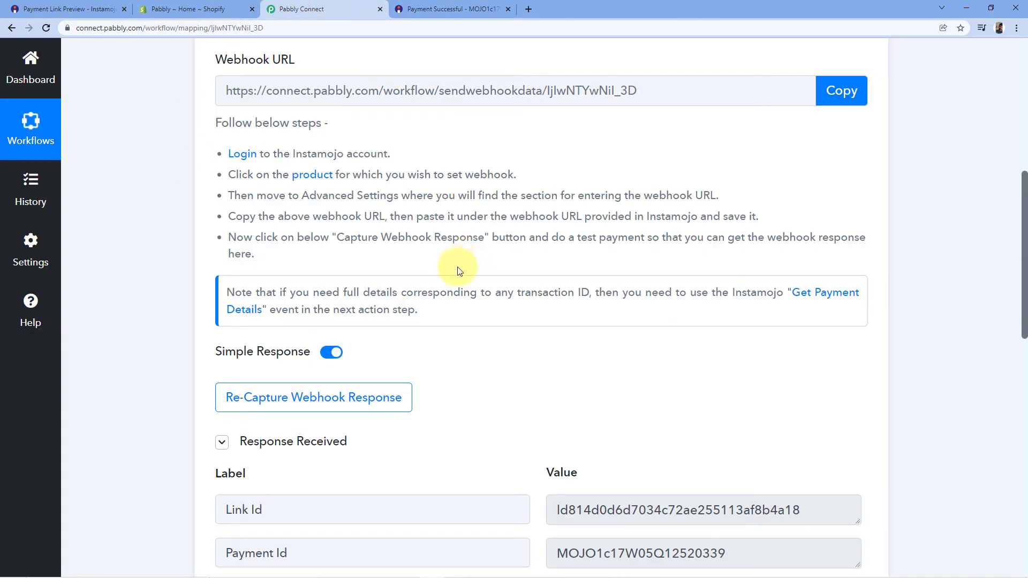
pyautogui.scroll(-3, 451, 251)
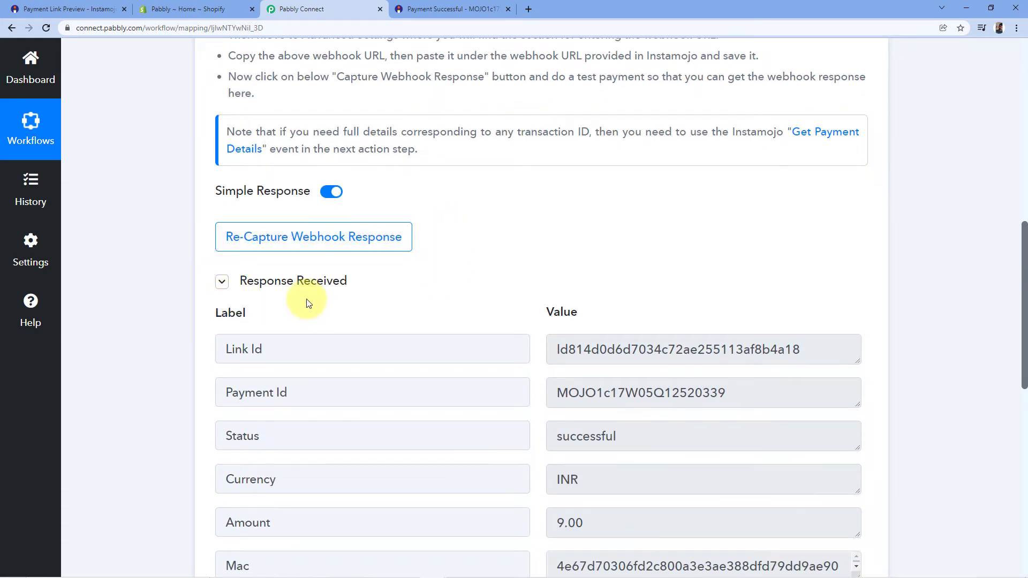
pyautogui.scroll(-1, 423, 265)
pyautogui.moveTo(261, 238)
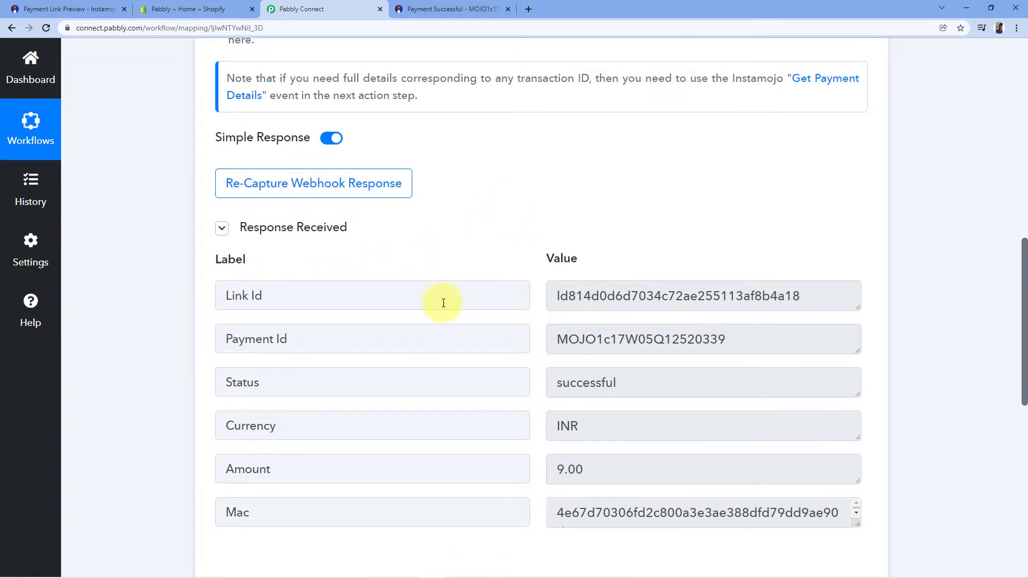
pyautogui.scroll(-2, 433, 308)
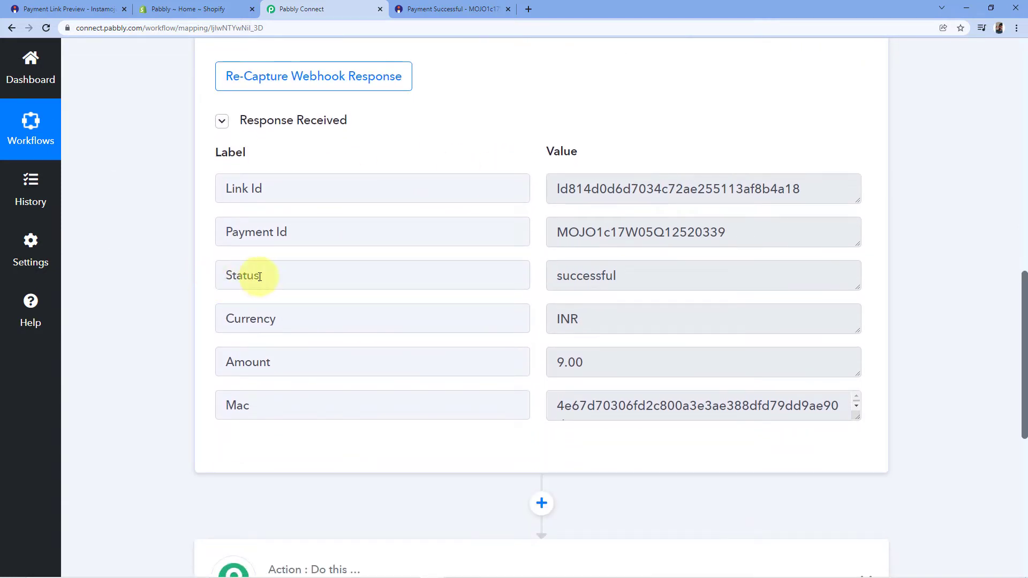
pyautogui.moveTo(560, 275); pyautogui.dragTo(646, 275)
pyautogui.click(647, 275)
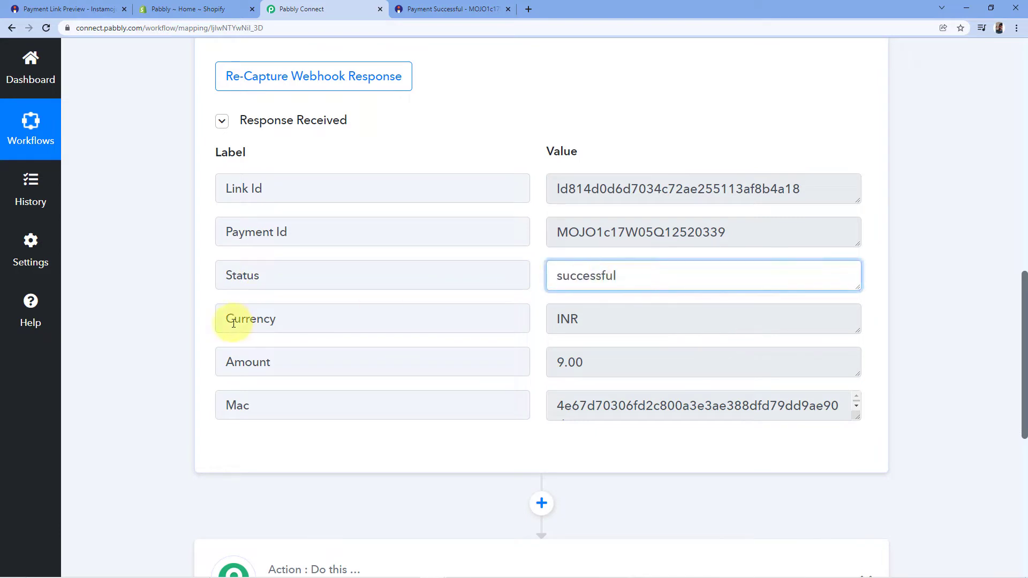
pyautogui.moveTo(591, 318); pyautogui.dragTo(535, 320)
pyautogui.click(455, 329)
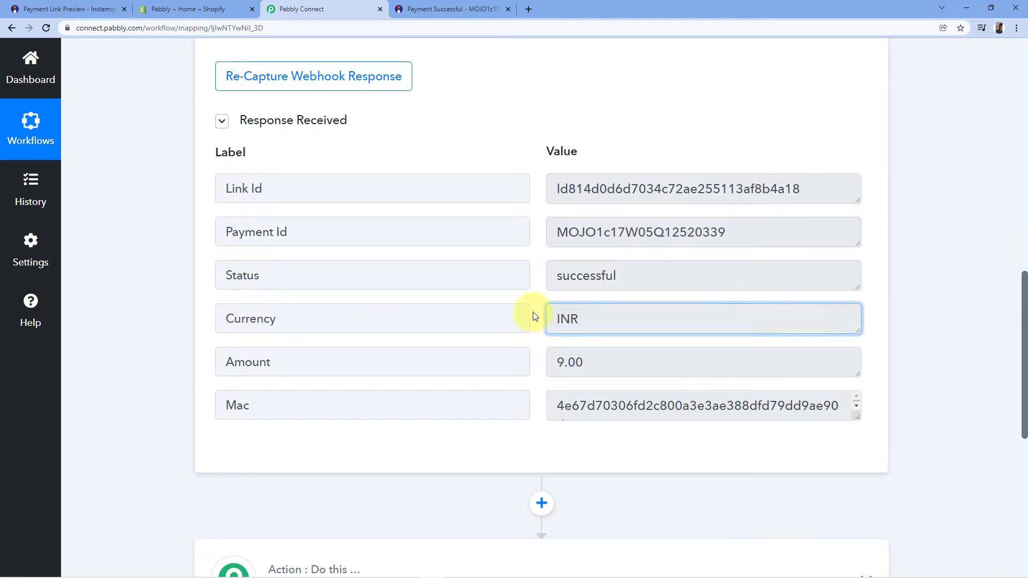
pyautogui.moveTo(591, 366); pyautogui.dragTo(524, 365)
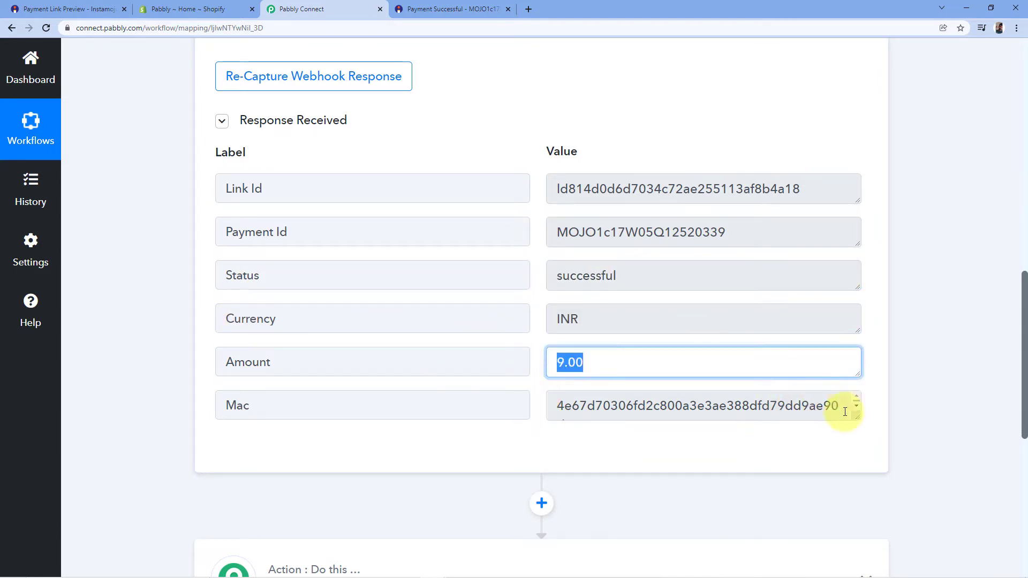
pyautogui.moveTo(856, 417); pyautogui.dragTo(854, 445)
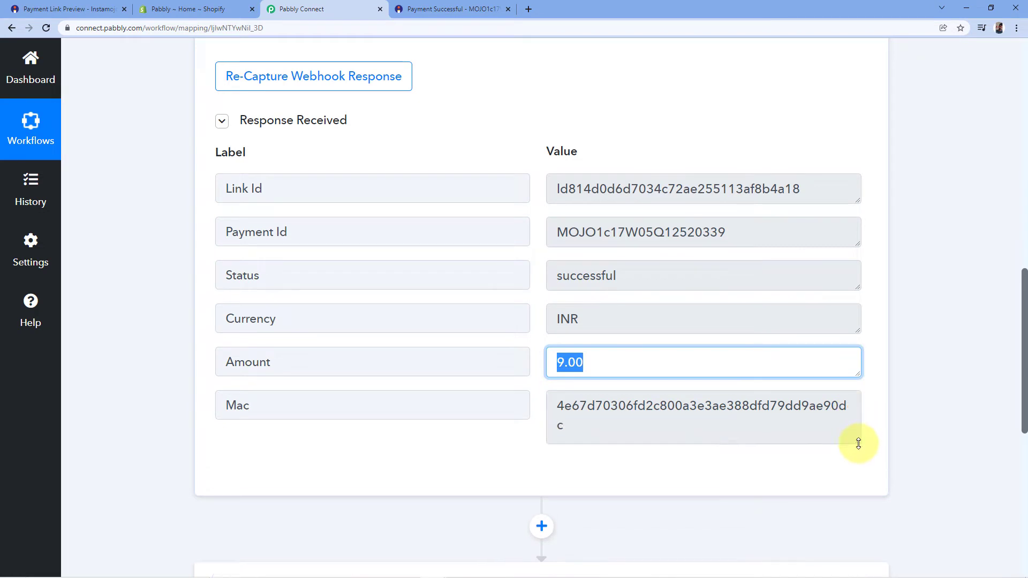
pyautogui.click(536, 344)
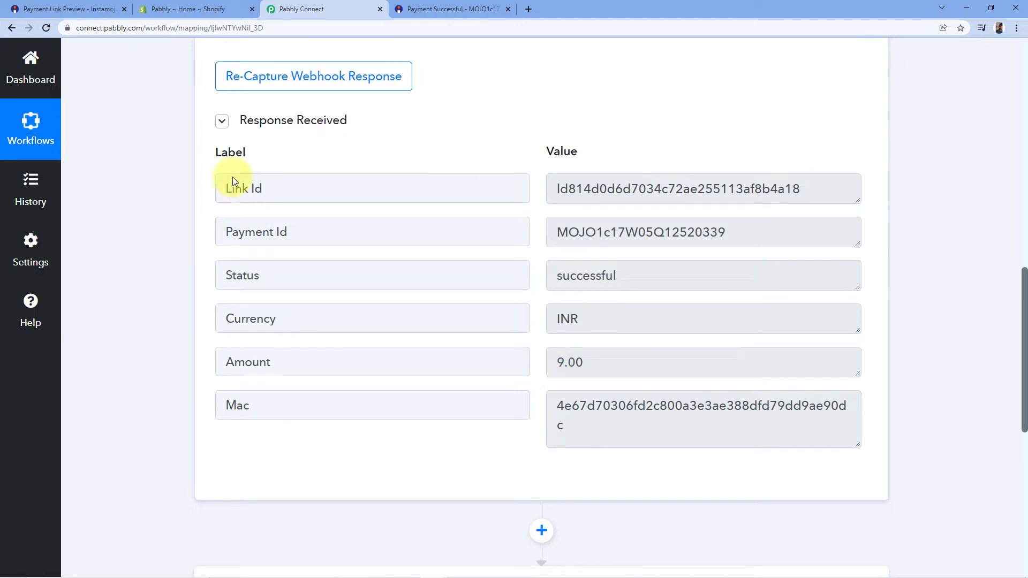
# Step: Inspect the captured Payment Id label and value
pyautogui.moveTo(227, 234); pyautogui.dragTo(302, 230)
pyautogui.click(303, 231)
pyautogui.click(588, 229)
pyautogui.moveTo(557, 230); pyautogui.dragTo(729, 232)
pyautogui.click(725, 239)
pyautogui.click(513, 151)
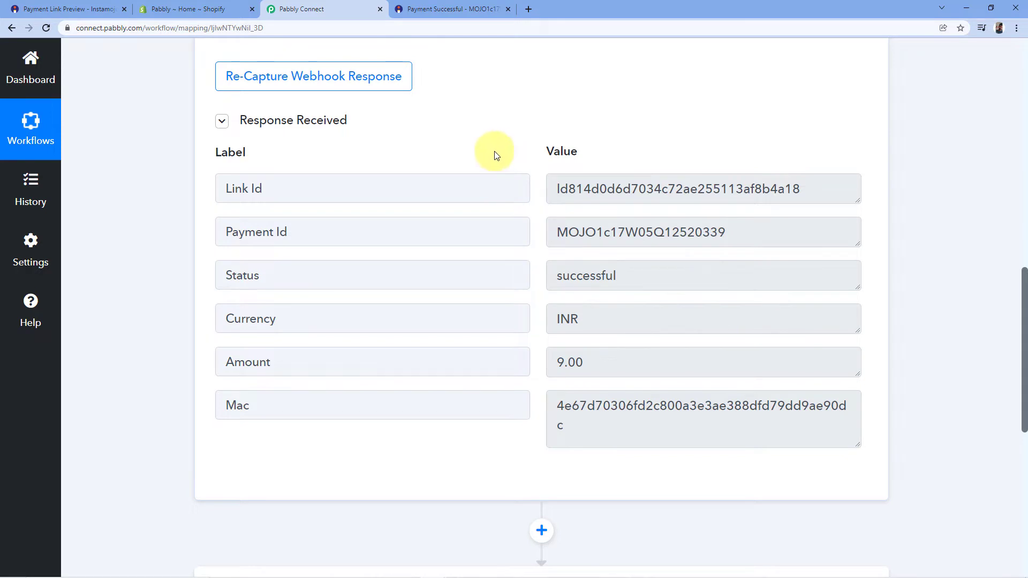
pyautogui.moveTo(722, 232); pyautogui.dragTo(541, 217)
pyautogui.click(541, 217)
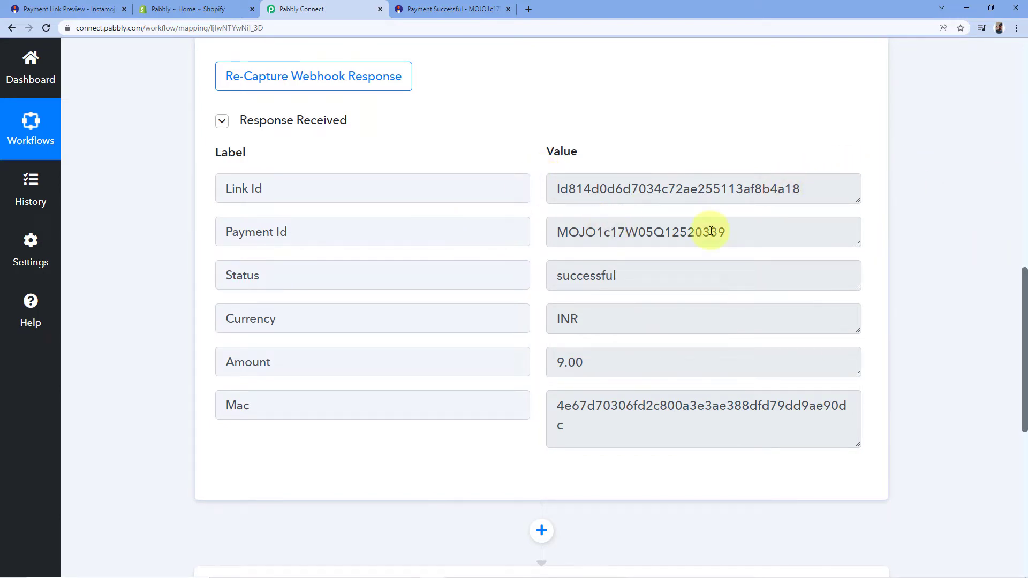
pyautogui.scroll(-8, 904, 194)
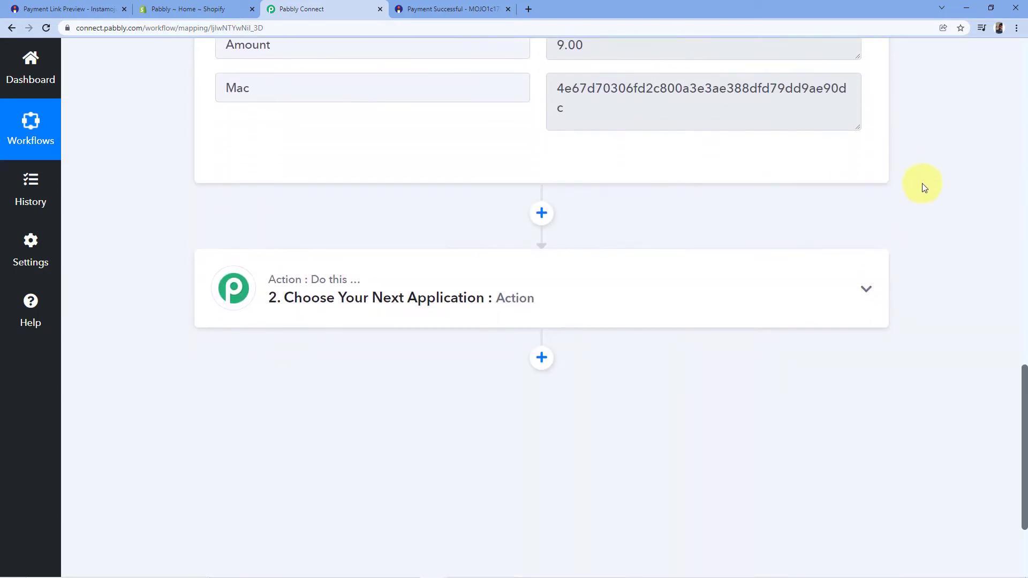
# Step: Set the action step to Instamojo's Get Payment Details event and begin connecting the account
pyautogui.click(391, 183)
pyautogui.click(248, 279)
pyautogui.write('Instamojo')
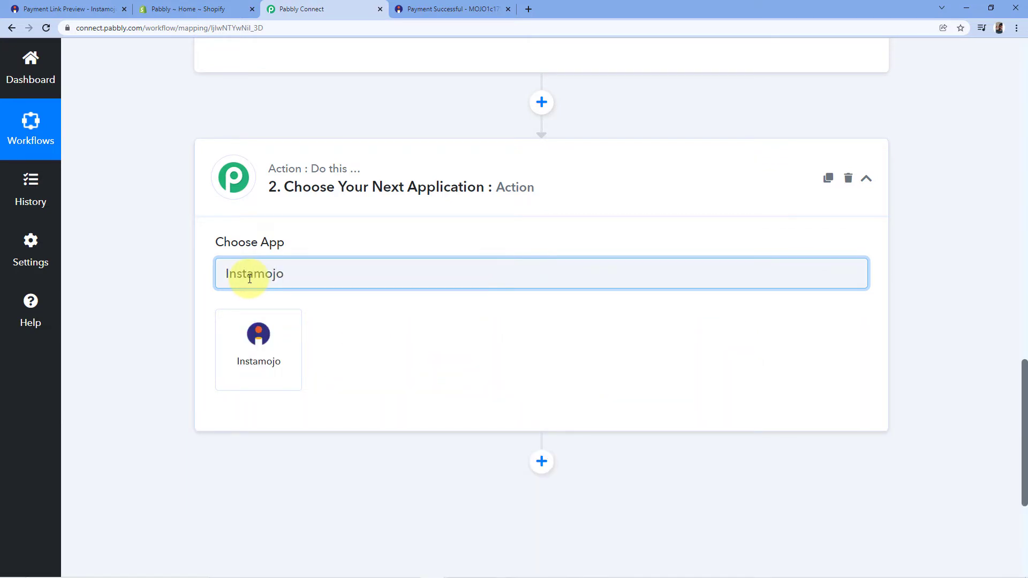
pyautogui.click(230, 351)
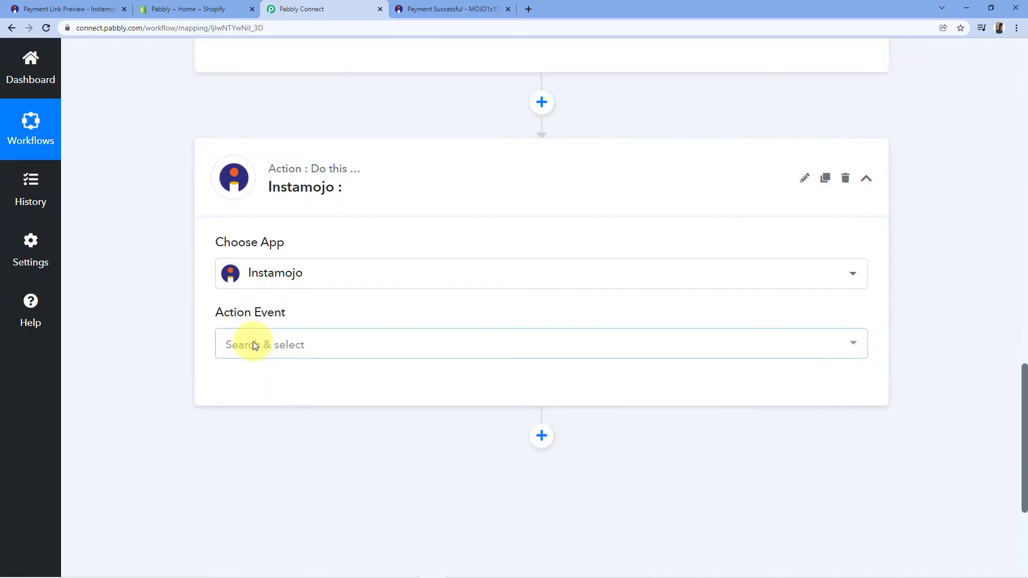
pyautogui.click(323, 343)
pyautogui.scroll(-2, 258, 324)
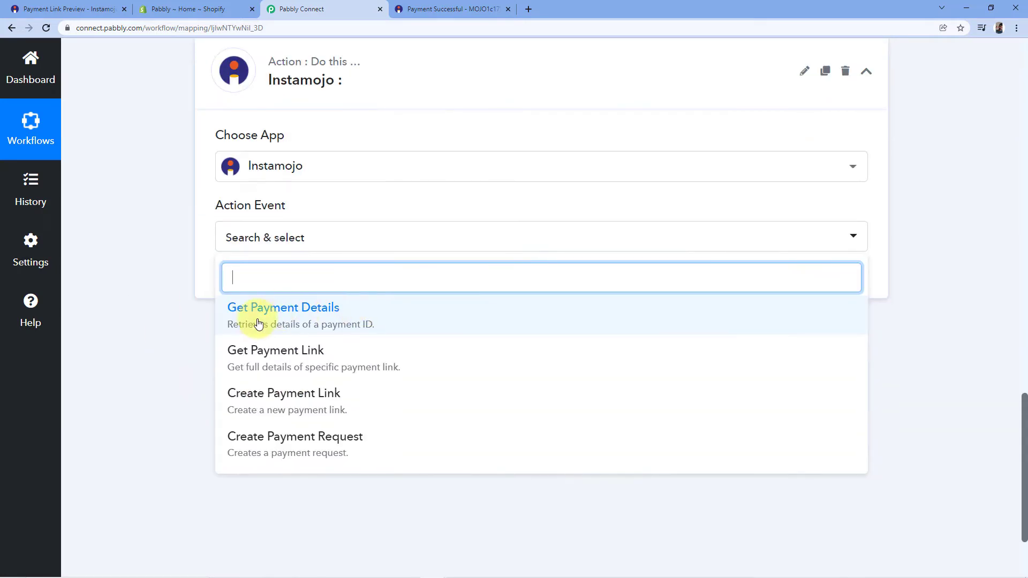
pyautogui.click(328, 323)
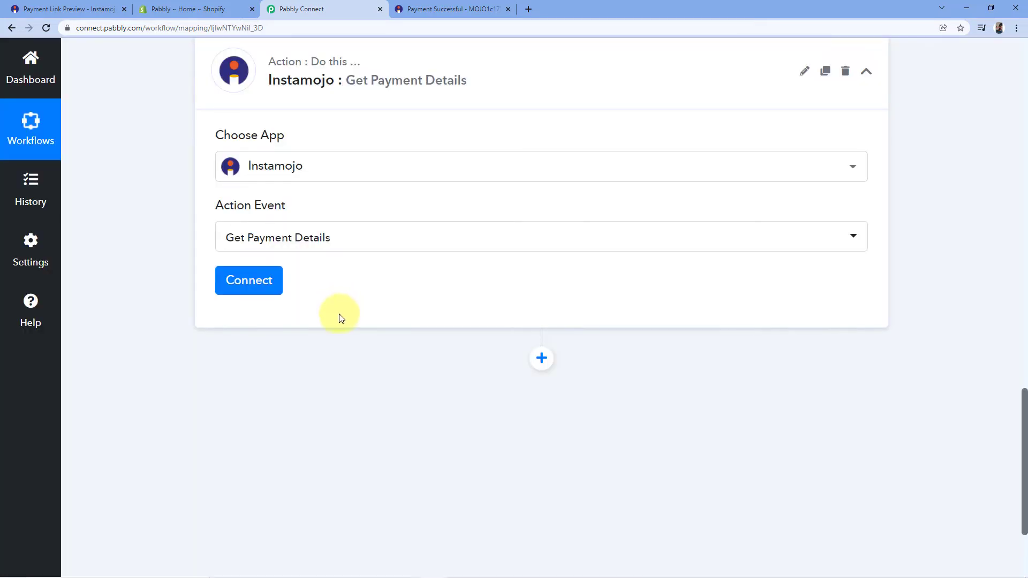
pyautogui.click(246, 289)
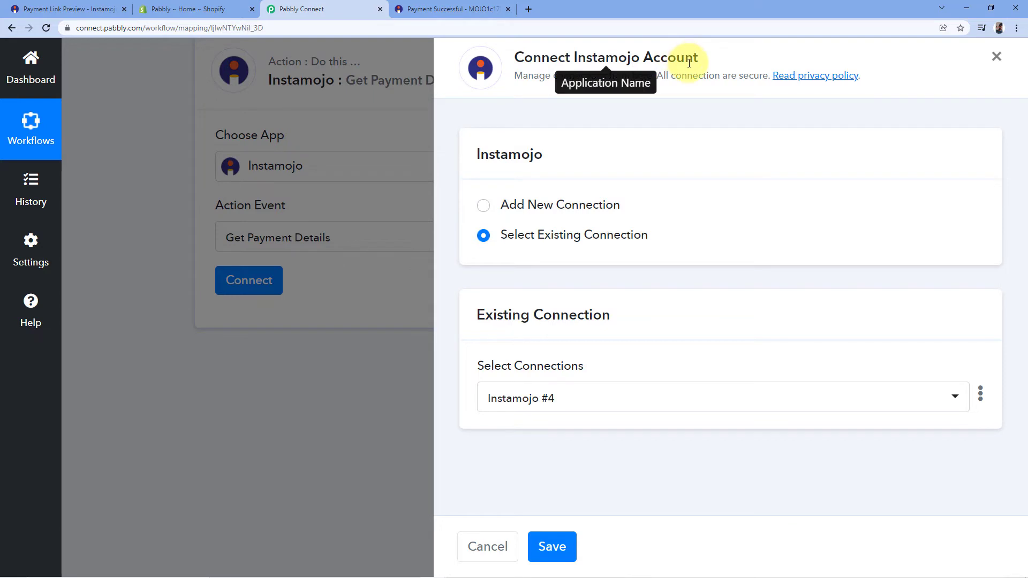
# Step: Add a new connection 'Instamojo #5', view its Private API Key and Auth Token fields, then go to Instamojo
pyautogui.click(481, 214)
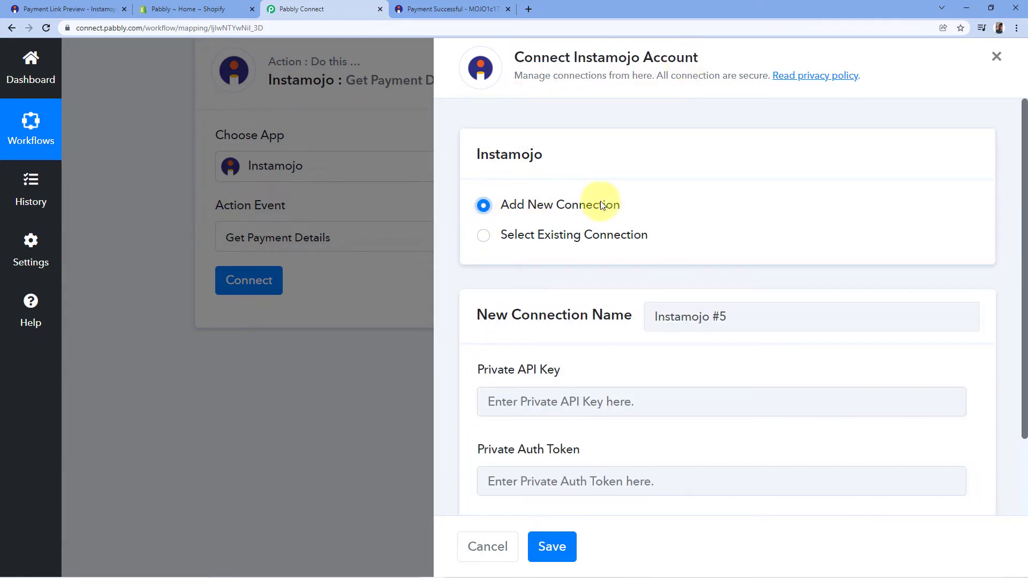
pyautogui.scroll(-2, 596, 201)
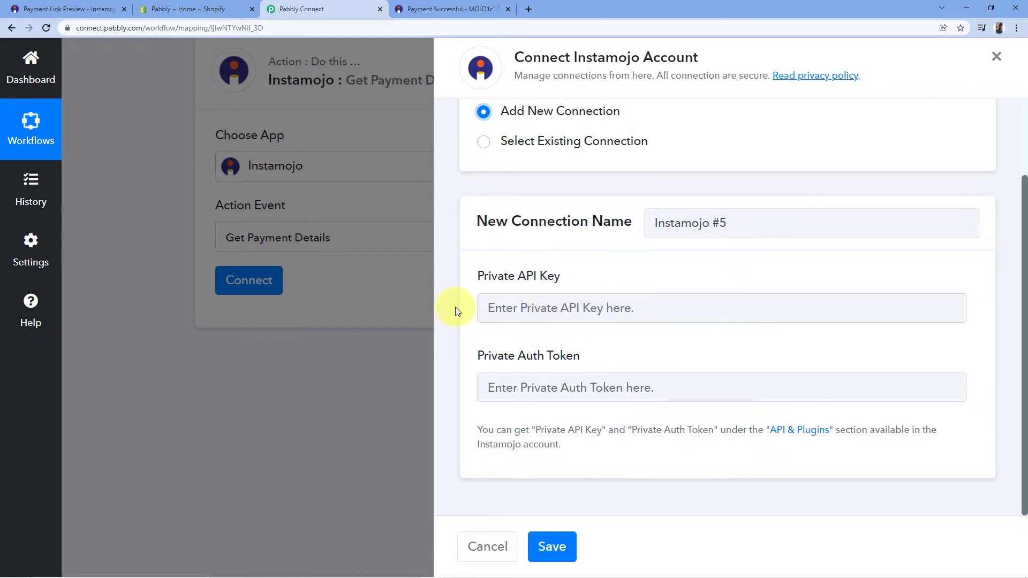
pyautogui.click(54, 7)
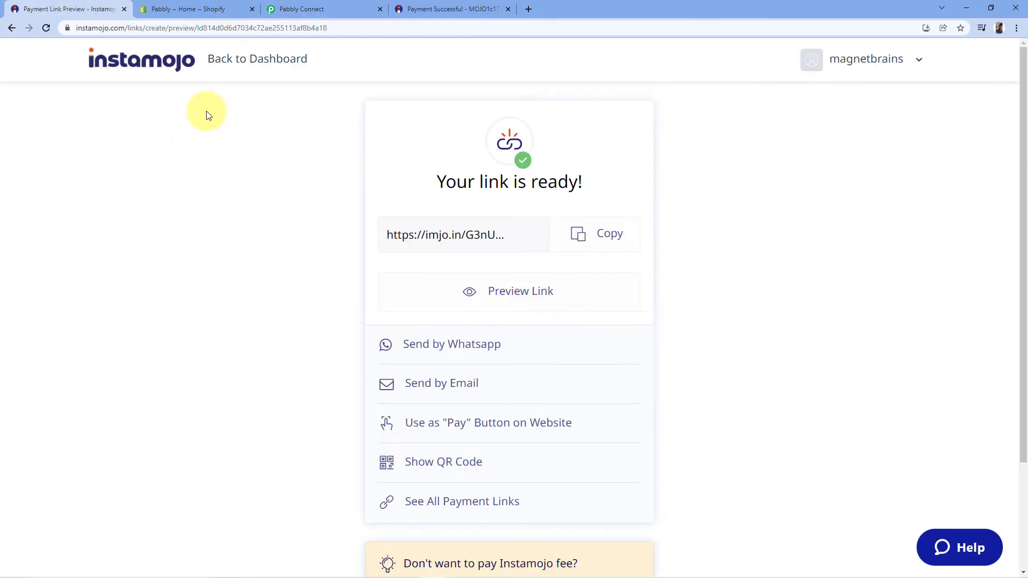
# Step: Copy the Private API Key from Instamojo's API & Plugins page into Pabbly's connection form
pyautogui.click(246, 63)
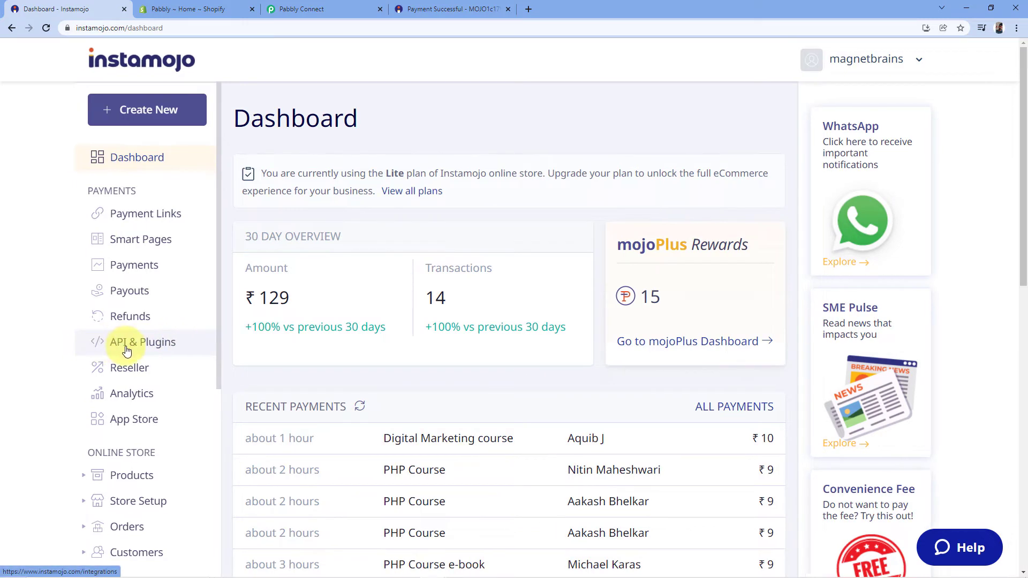
pyautogui.click(126, 348)
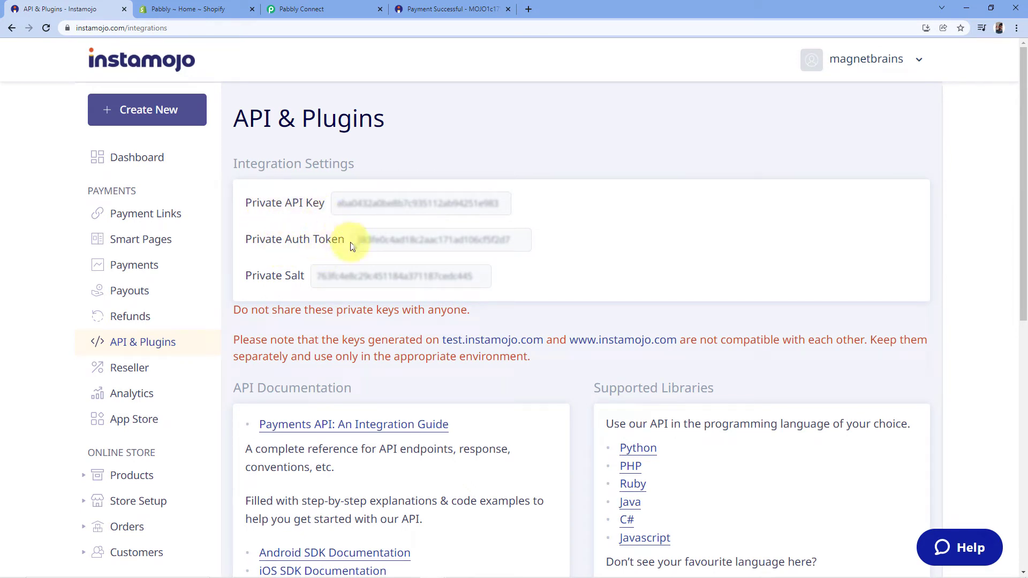
pyautogui.doubleClick(406, 206)
pyautogui.rightClick(406, 203)
pyautogui.click(429, 215)
pyautogui.click(361, 7)
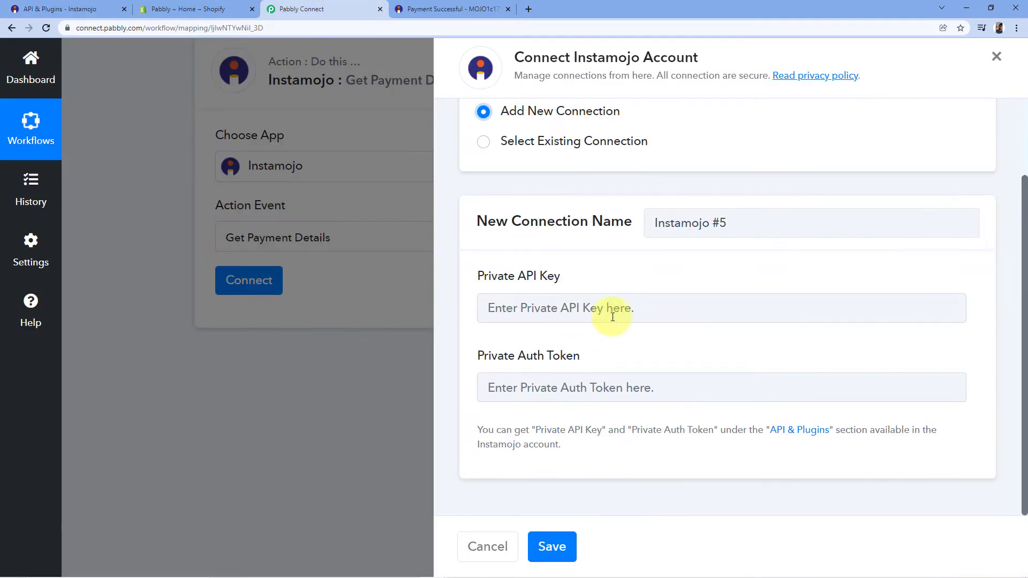
pyautogui.rightClick(522, 304)
pyautogui.click(551, 396)
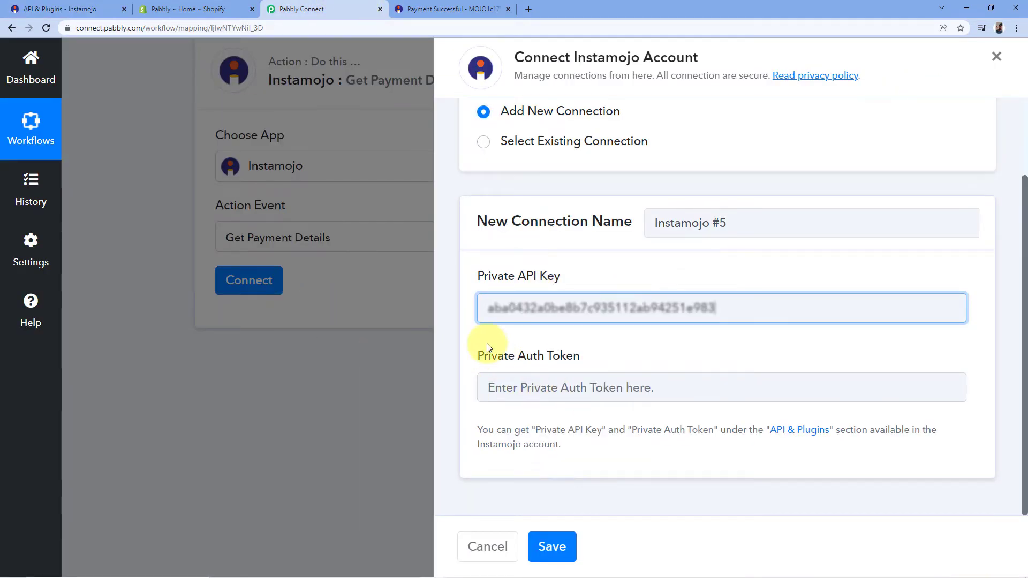
# Step: Copy the Private Auth Token from Instamojo's API settings and return to Pabbly Connect
pyautogui.click(60, 9)
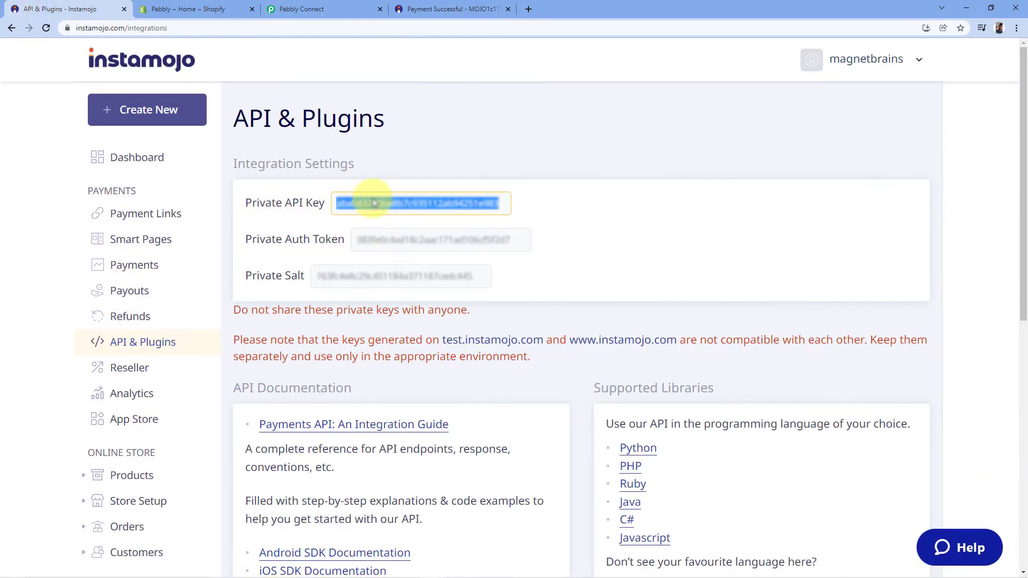
pyautogui.doubleClick(419, 241)
pyautogui.rightClick(419, 241)
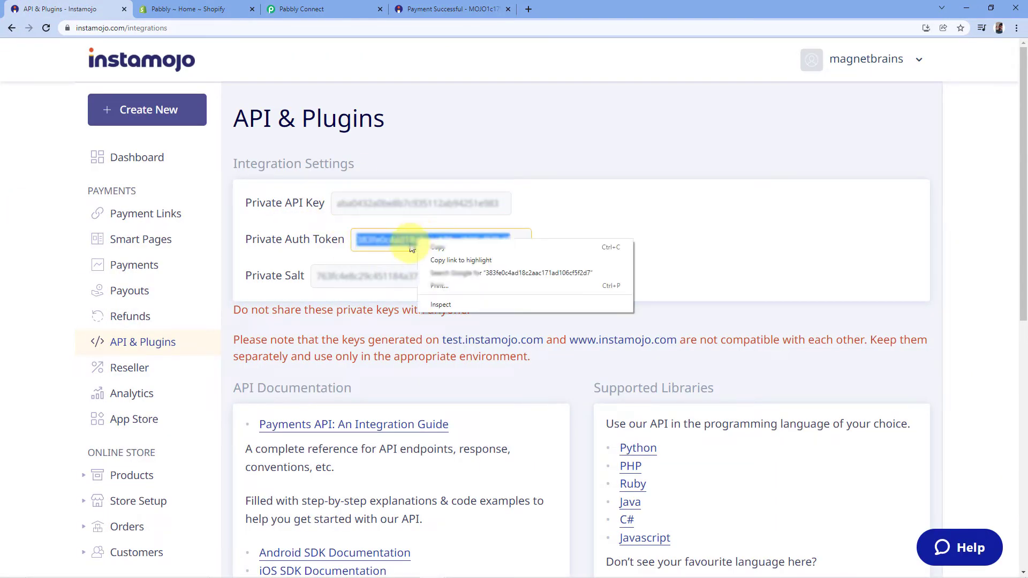
pyautogui.click(436, 255)
pyautogui.click(300, 8)
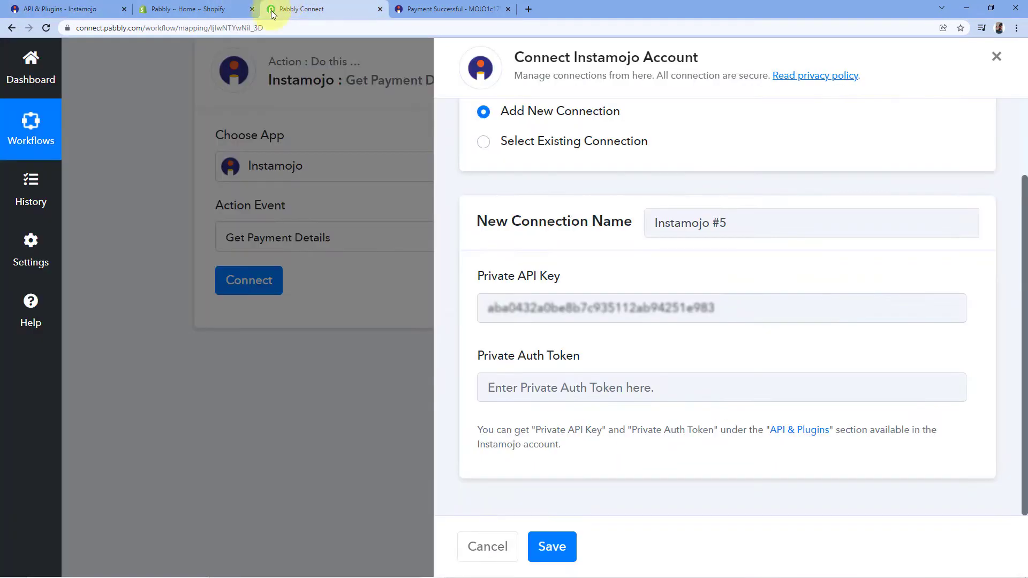
# Step: Paste the Private Auth Token into the Instamojo #5 connection and save it
pyautogui.click(500, 391)
pyautogui.rightClick(500, 392)
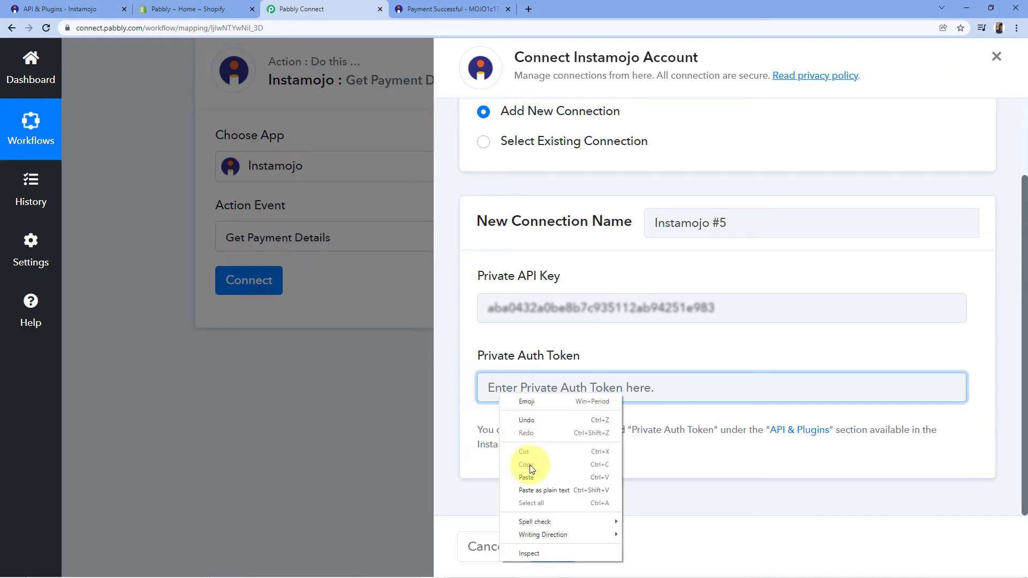
pyautogui.click(530, 473)
pyautogui.click(551, 546)
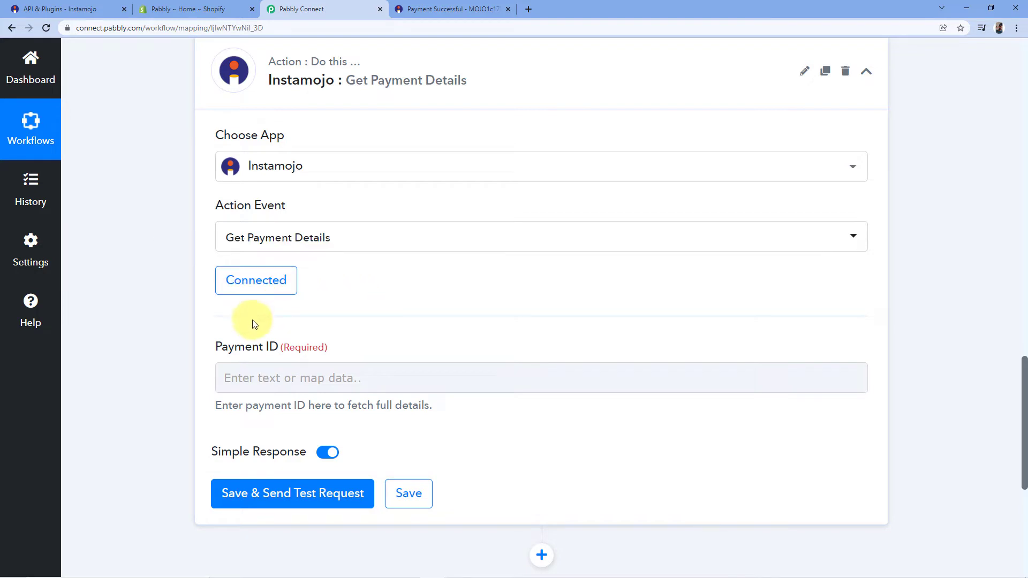
# Step: Review the captured Payment Id in the New Sale trigger response
pyautogui.scroll(-1, 233, 311)
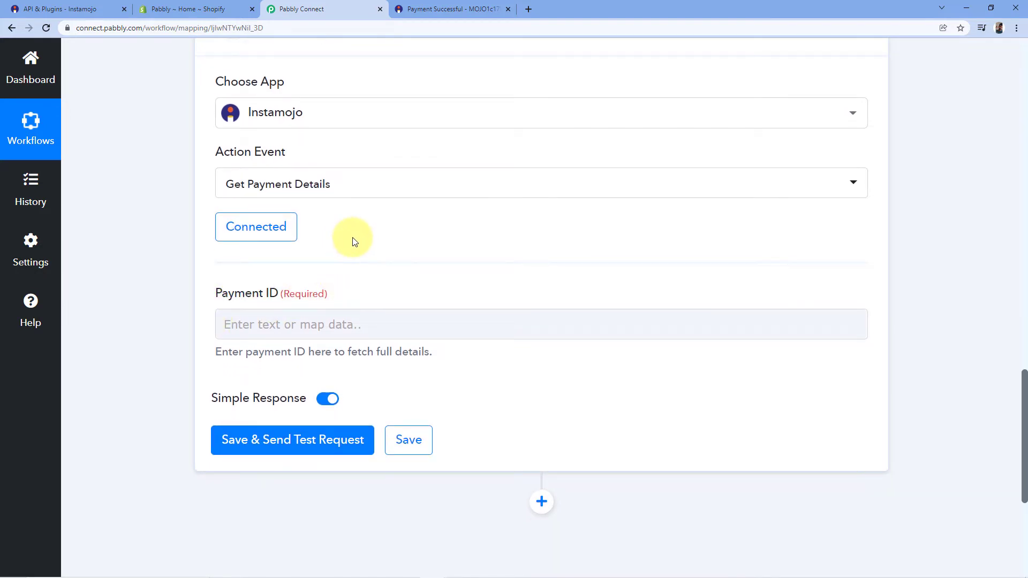
pyautogui.click(248, 323)
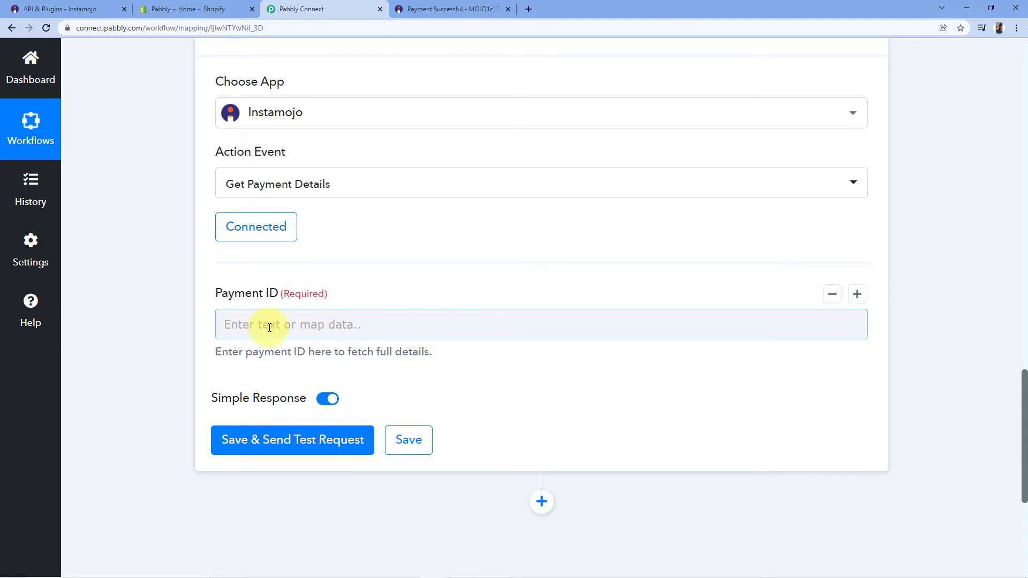
pyautogui.click(434, 297)
pyautogui.scroll(5, 420, 287)
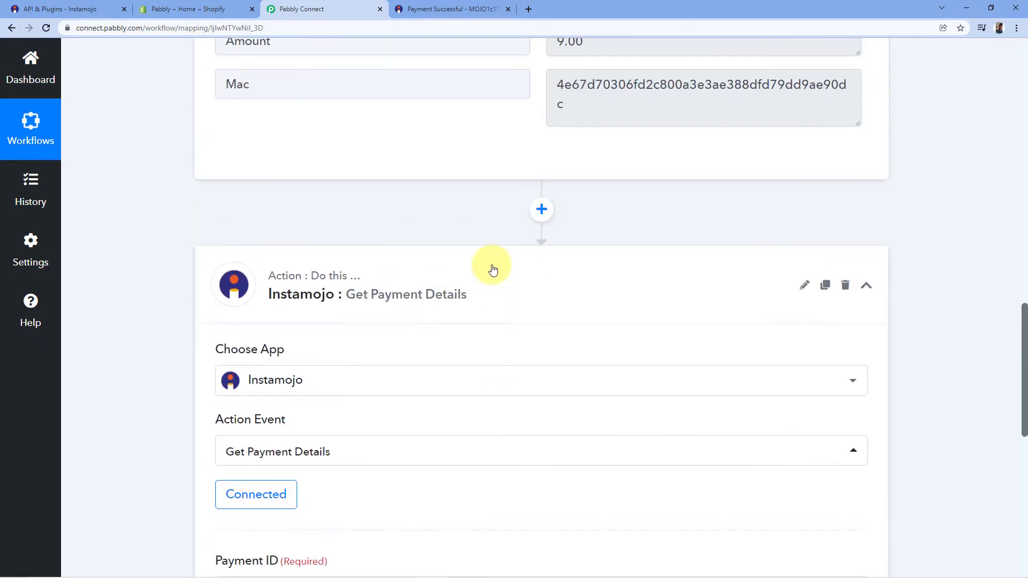
pyautogui.scroll(5, 725, 227)
pyautogui.scroll(2, 647, 179)
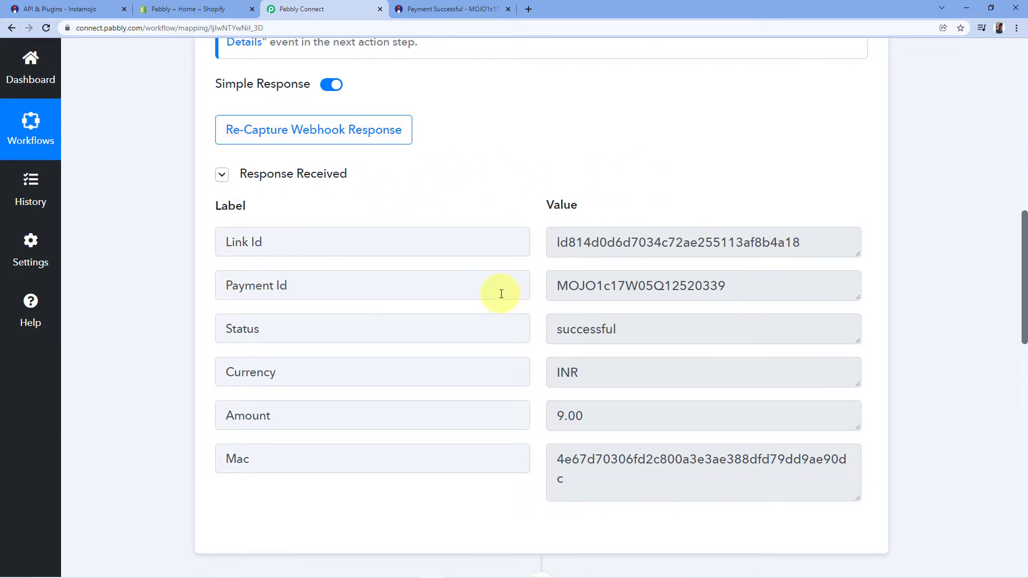
pyautogui.moveTo(559, 287); pyautogui.dragTo(750, 291)
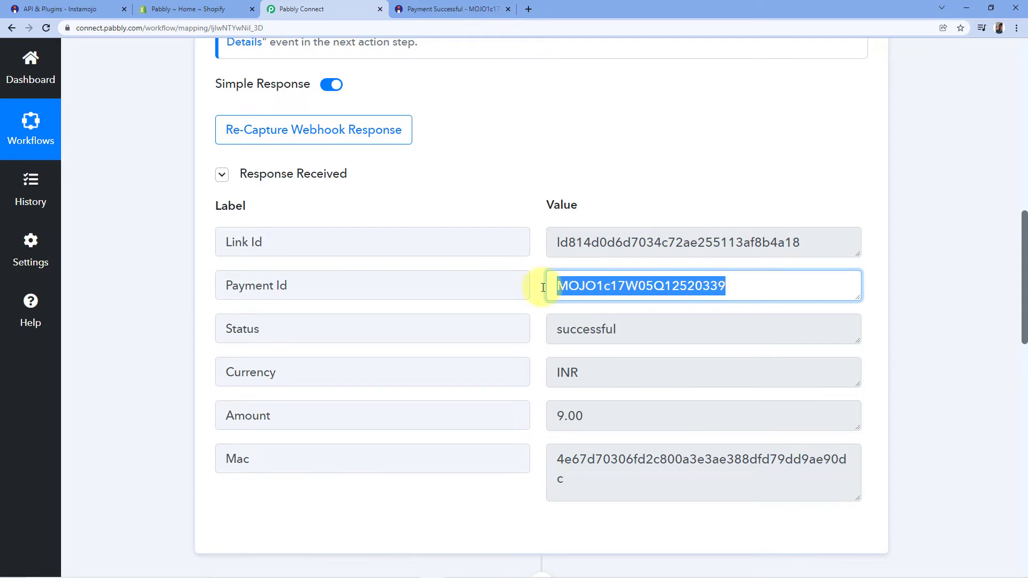
pyautogui.scroll(-12, 913, 279)
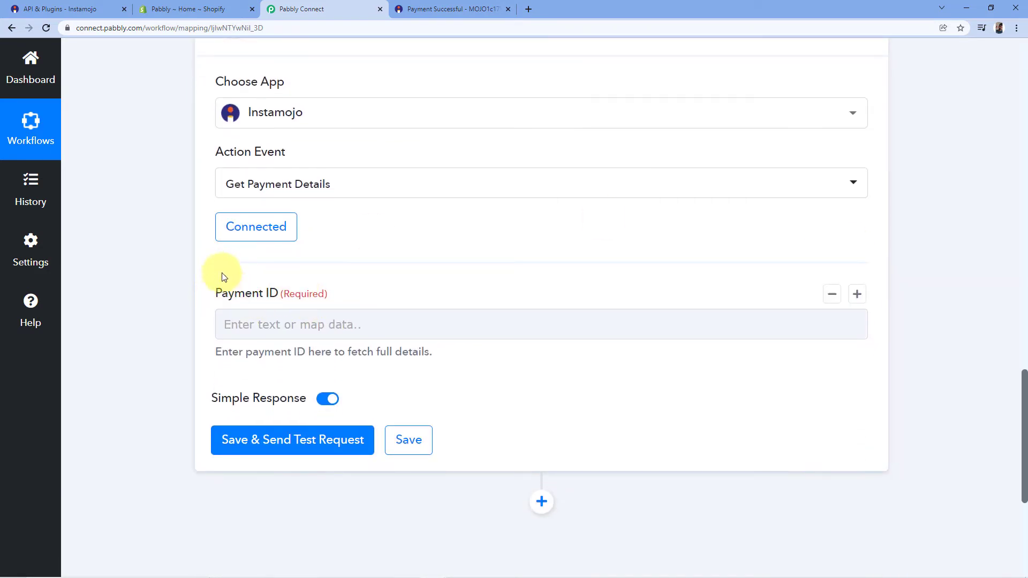
pyautogui.scroll(-1, 217, 283)
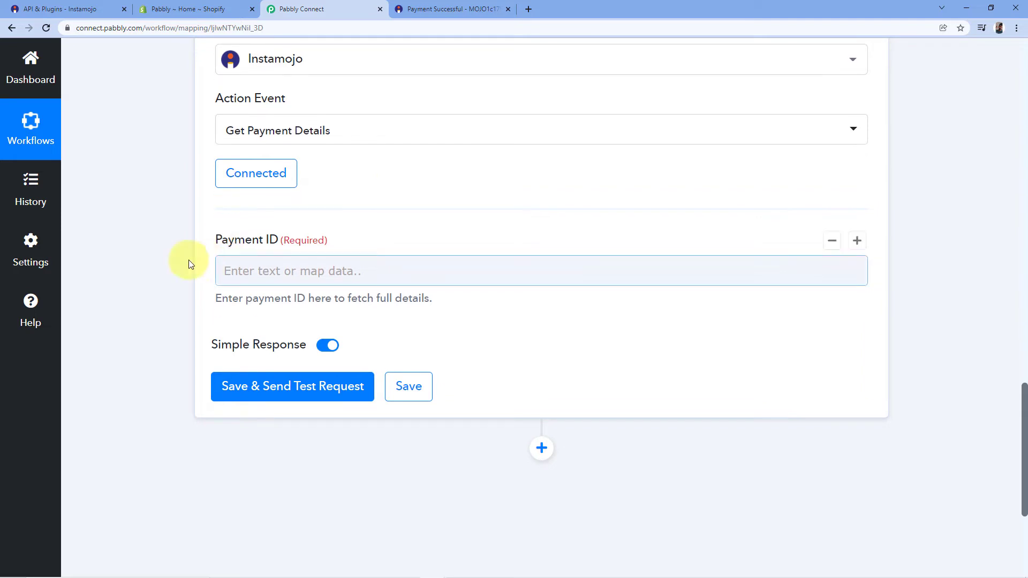
# Step: Map the New Sale trigger's Payment Id into Payment ID and send a test request
pyautogui.click(249, 272)
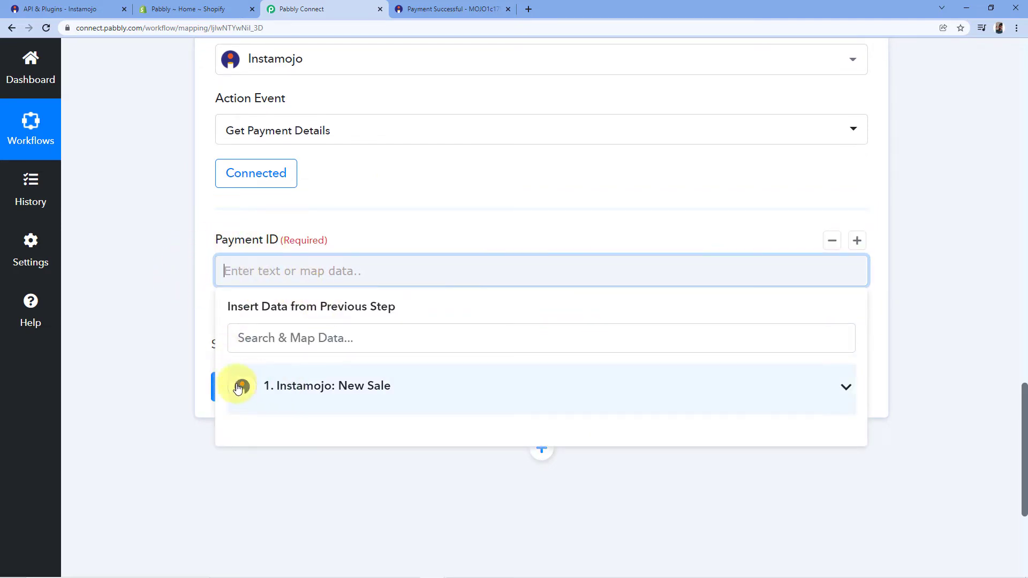
pyautogui.click(307, 389)
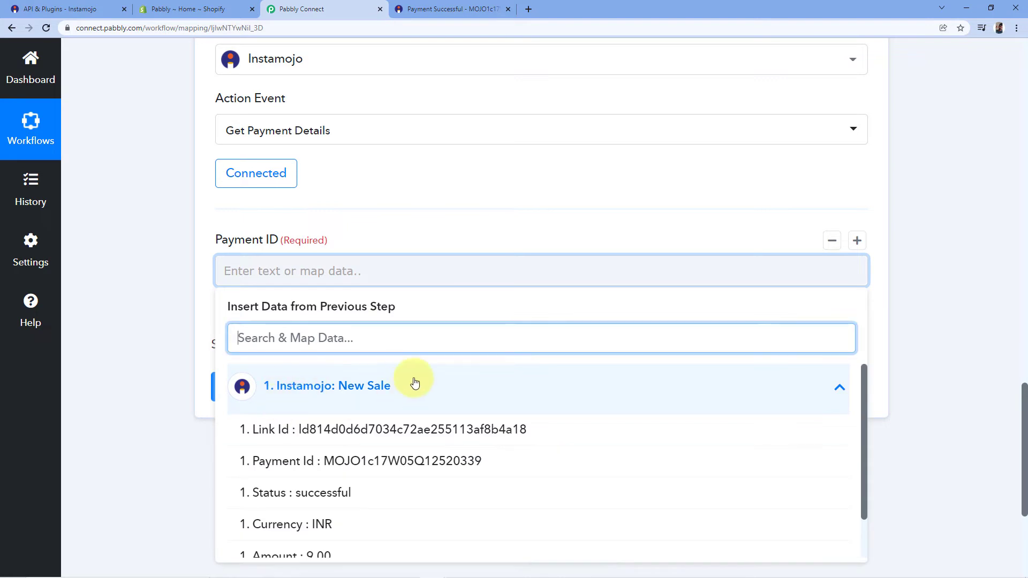
pyautogui.scroll(-1, 411, 381)
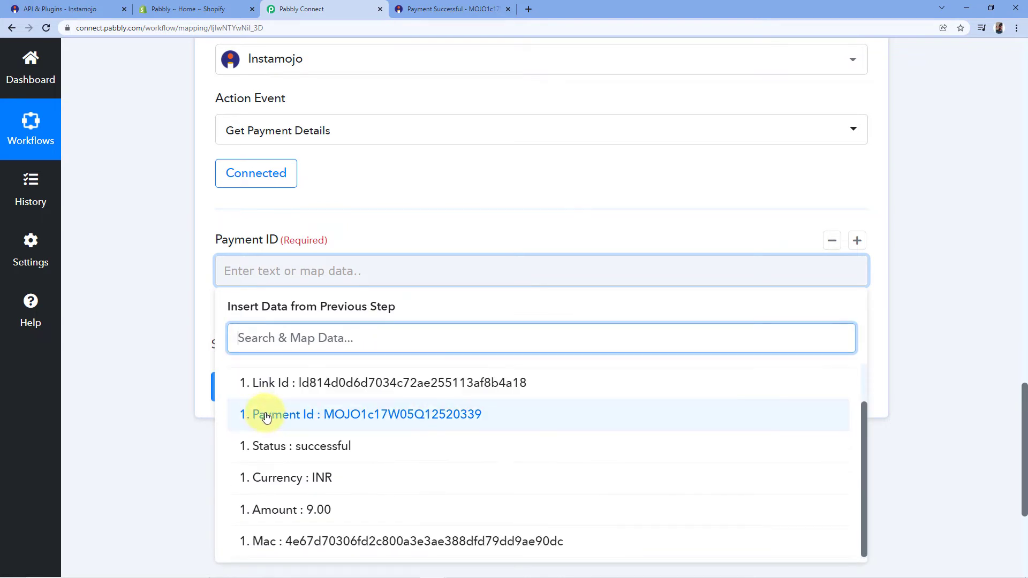
pyautogui.click(299, 414)
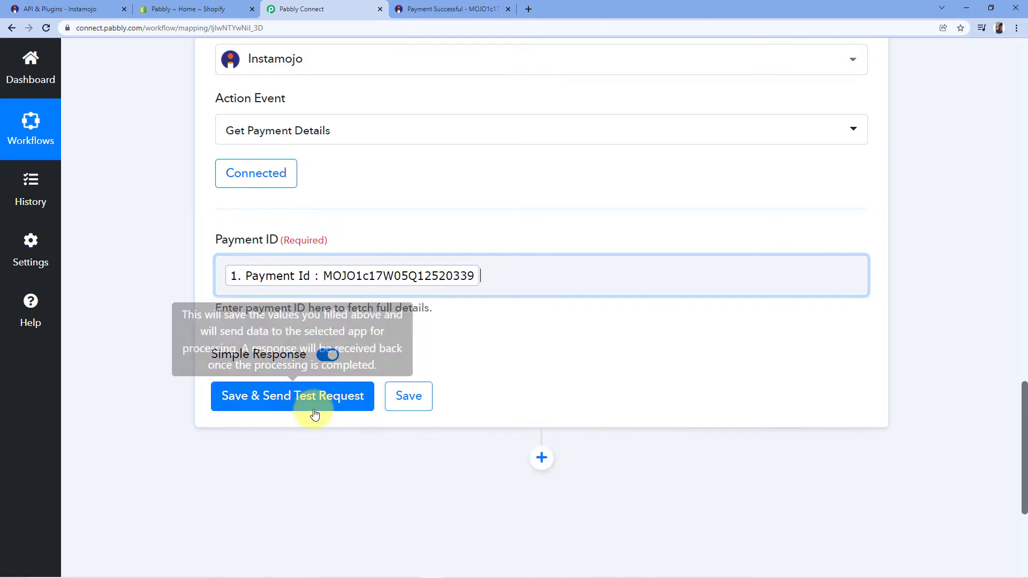
pyautogui.click(343, 208)
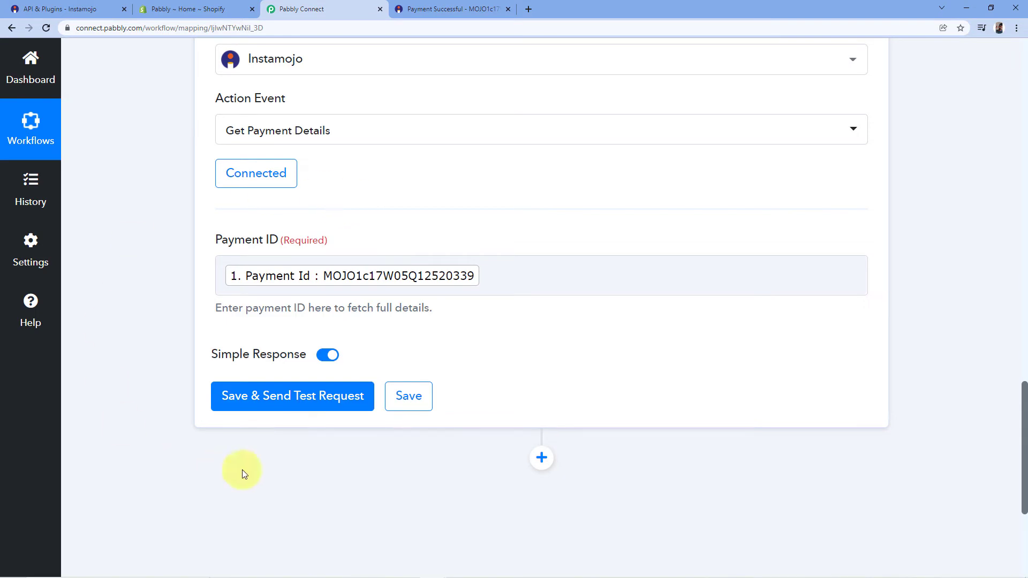
pyautogui.click(286, 399)
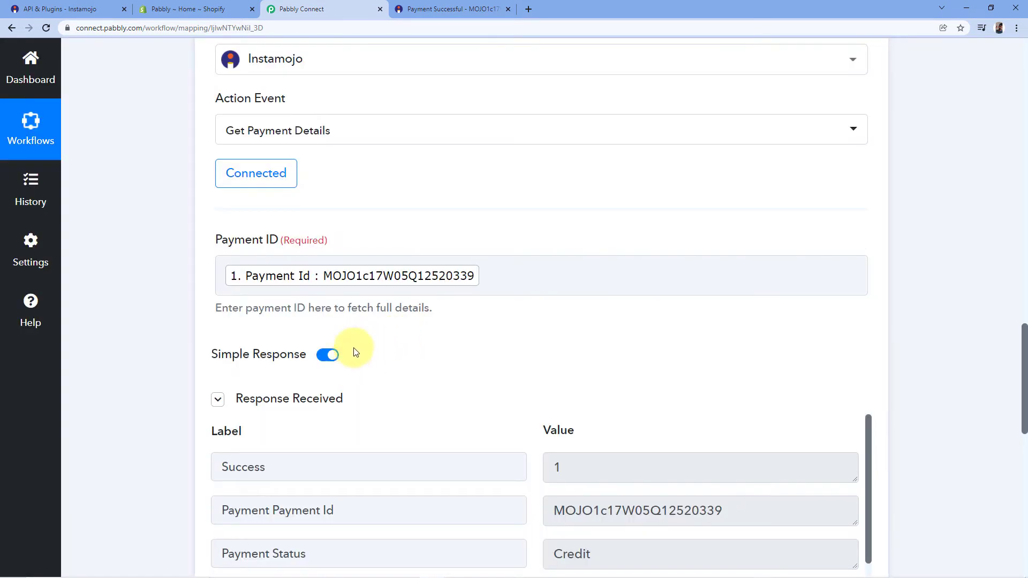
# Step: Review the returned Credit, INR 9.00 payment details against the Instamojo receipt
pyautogui.scroll(-5, 506, 353)
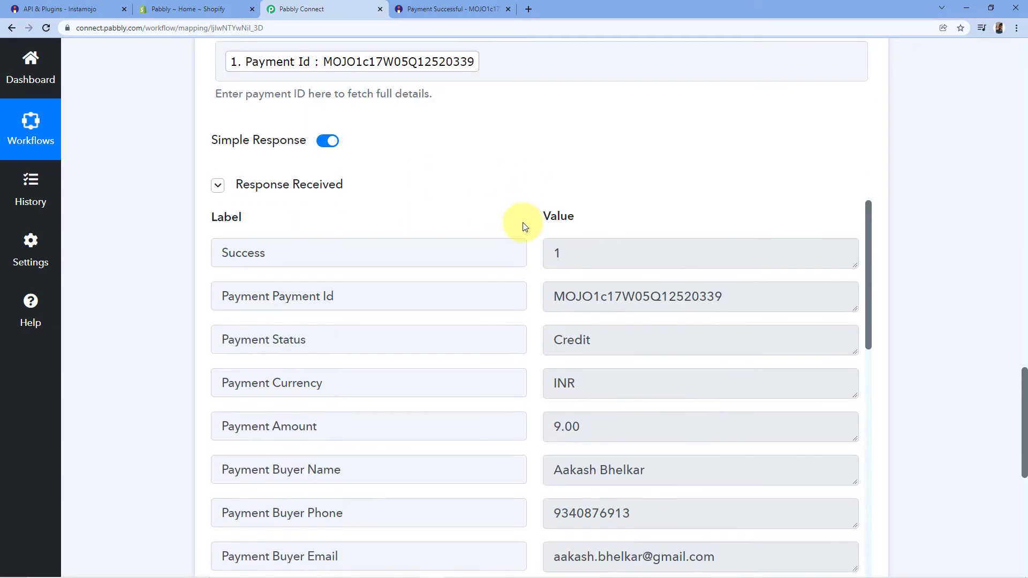
pyautogui.scroll(-2, 495, 216)
pyautogui.scroll(-2, 513, 87)
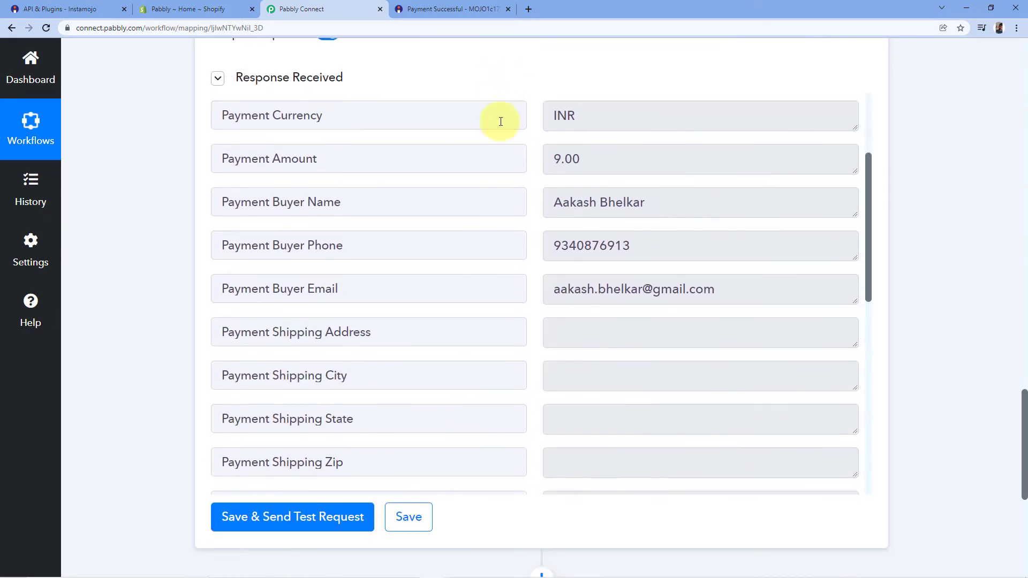
pyautogui.scroll(-1, 512, 164)
pyautogui.scroll(2, 507, 160)
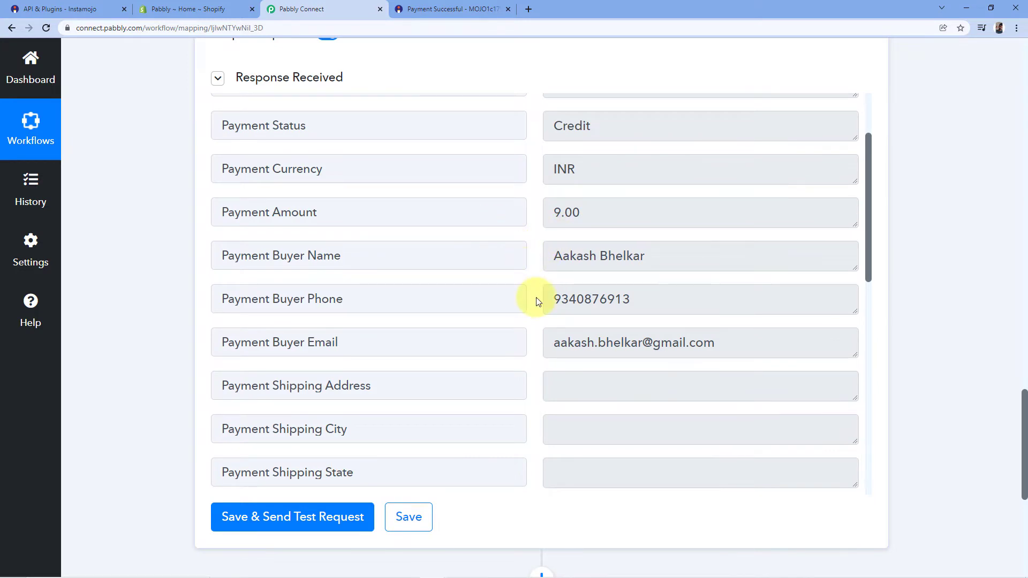
pyautogui.click(490, 5)
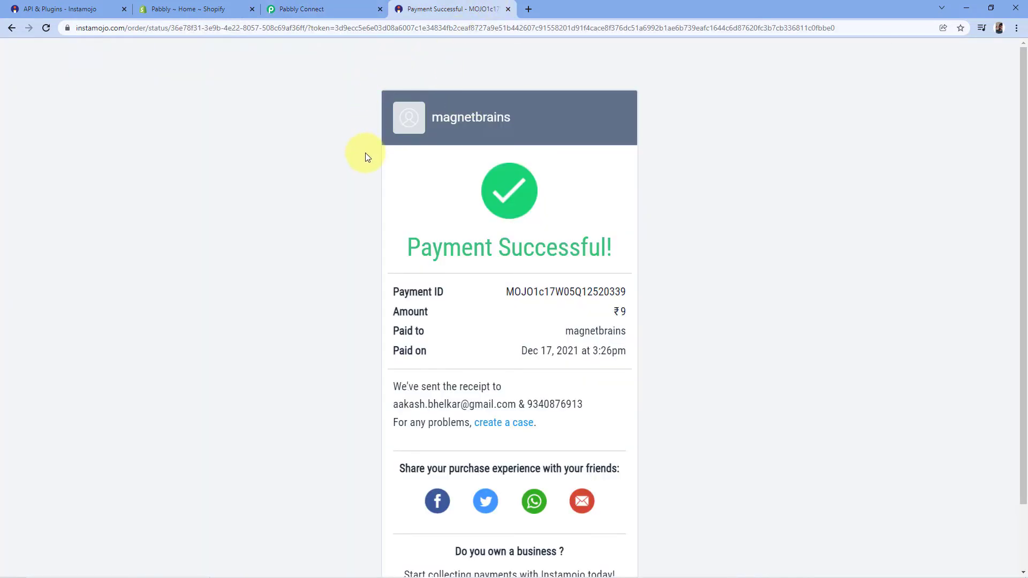
pyautogui.click(308, 8)
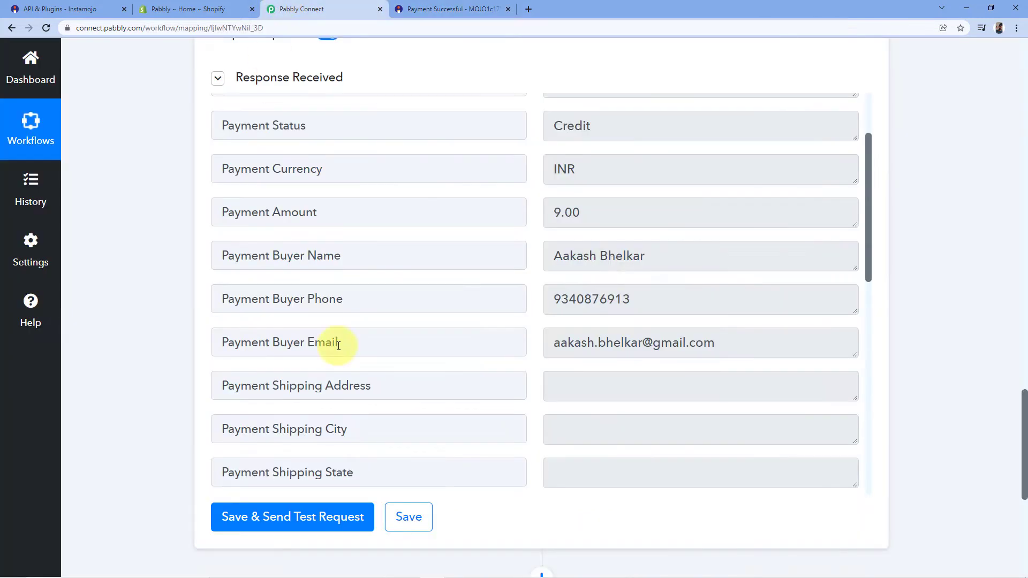
# Step: Check the buyer's name, phone number and email in the response against the receipt
pyautogui.moveTo(659, 255); pyautogui.dragTo(532, 259)
pyautogui.moveTo(636, 299); pyautogui.dragTo(544, 298)
pyautogui.moveTo(716, 343); pyautogui.dragTo(544, 344)
pyautogui.click(530, 291)
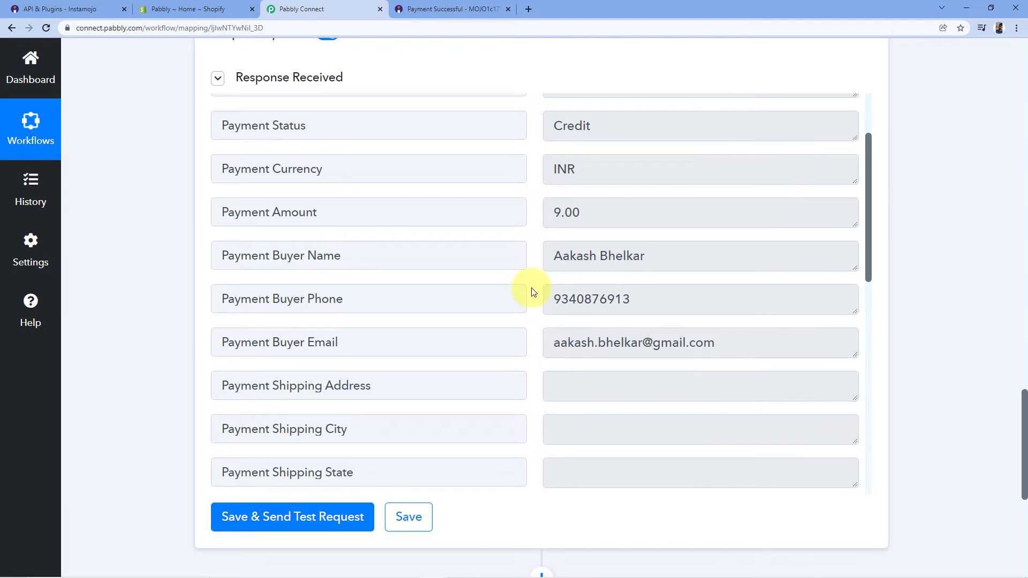
pyautogui.click(413, 7)
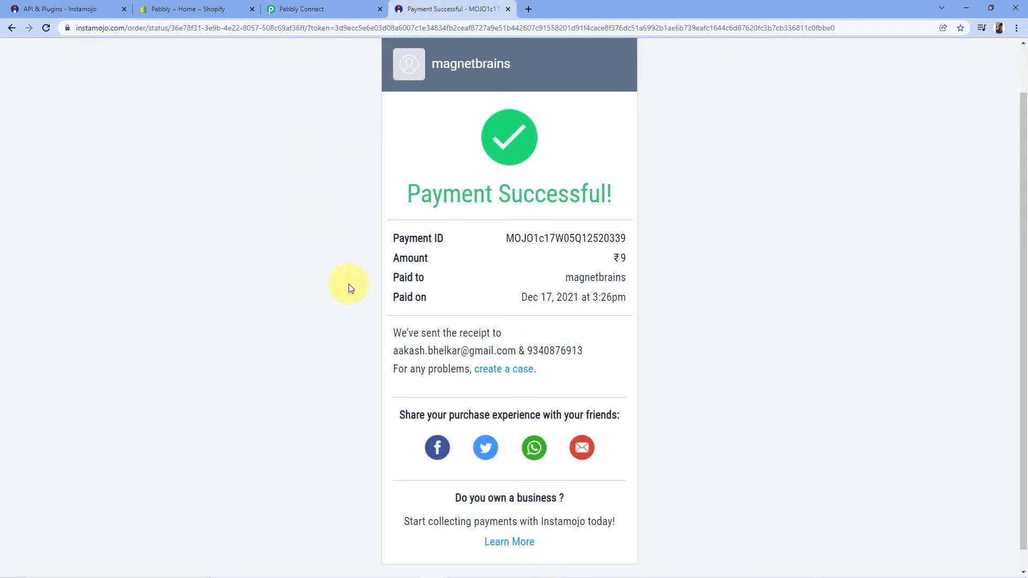
pyautogui.click(313, 8)
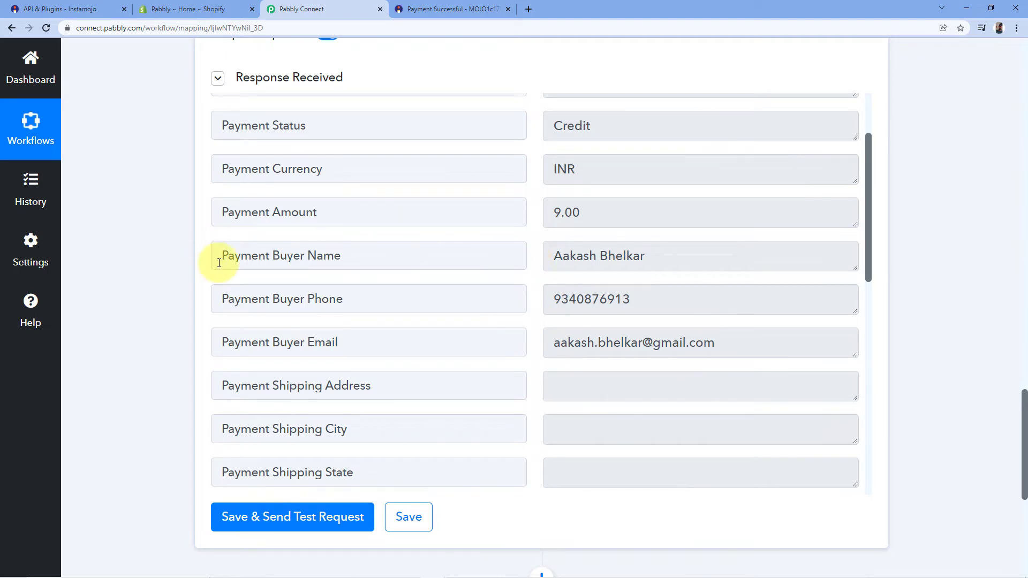
# Step: Examine the buyer's full and first name, then add a new action step
pyautogui.moveTo(552, 257); pyautogui.dragTo(665, 257)
pyautogui.click(665, 257)
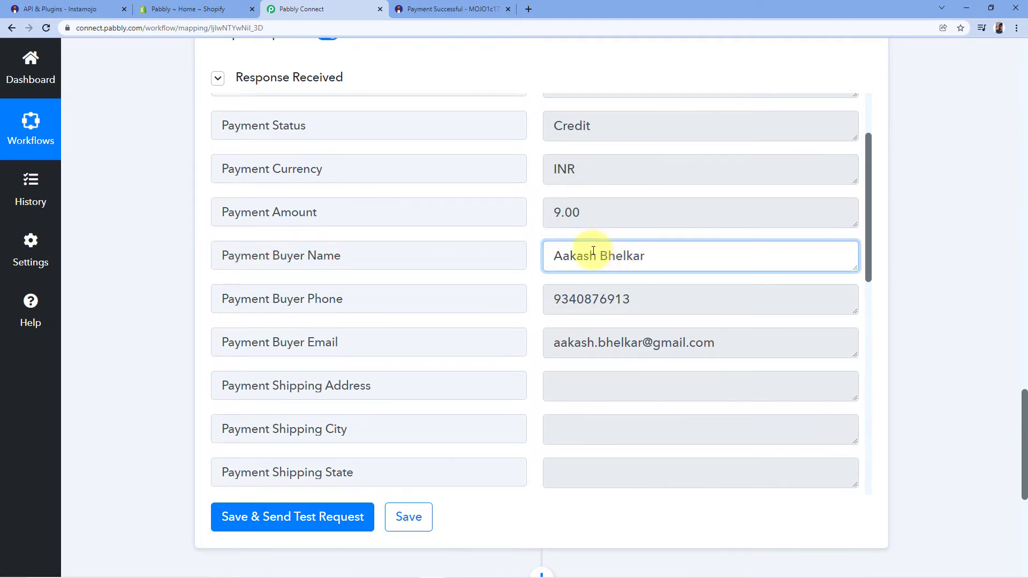
pyautogui.moveTo(597, 256); pyautogui.dragTo(545, 262)
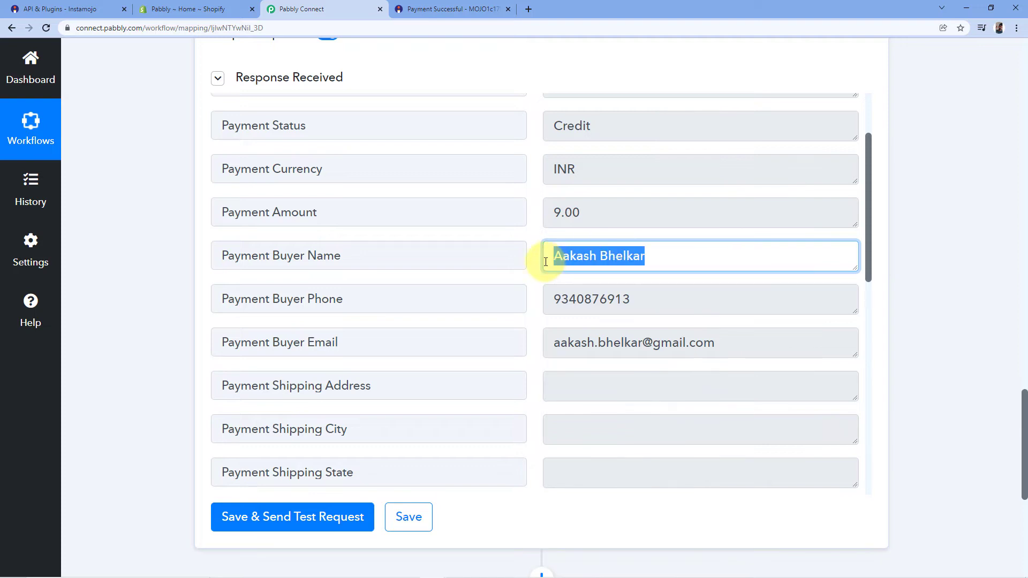
pyautogui.click(534, 245)
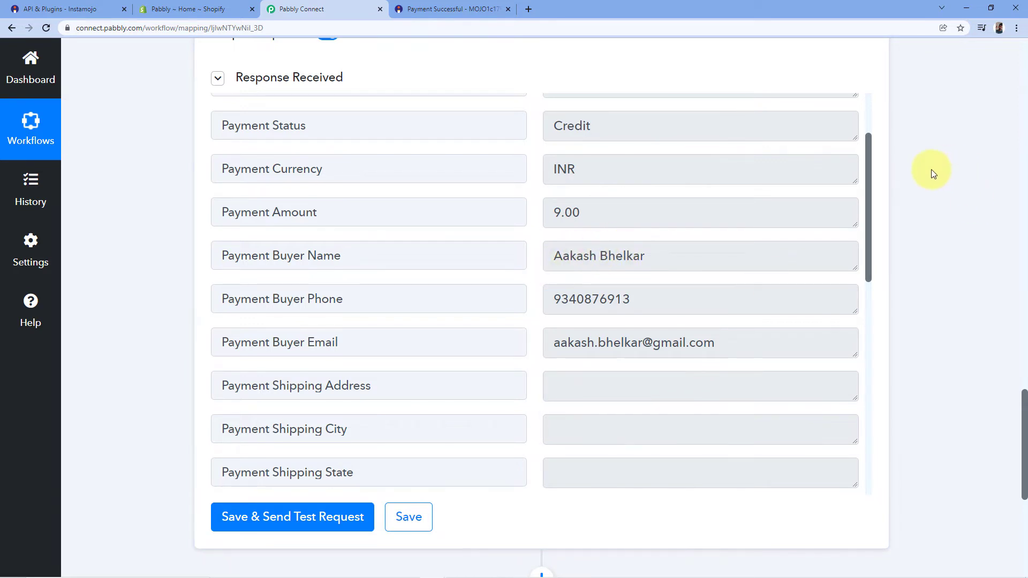
pyautogui.scroll(-5, 932, 171)
pyautogui.scroll(-2, 930, 169)
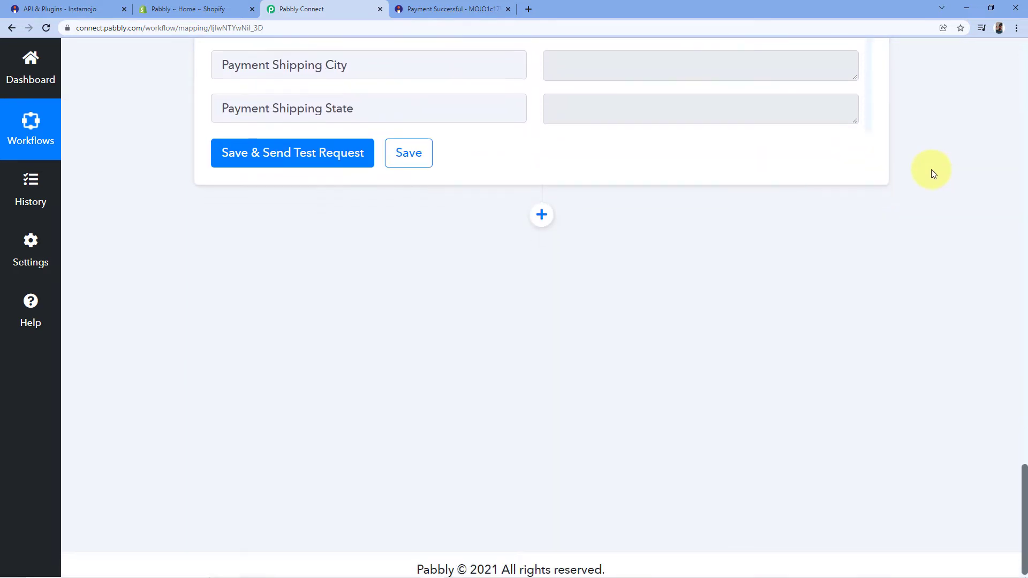
pyautogui.click(541, 205)
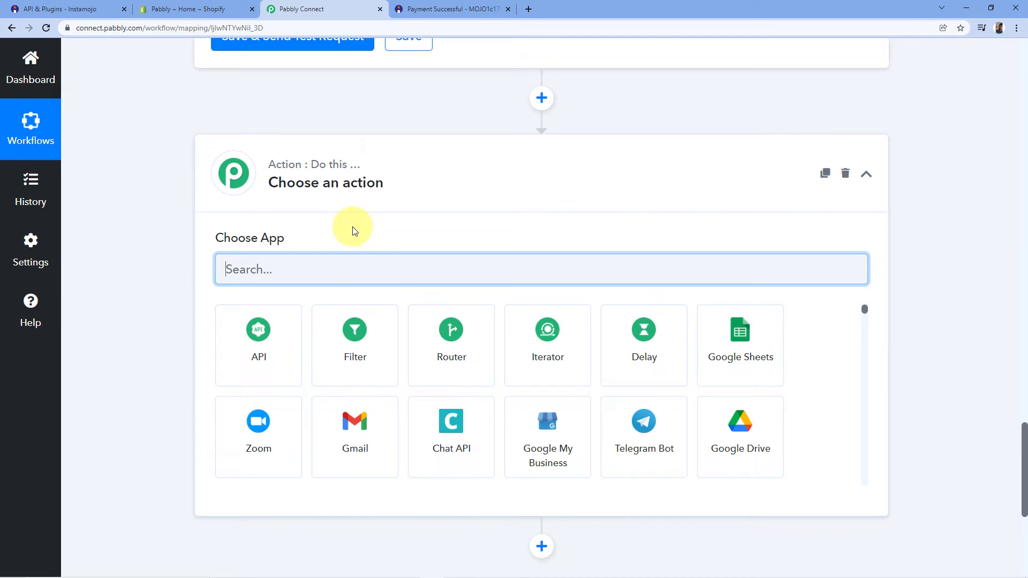
# Step: Add a Text Formatter action with the Split Text event and connect it
pyautogui.write('Text')
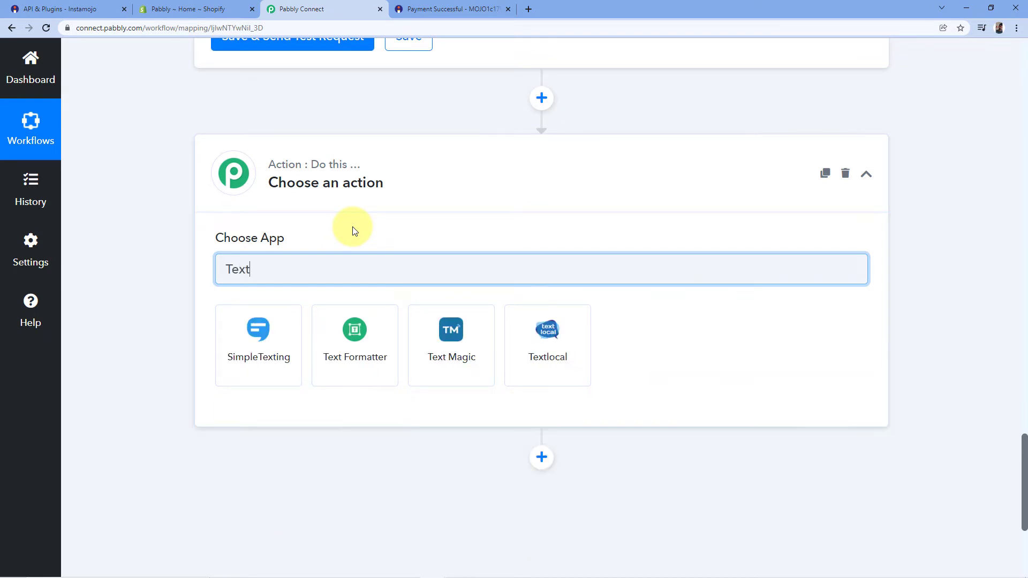
pyautogui.click(353, 329)
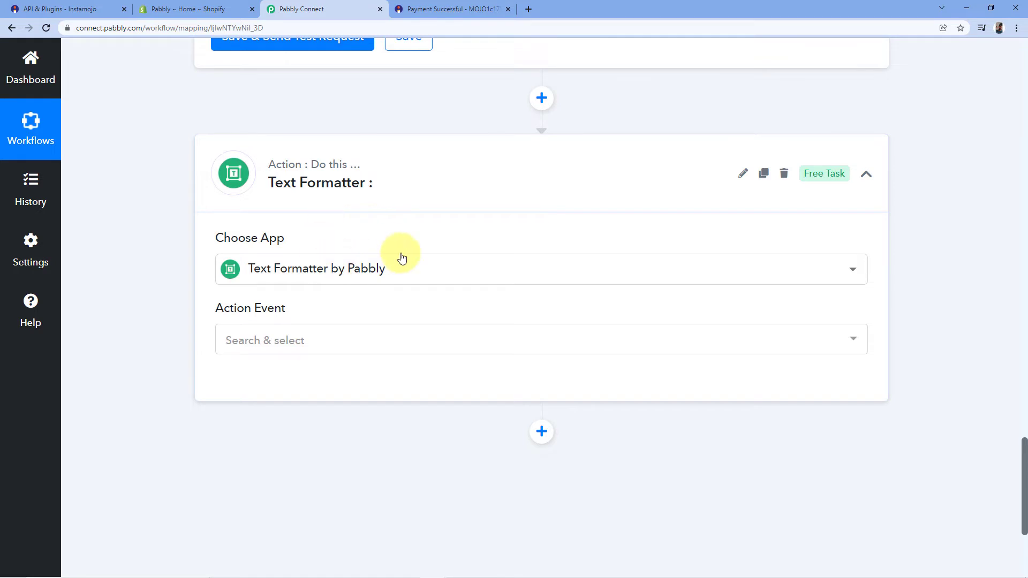
pyautogui.scroll(-1, 374, 209)
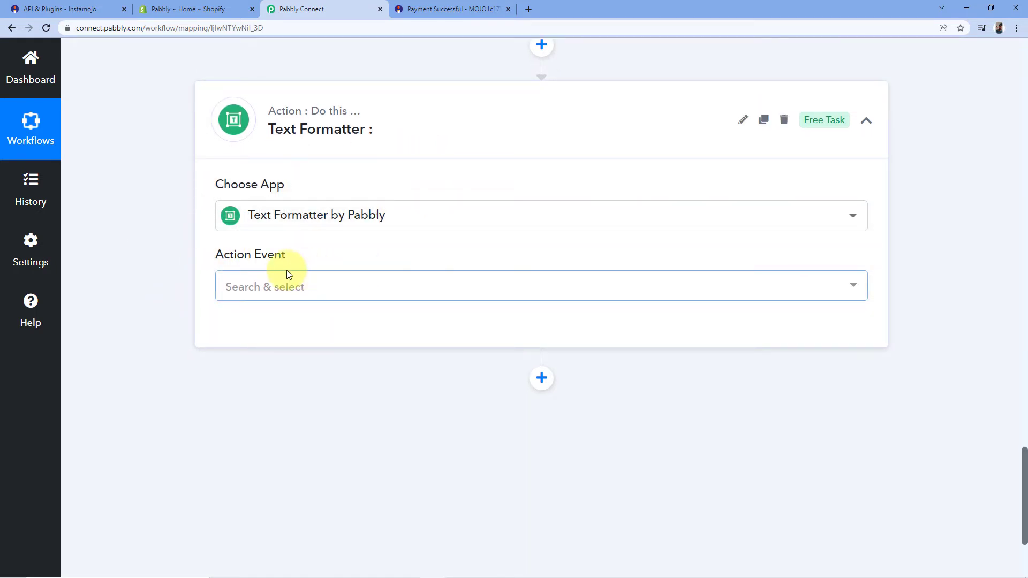
pyautogui.click(297, 293)
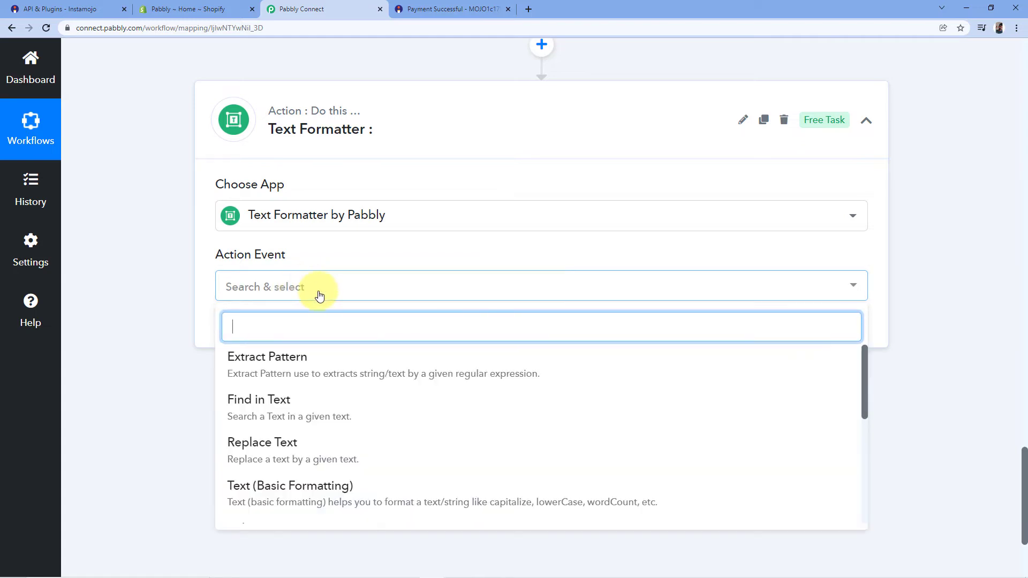
pyautogui.scroll(-3, 343, 246)
pyautogui.scroll(-2, 332, 265)
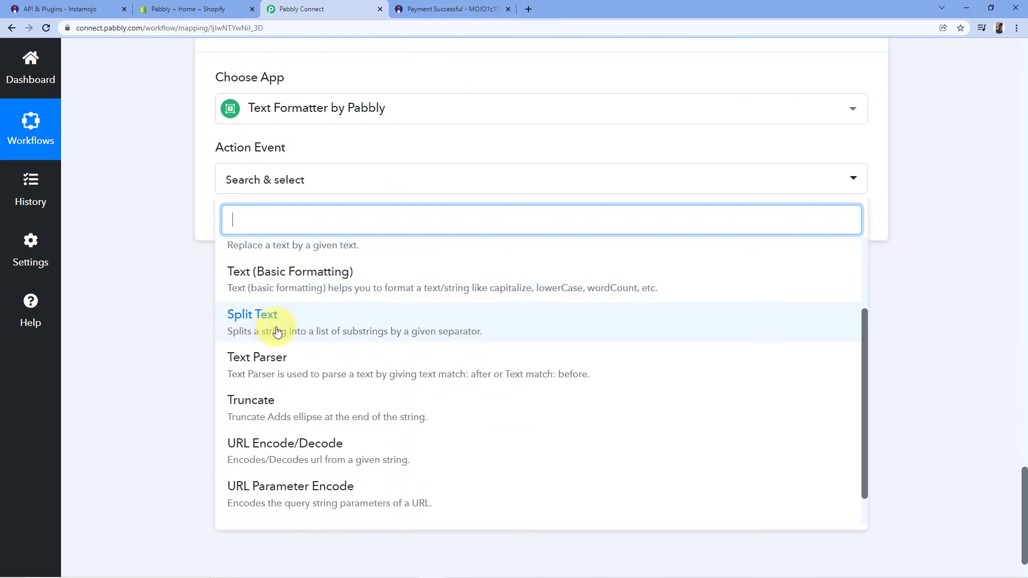
pyautogui.click(269, 321)
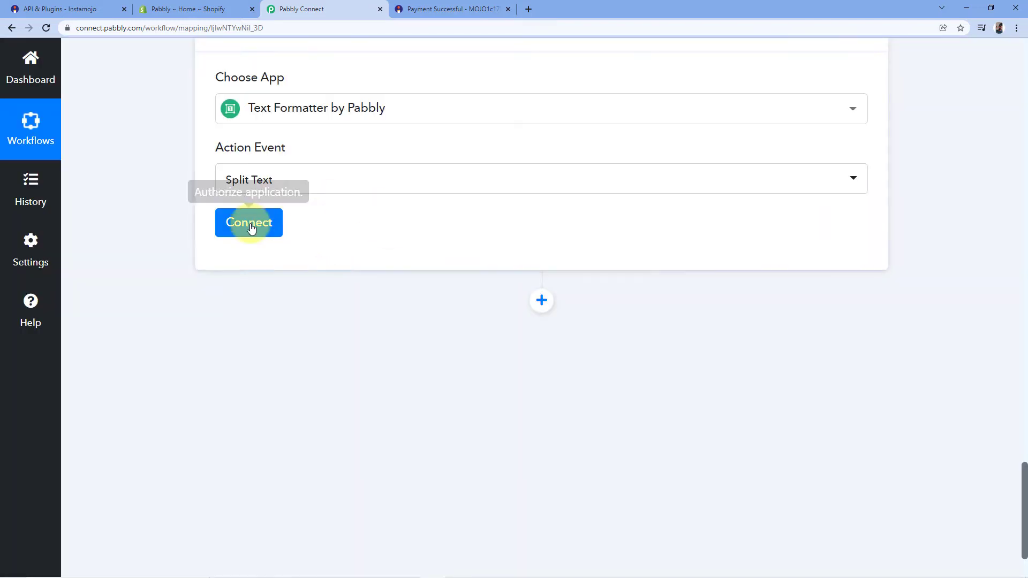
pyautogui.click(251, 225)
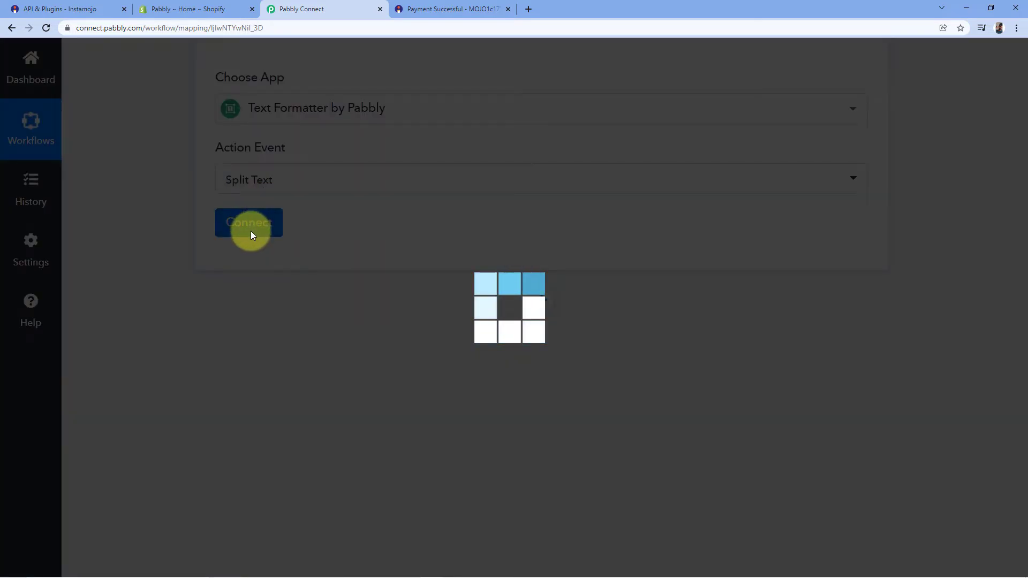
pyautogui.scroll(-2, 463, 239)
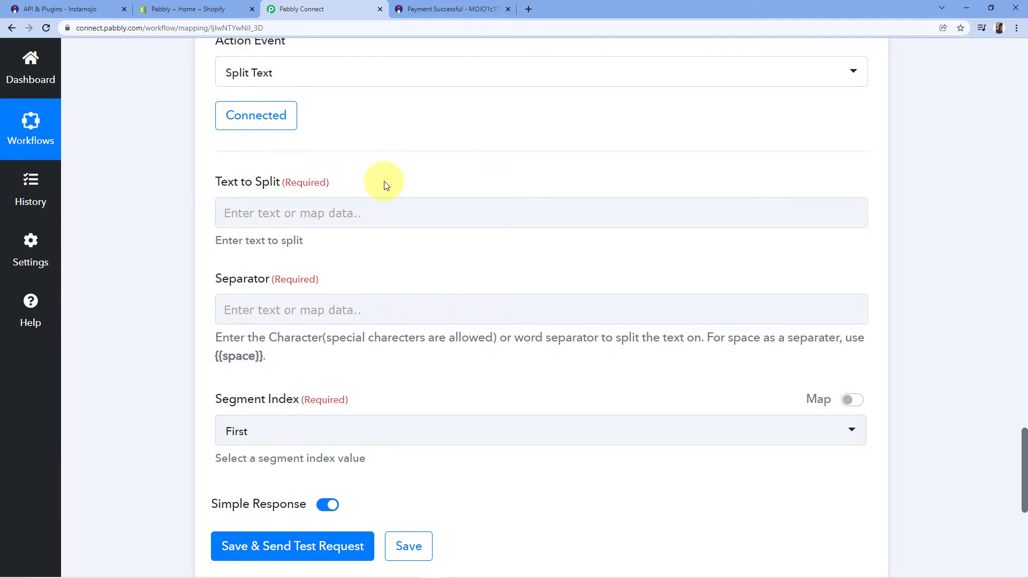
# Step: Locate the Payment Buyer Name value in the Get Payment Details response
pyautogui.scroll(12, 531, 193)
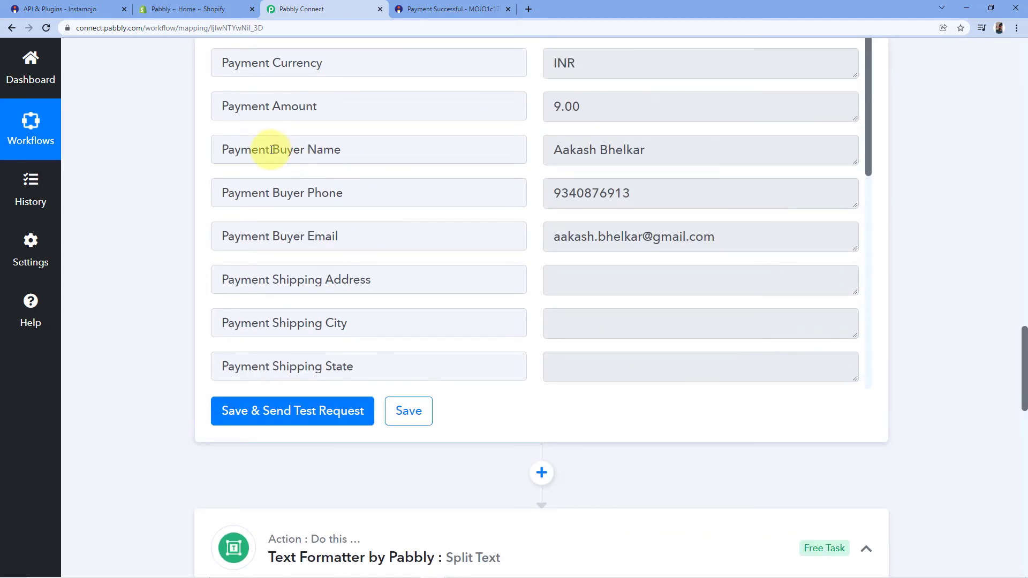
pyautogui.moveTo(271, 150); pyautogui.dragTo(360, 146)
pyautogui.moveTo(554, 150); pyautogui.dragTo(658, 148)
pyautogui.click(659, 148)
pyautogui.scroll(-5, 950, 157)
pyautogui.scroll(-3, 950, 157)
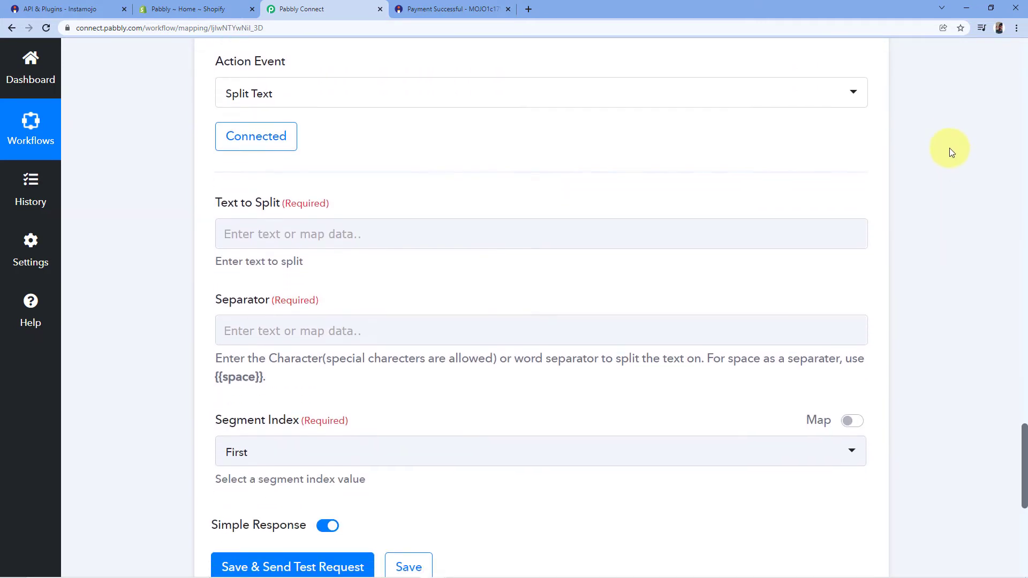
# Step: Map Get Payment Details' Payment Buyer Name into Text to Split
pyautogui.click(253, 215)
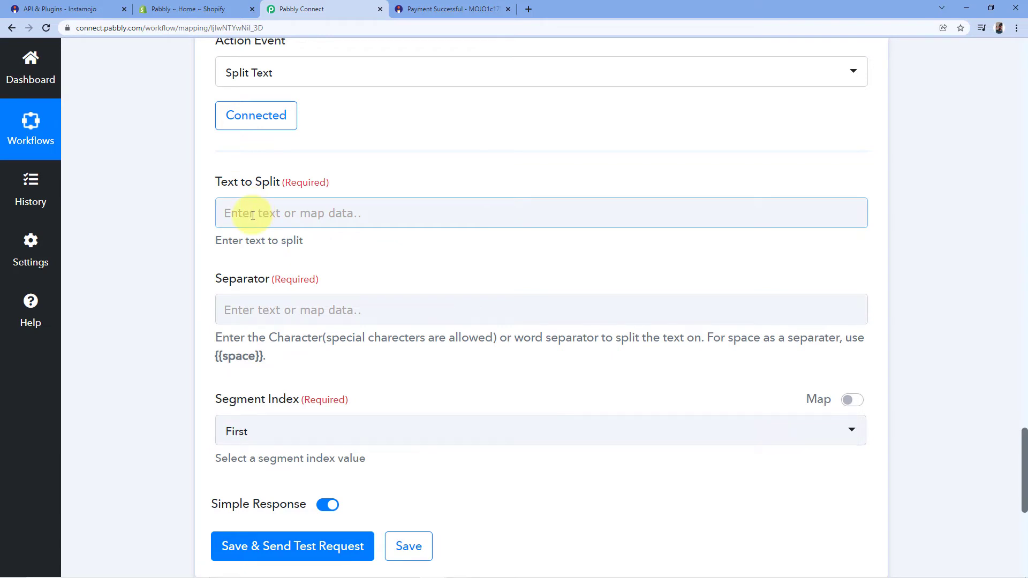
pyautogui.click(253, 215)
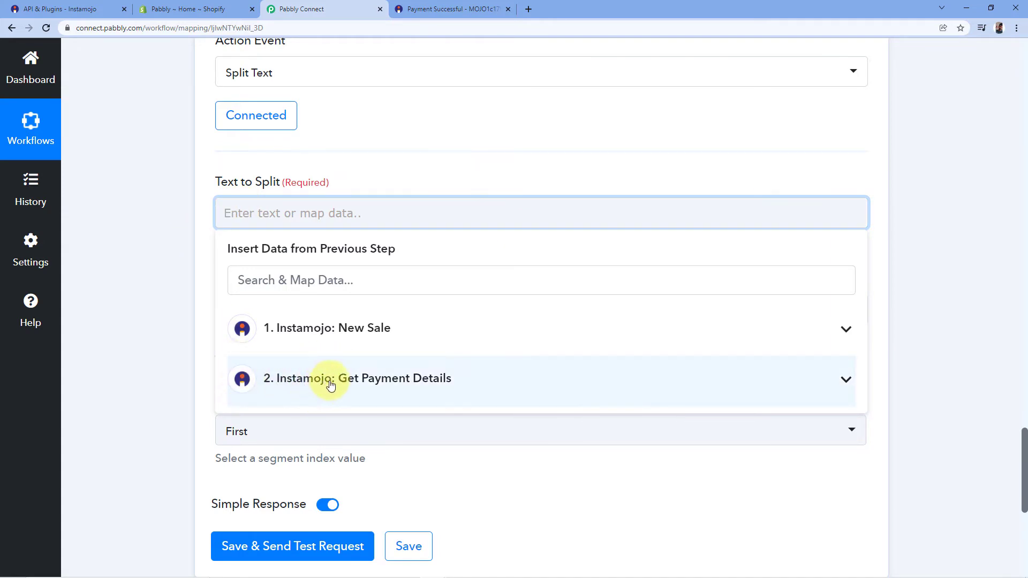
pyautogui.click(439, 385)
pyautogui.scroll(-4, 374, 422)
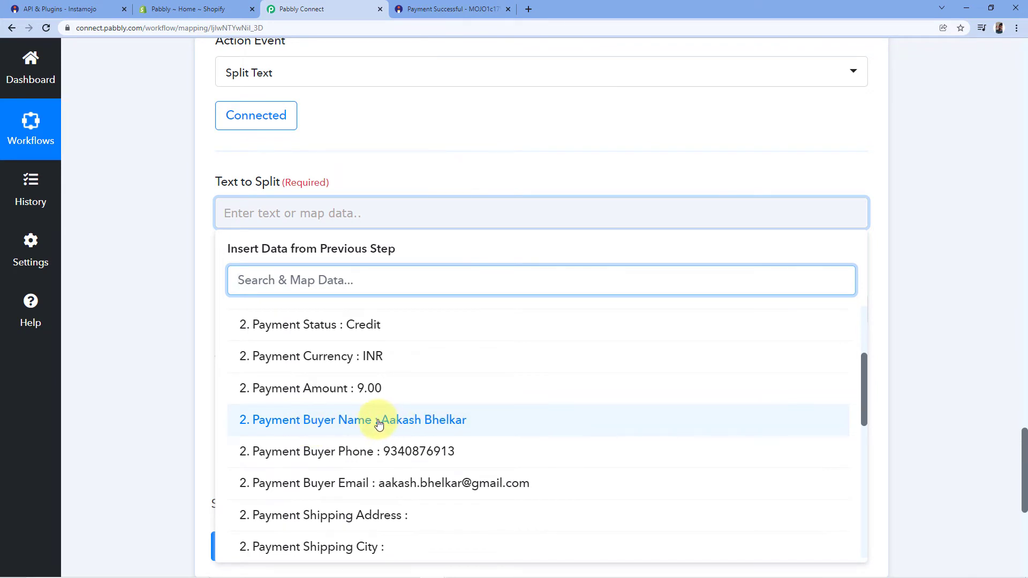
pyautogui.click(350, 420)
pyautogui.click(287, 142)
pyautogui.scroll(-2, 291, 160)
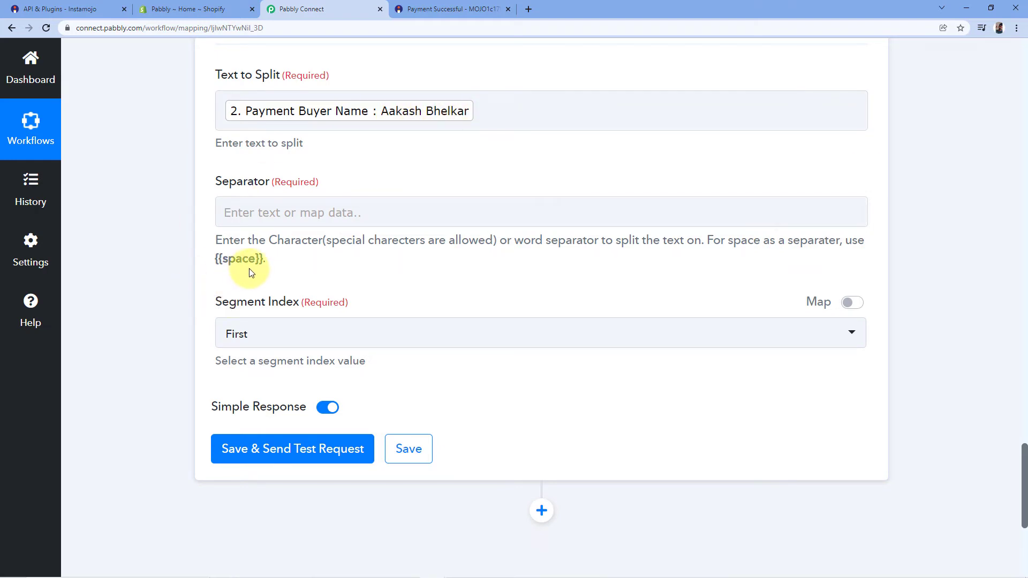
# Step: Copy the {{space}} placeholder from the hint into the Separator field
pyautogui.moveTo(263, 258); pyautogui.dragTo(213, 261)
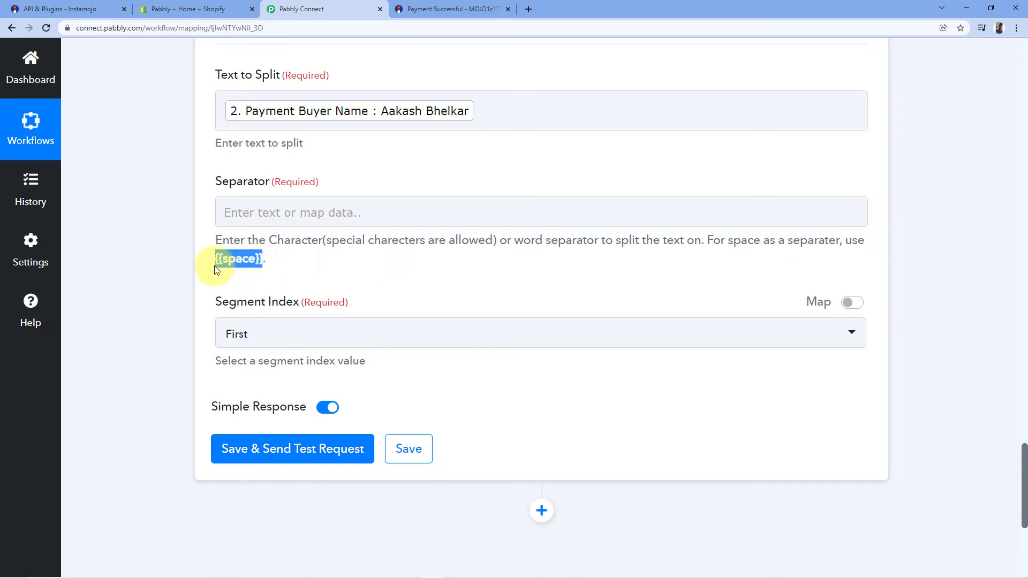
pyautogui.rightClick(230, 262)
pyautogui.click(262, 274)
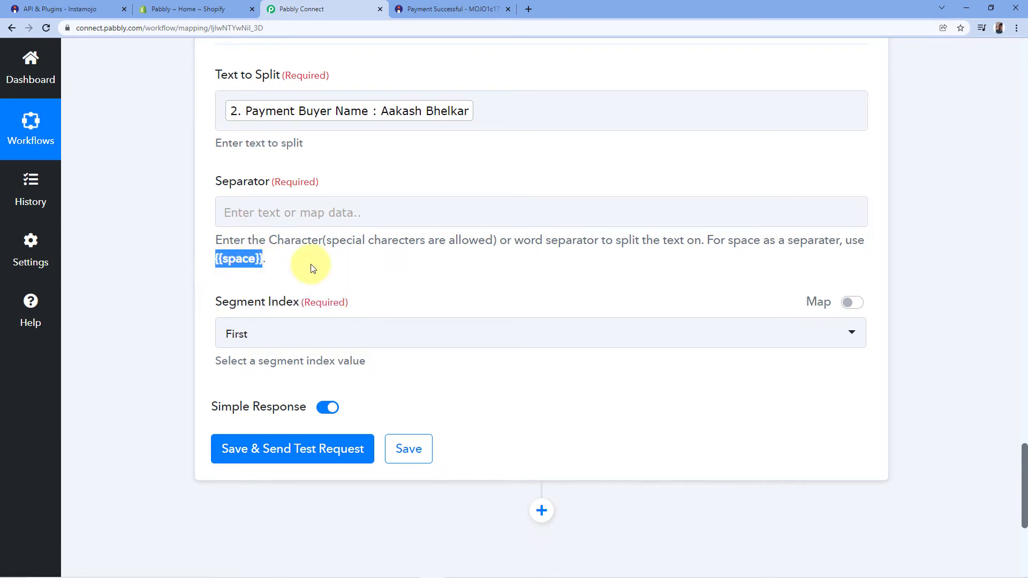
pyautogui.click(241, 213)
pyautogui.rightClick(242, 214)
pyautogui.click(269, 297)
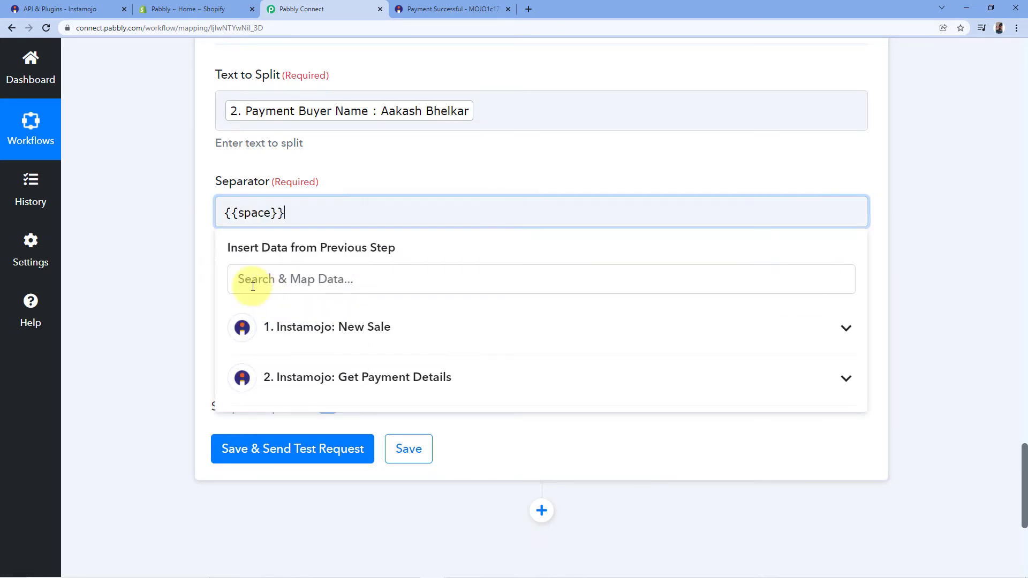
pyautogui.click(290, 164)
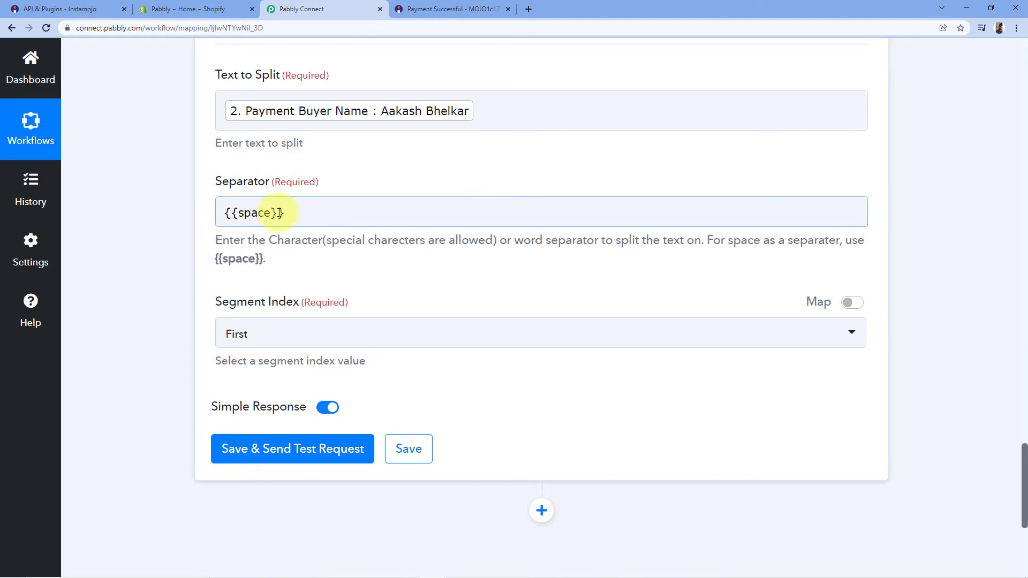
# Step: Set Segment Index to All
pyautogui.scroll(-1, 321, 246)
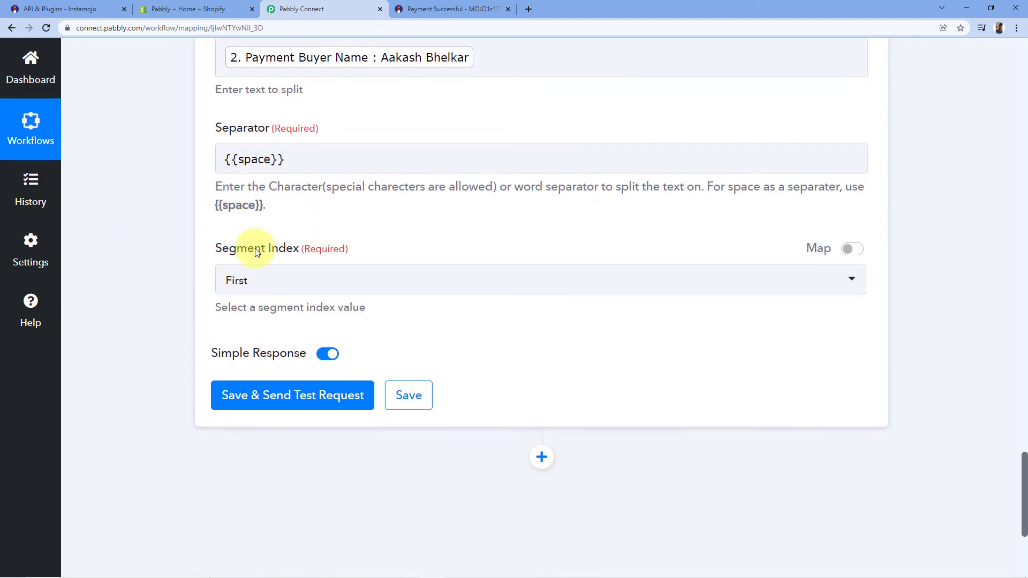
pyautogui.click(294, 281)
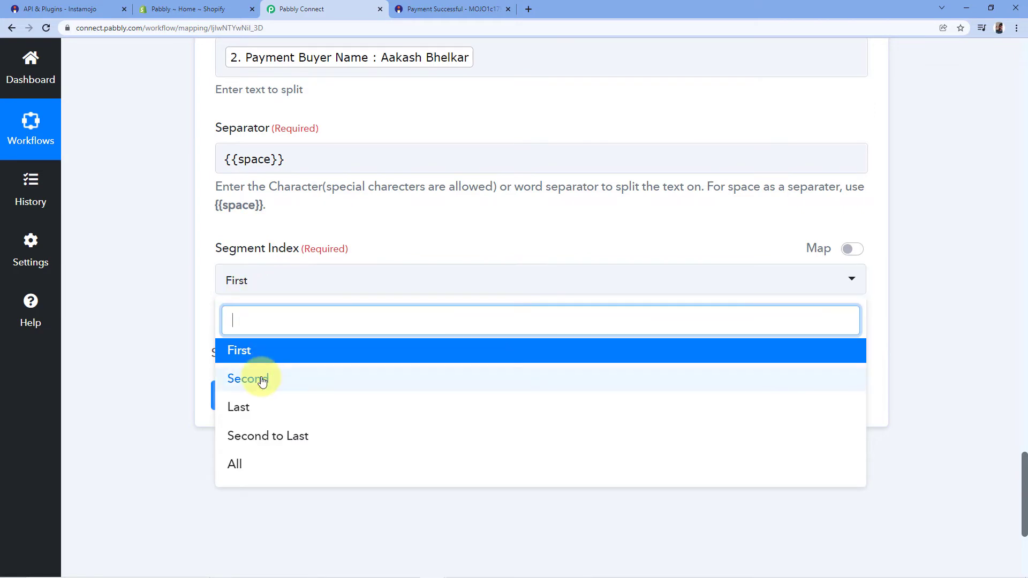
pyautogui.scroll(-2, 255, 378)
pyautogui.click(255, 358)
pyautogui.scroll(4, 452, 332)
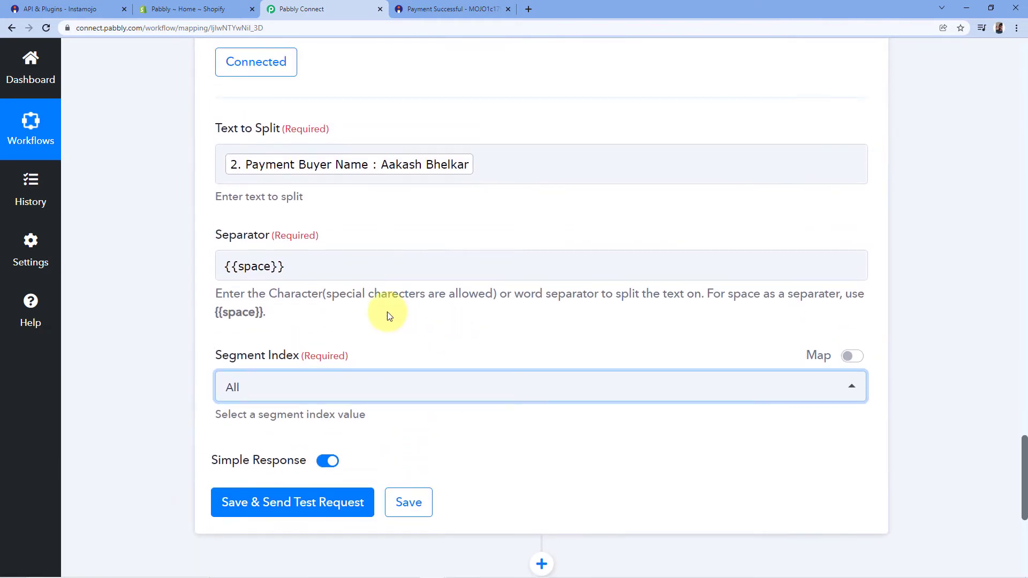
# Step: Test Split Text, confirm Result 0 and Result 1 hold the buyer's first and last names, then add another step
pyautogui.click(249, 511)
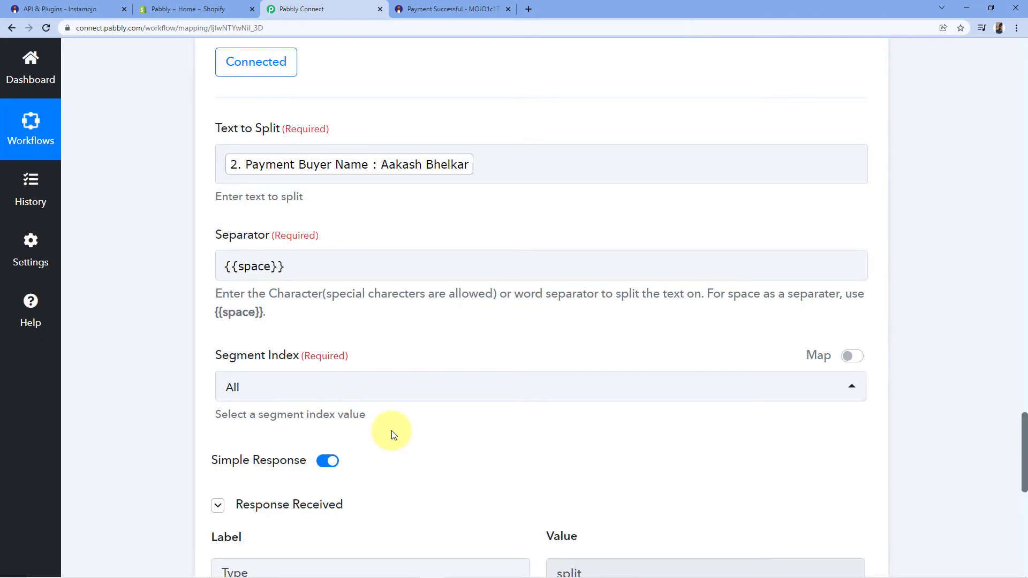
pyautogui.scroll(-4, 394, 434)
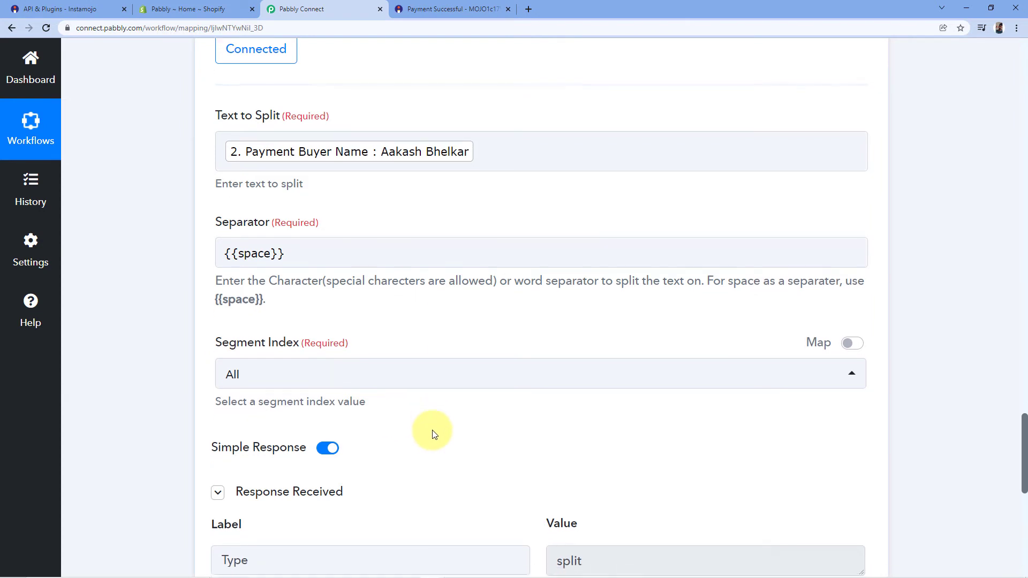
pyautogui.scroll(-1, 476, 291)
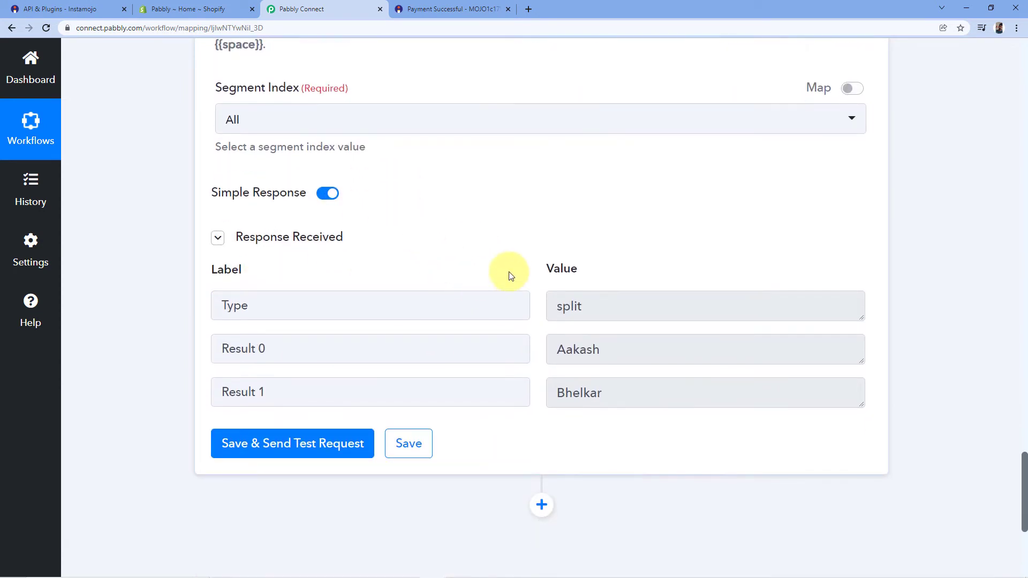
pyautogui.scroll(-1, 551, 265)
pyautogui.doubleClick(616, 295)
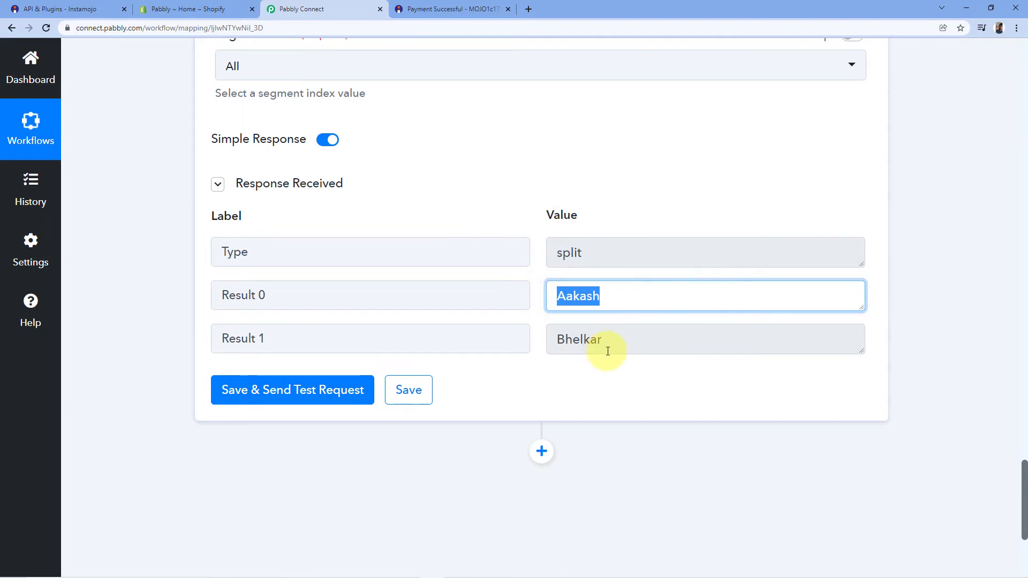
pyautogui.doubleClick(589, 344)
pyautogui.click(542, 301)
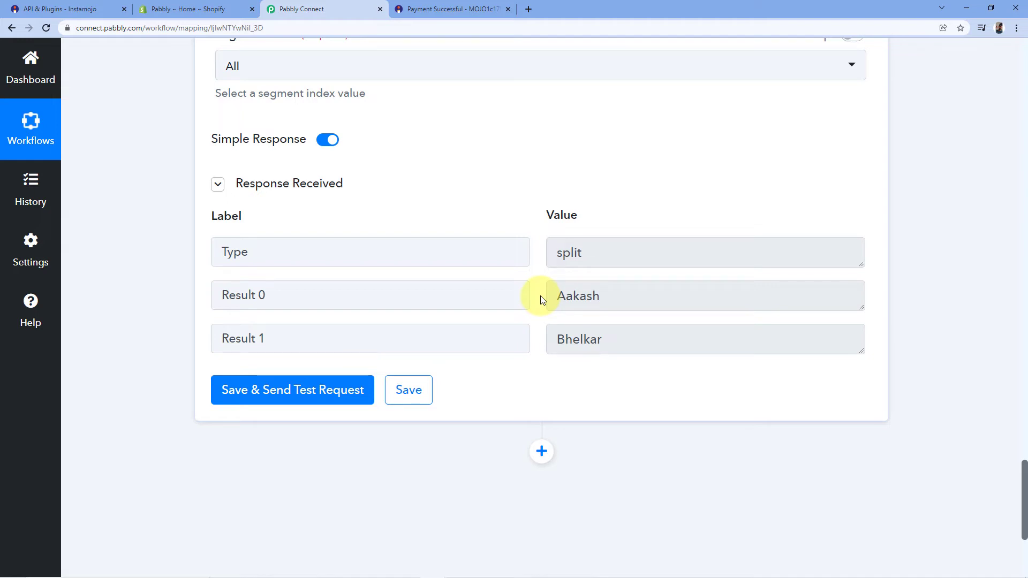
pyautogui.scroll(-4, 688, 172)
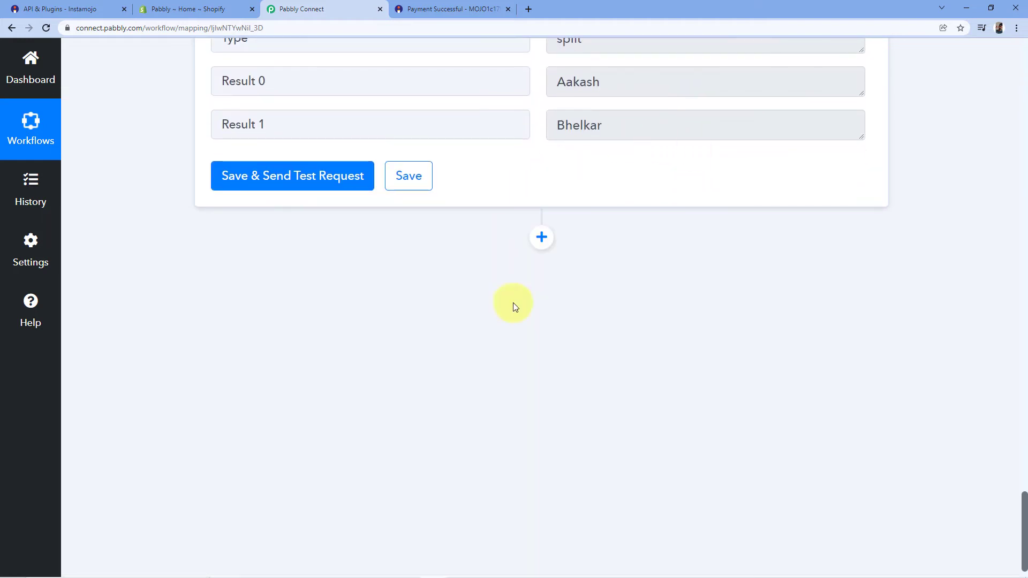
pyautogui.click(542, 237)
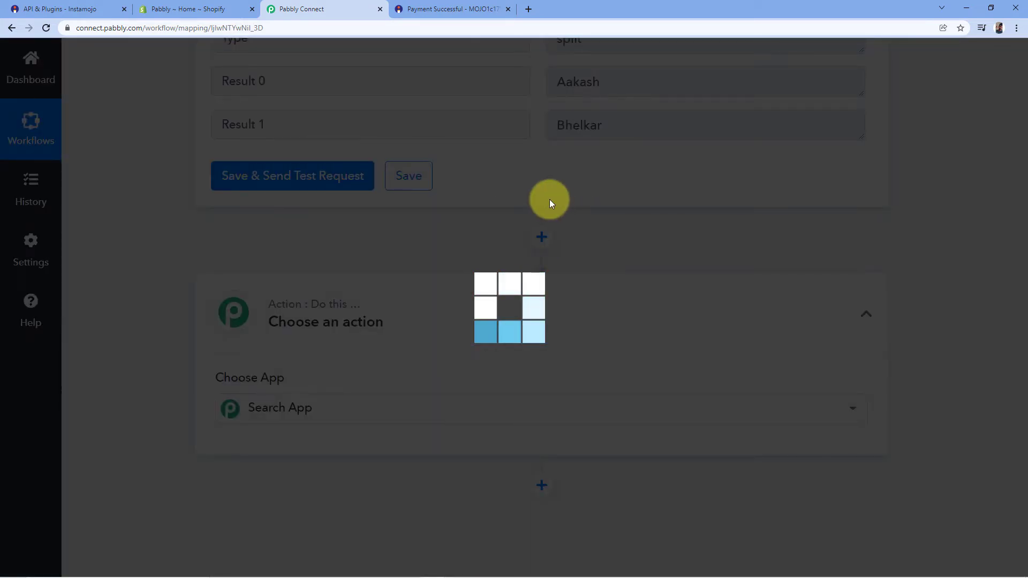
# Step: Add a Shopify action step with the Create Customer event and begin connecting an account
pyautogui.scroll(-2, 548, 200)
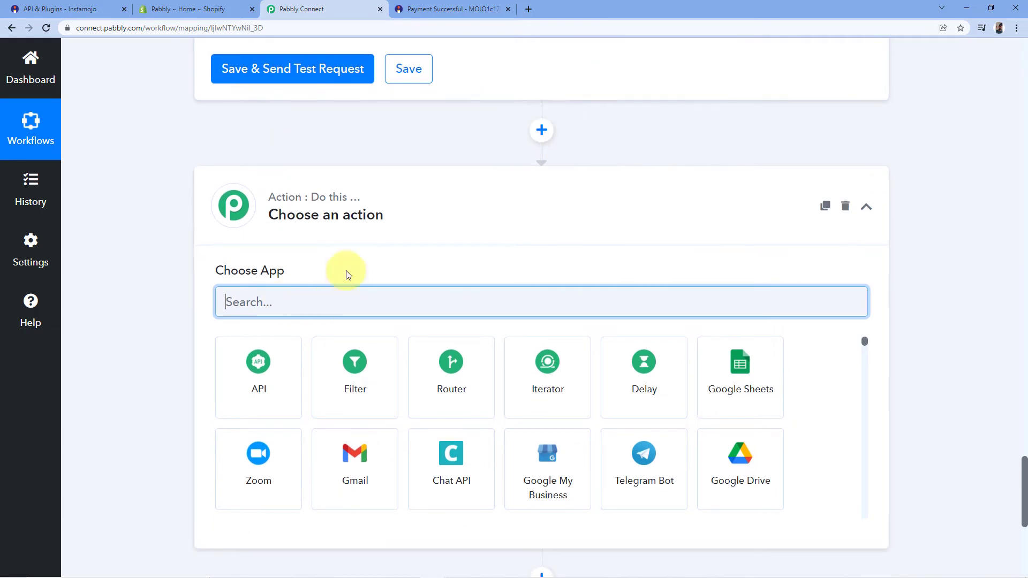
pyautogui.write('Shopify')
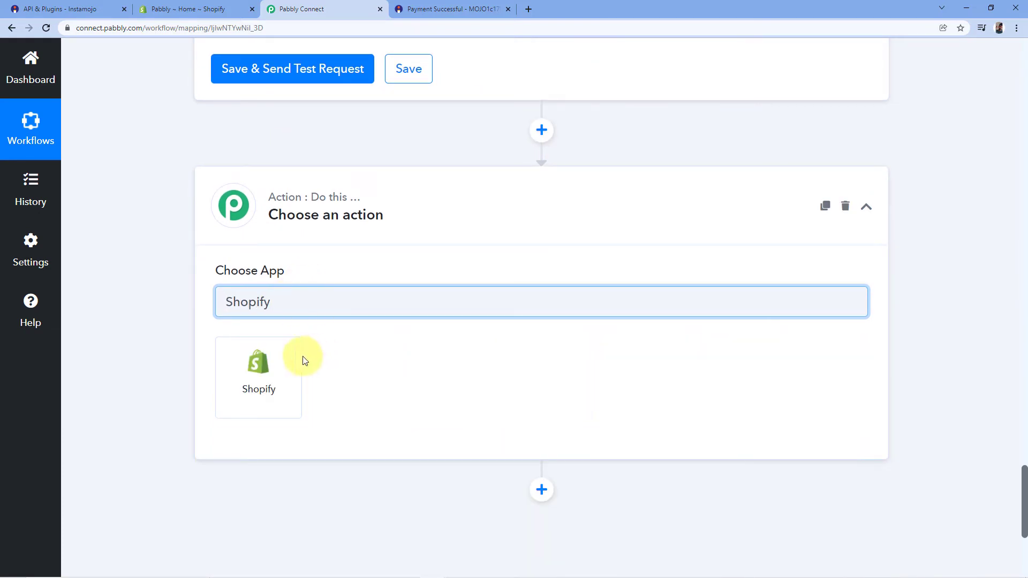
pyautogui.click(254, 365)
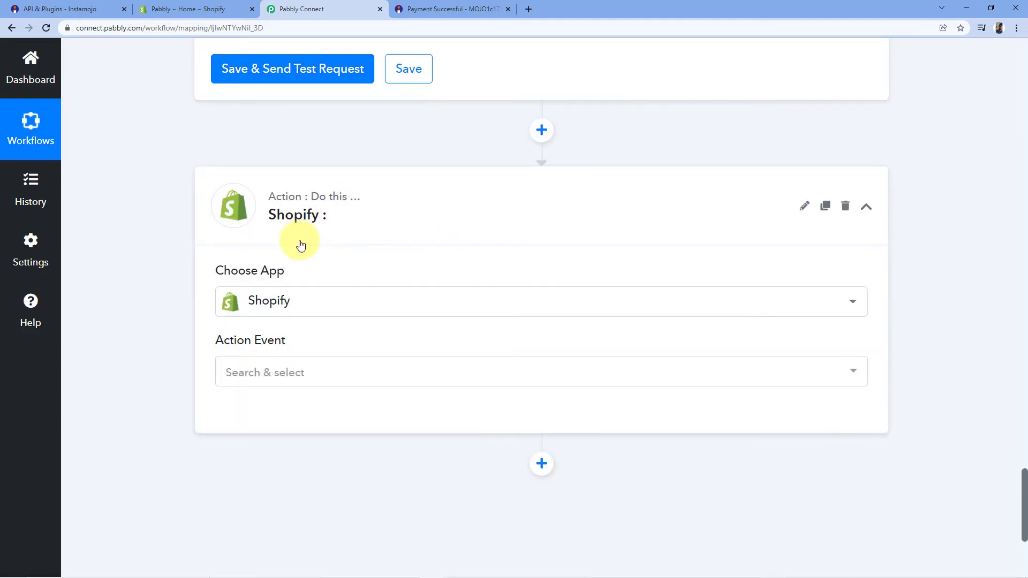
pyautogui.scroll(-1, 239, 357)
pyautogui.click(347, 316)
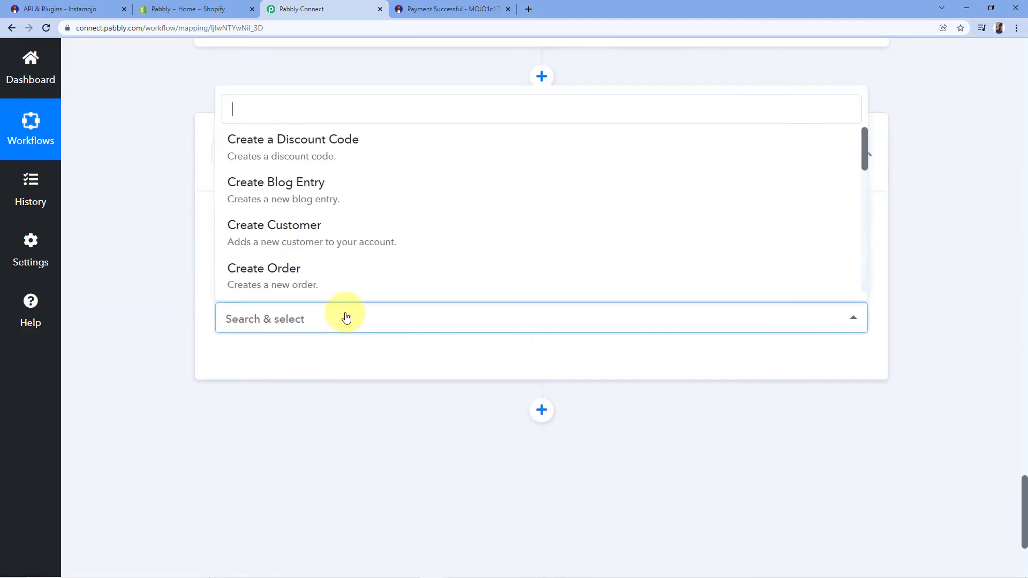
pyautogui.scroll(-2, 356, 171)
pyautogui.scroll(-2, 358, 170)
pyautogui.scroll(4, 355, 172)
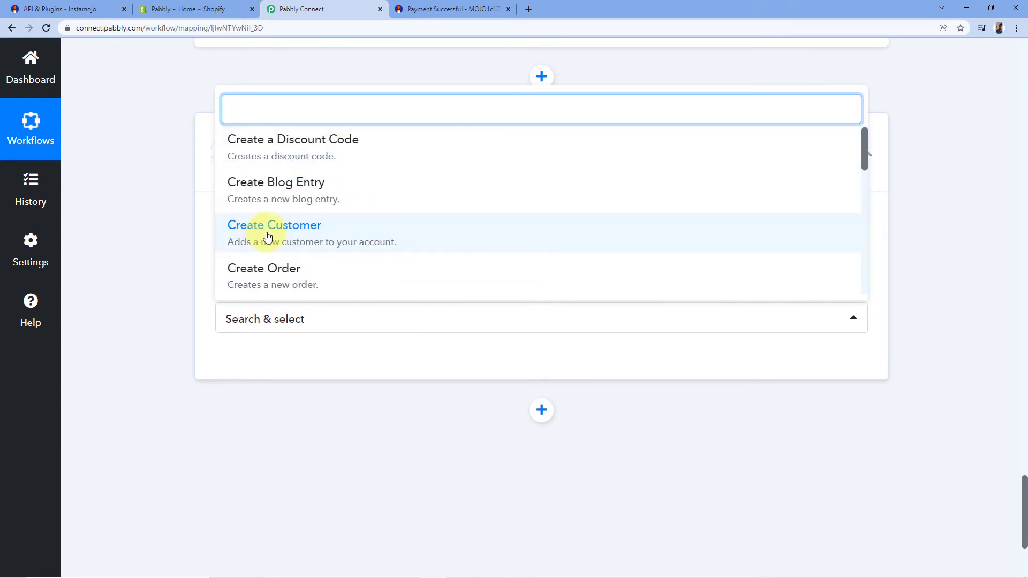
pyautogui.click(300, 231)
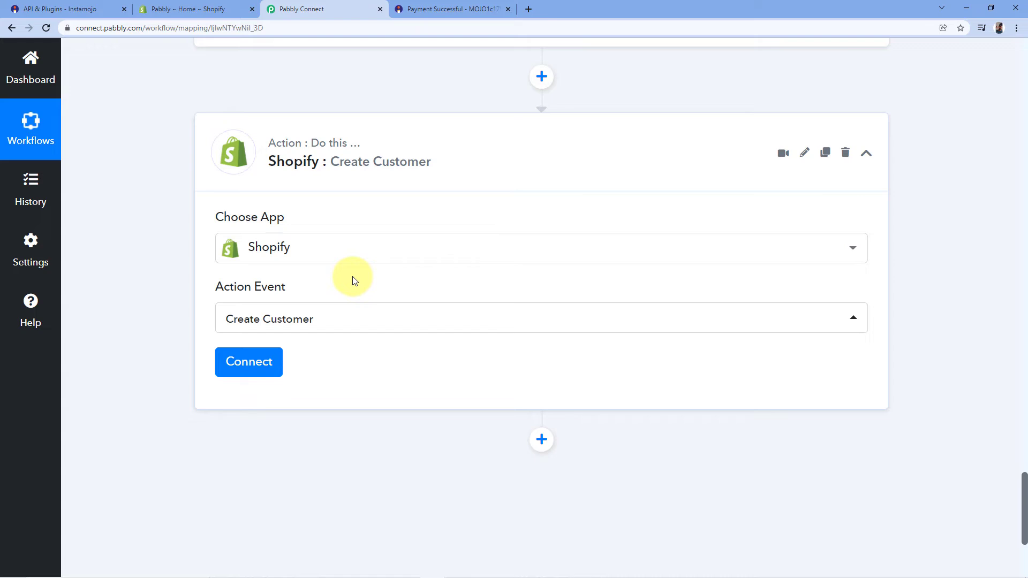
pyautogui.click(247, 359)
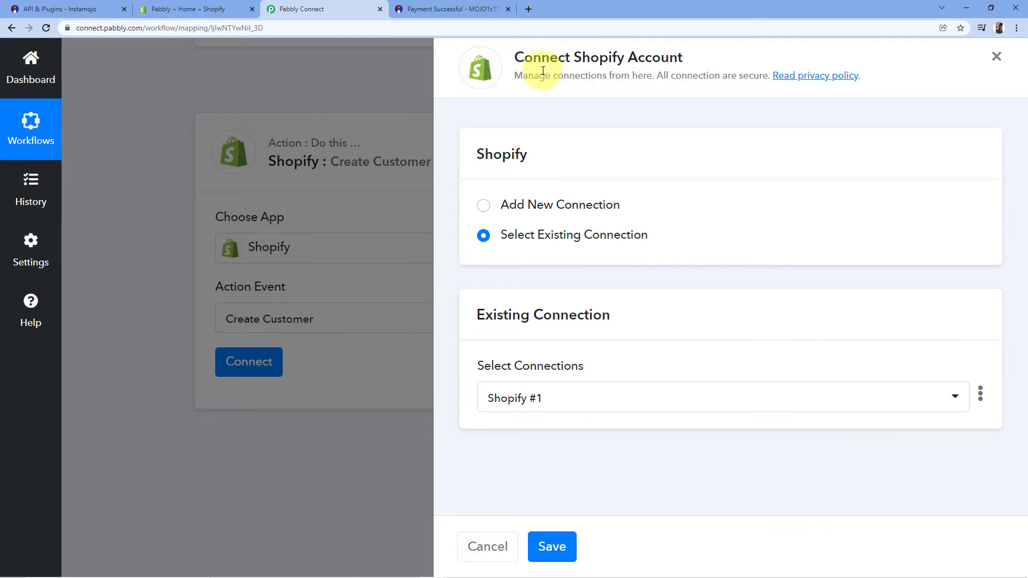
# Step: Add a new Shopify connection named Shopify #2
pyautogui.click(483, 208)
pyautogui.scroll(-3, 585, 193)
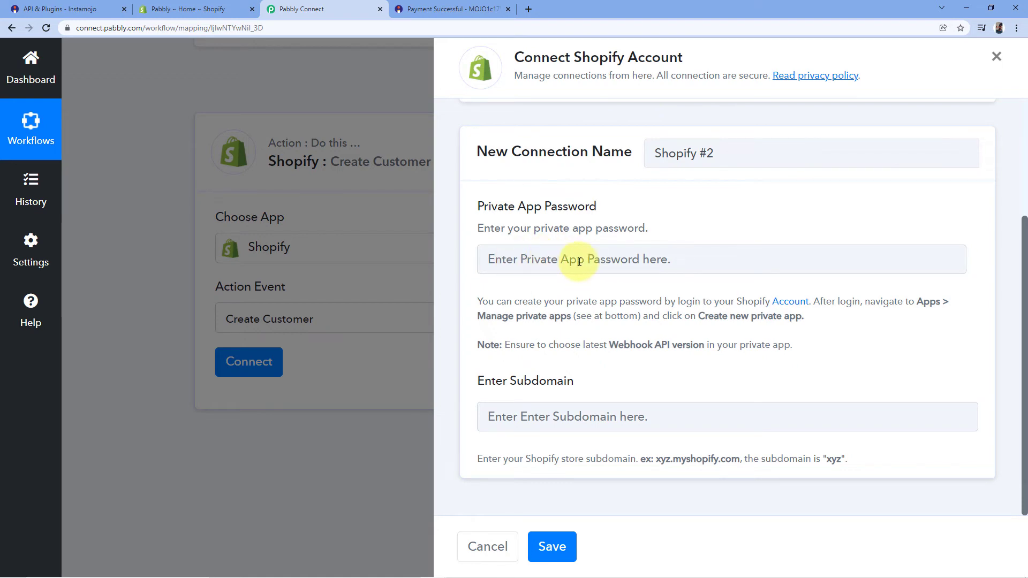
# Step: In the Shopify admin, go to Apps > Manage private apps and create a new private app
pyautogui.click(171, 9)
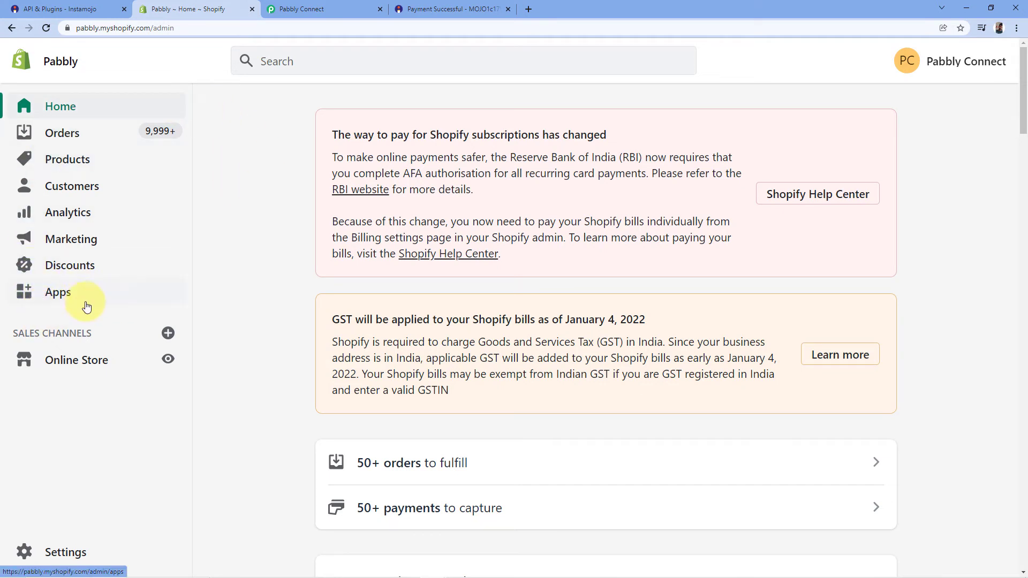
pyautogui.click(66, 298)
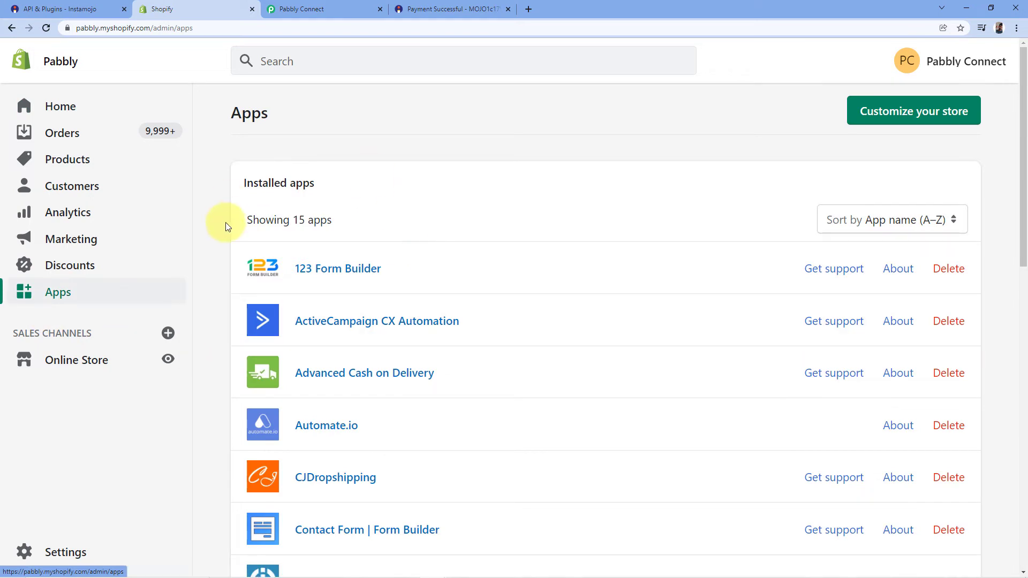
pyautogui.scroll(-14, 433, 150)
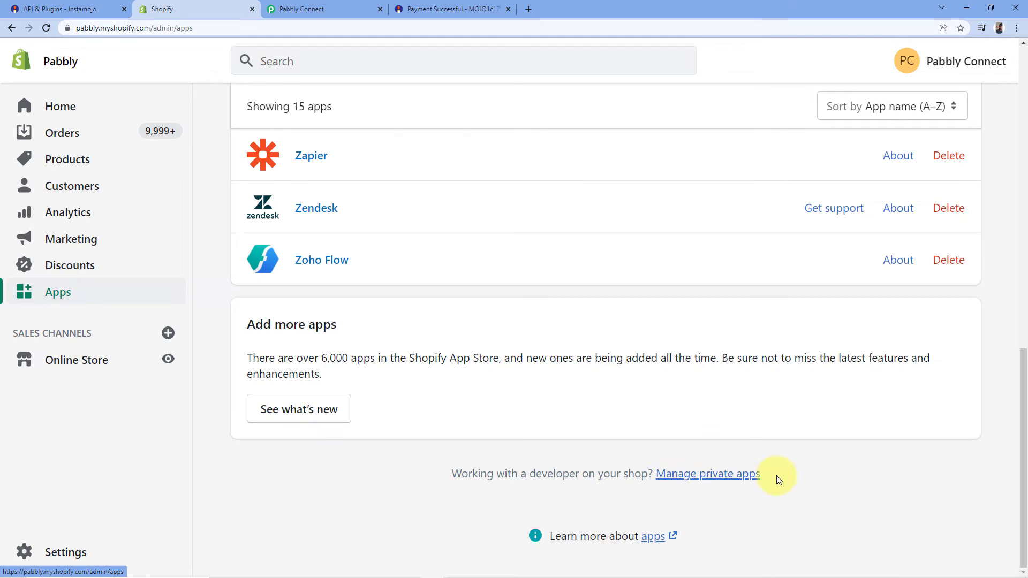
pyautogui.click(699, 479)
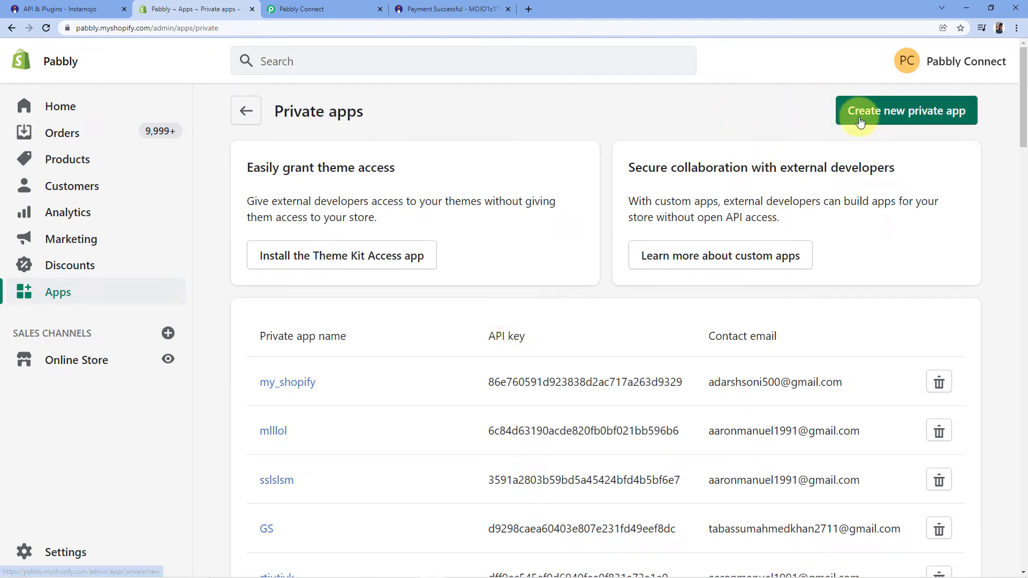
pyautogui.click(903, 112)
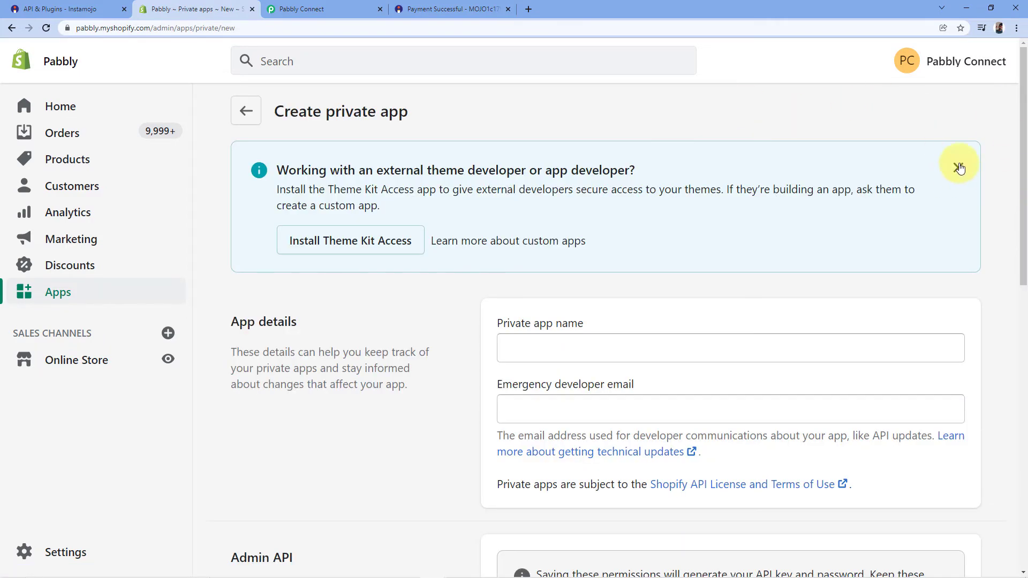
# Step: Dismiss the notice and name the private app 'Instamojo to Shopify'
pyautogui.click(960, 170)
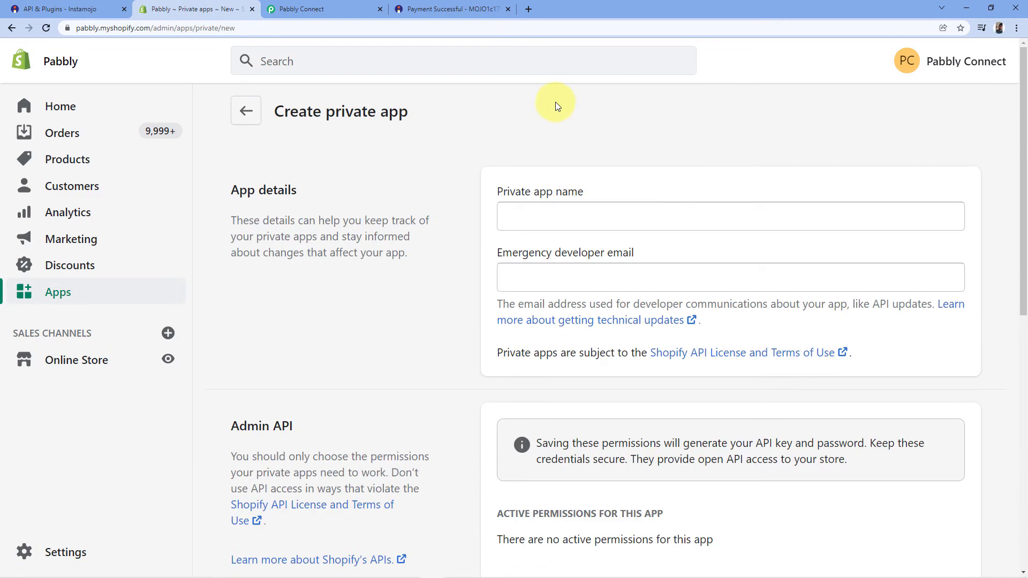
pyautogui.click(555, 223)
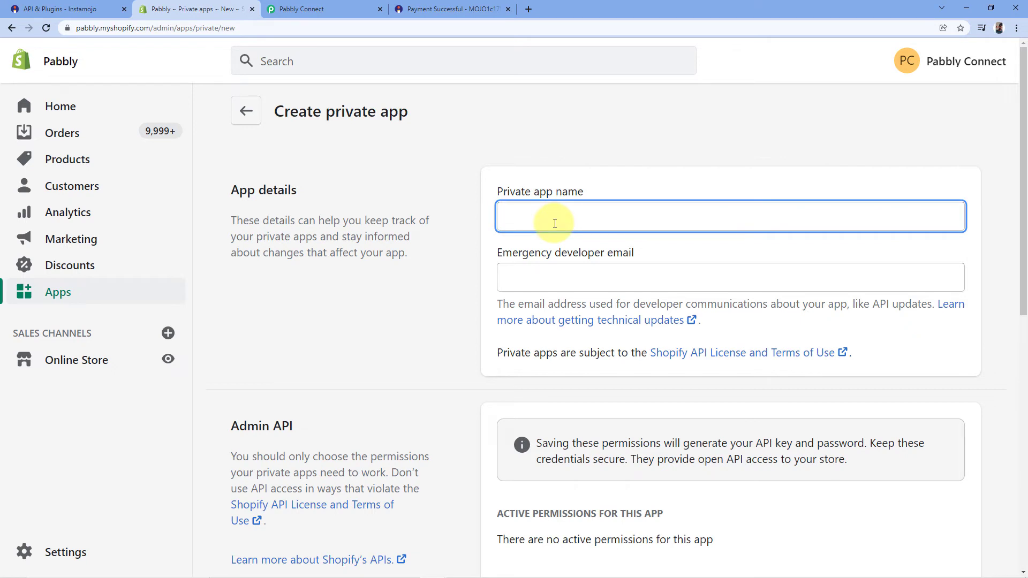
pyautogui.write('Ina')
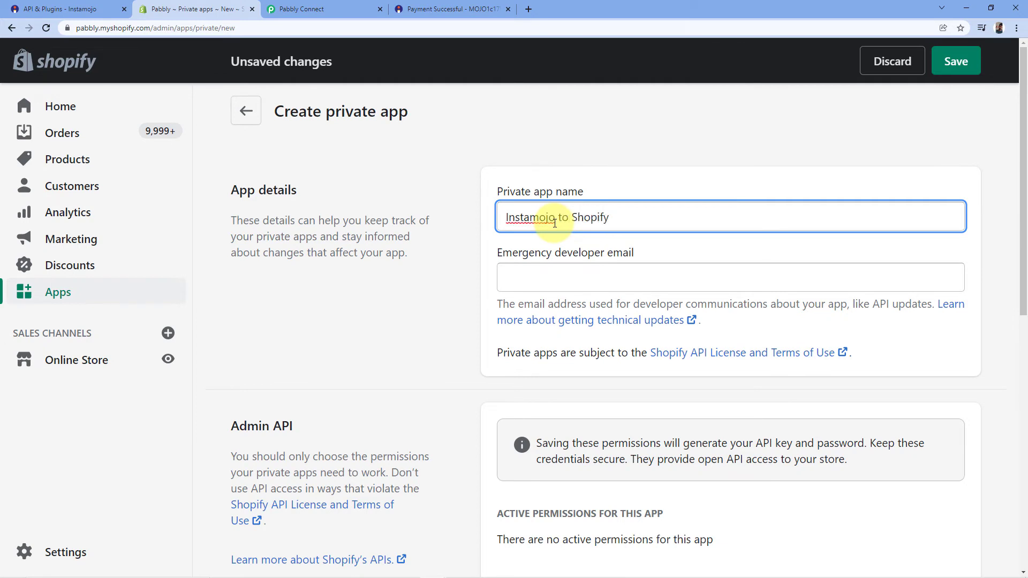
pyautogui.scroll(-2, 603, 151)
pyautogui.scroll(2, 615, 171)
# Step: Enter the emergency developer email for the private app
pyautogui.click(539, 283)
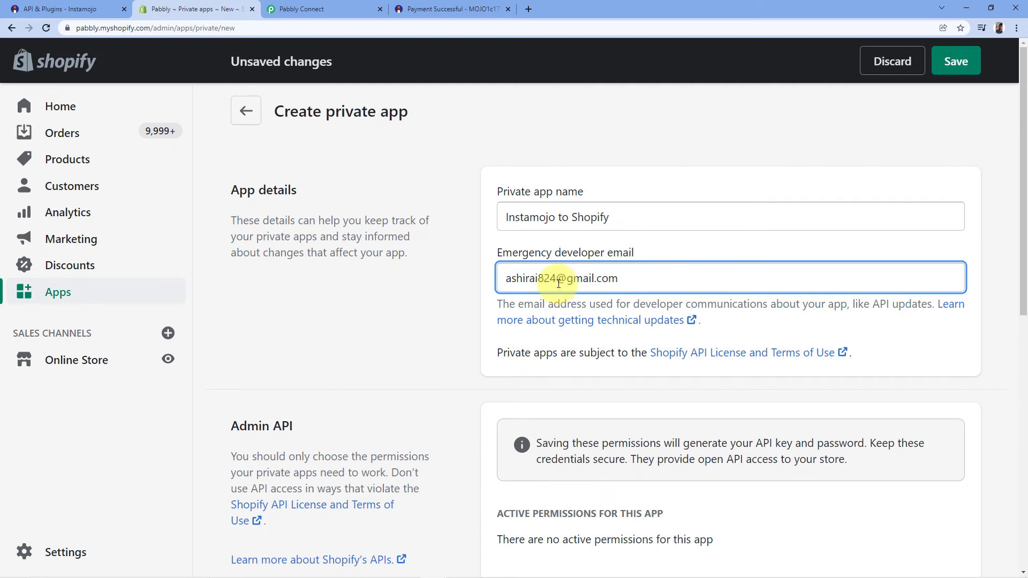
pyautogui.scroll(-2, 448, 313)
pyautogui.click(452, 241)
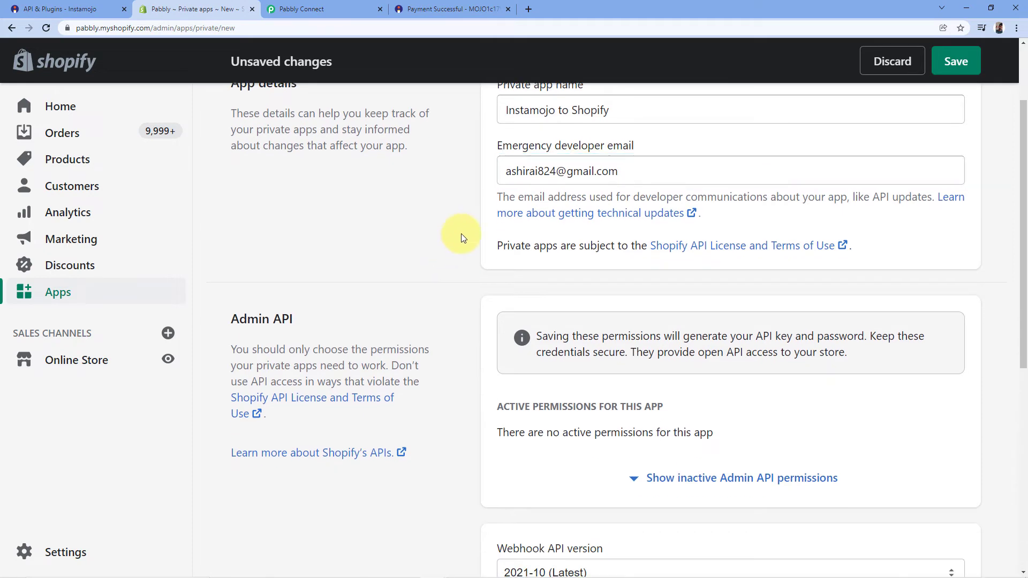
pyautogui.scroll(1, 471, 109)
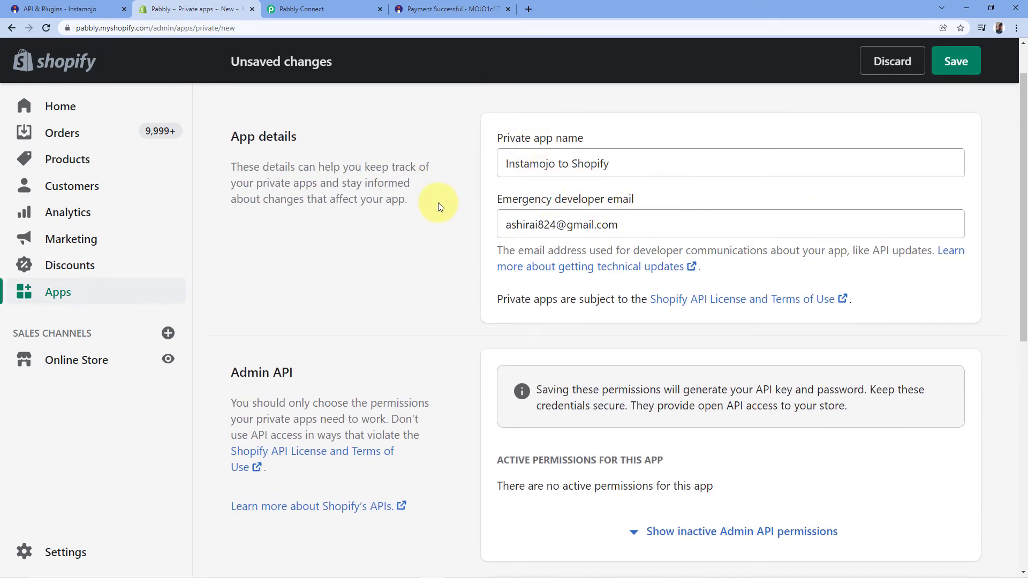
pyautogui.scroll(-4, 438, 203)
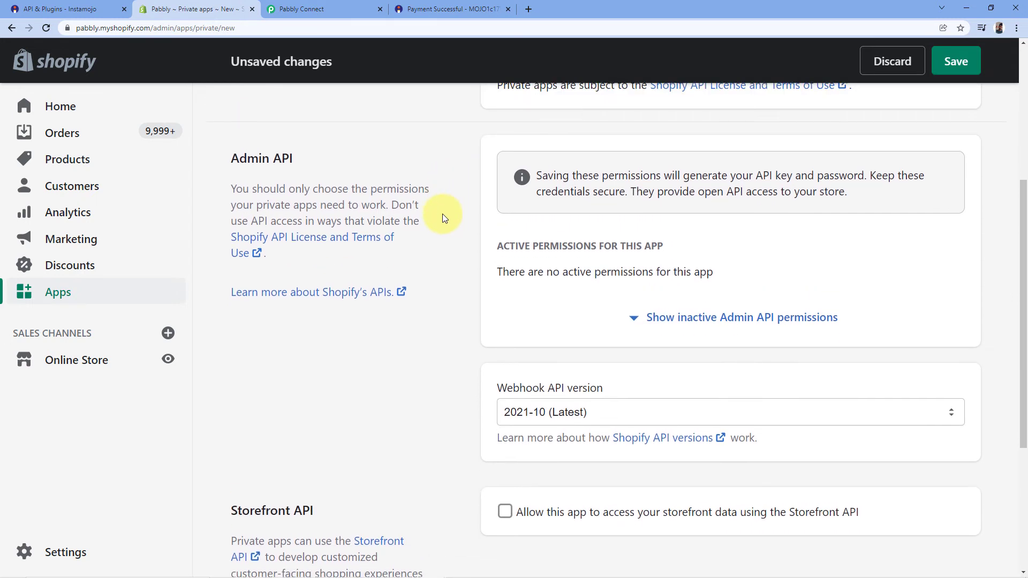
pyautogui.scroll(3, 547, 187)
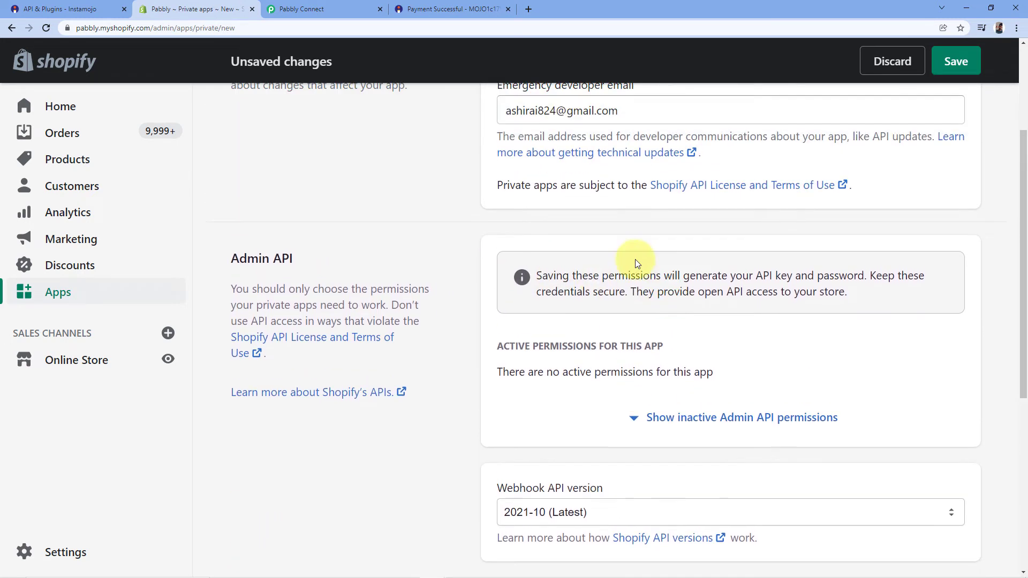
pyautogui.scroll(-1, 600, 316)
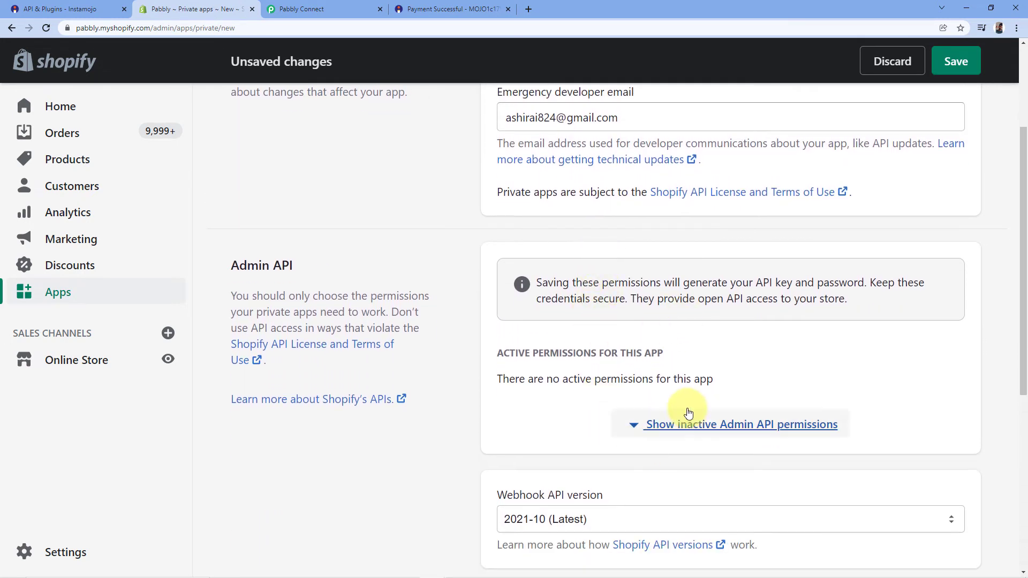
# Step: Give the private app Read and write access to Customers in the Admin API permissions
pyautogui.click(636, 428)
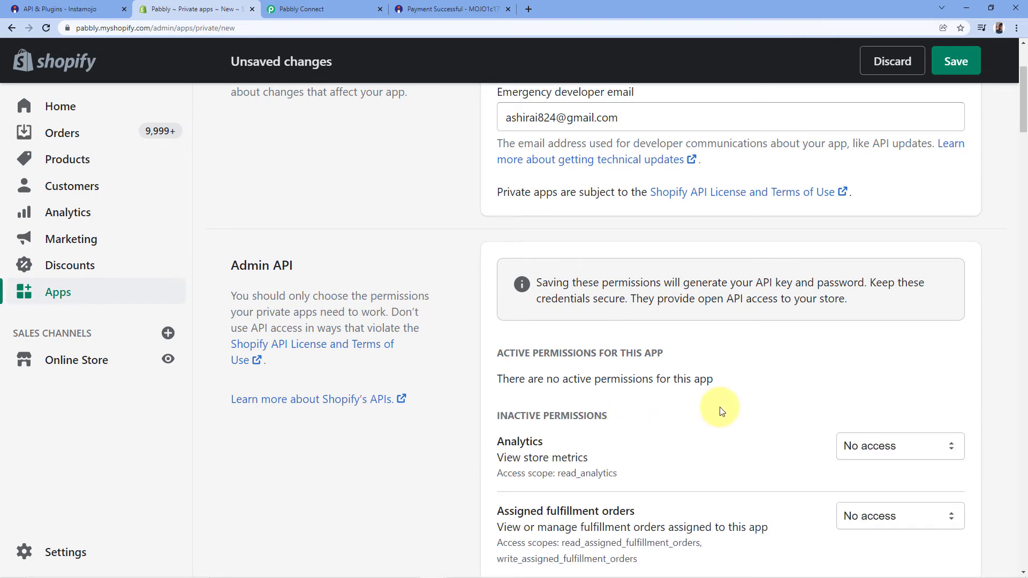
pyautogui.scroll(-1, 488, 278)
pyautogui.scroll(-1, 702, 257)
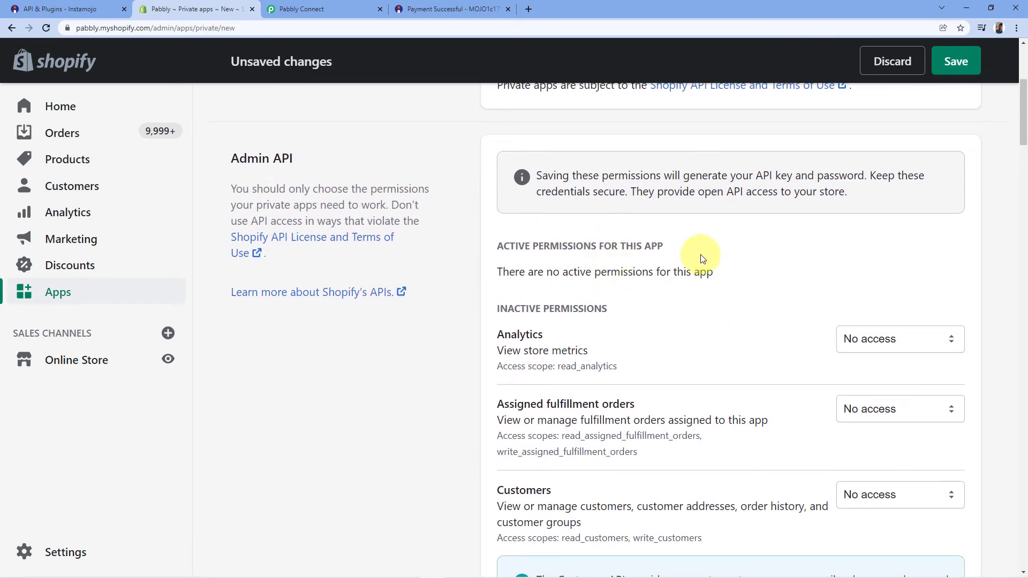
pyautogui.scroll(-3, 527, 259)
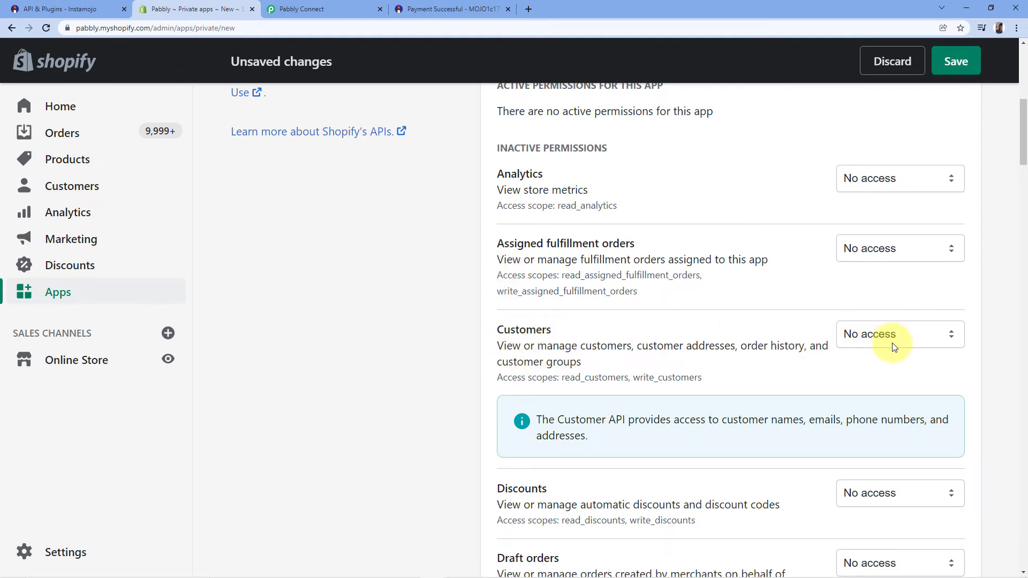
pyautogui.click(912, 341)
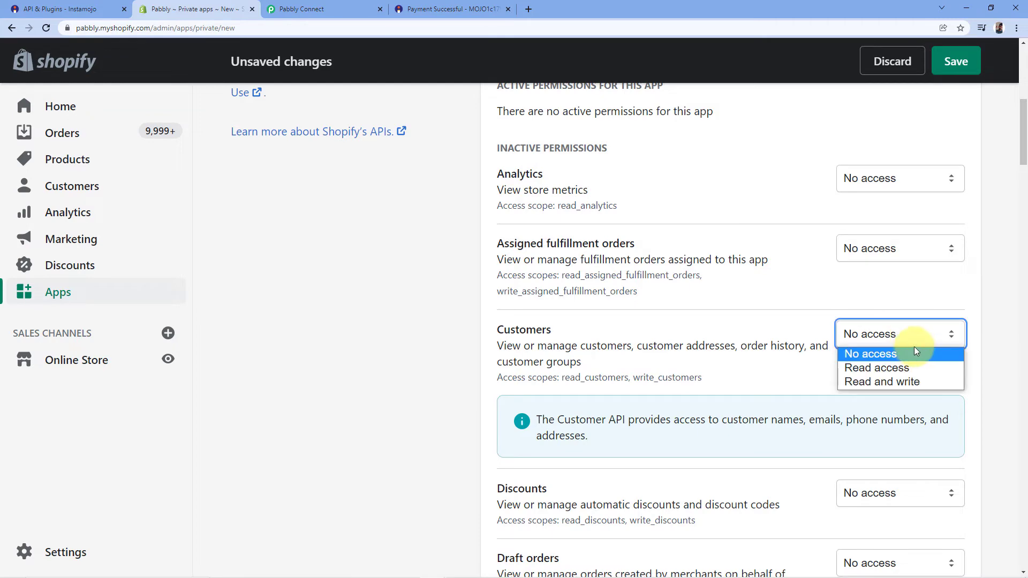
pyautogui.click(875, 381)
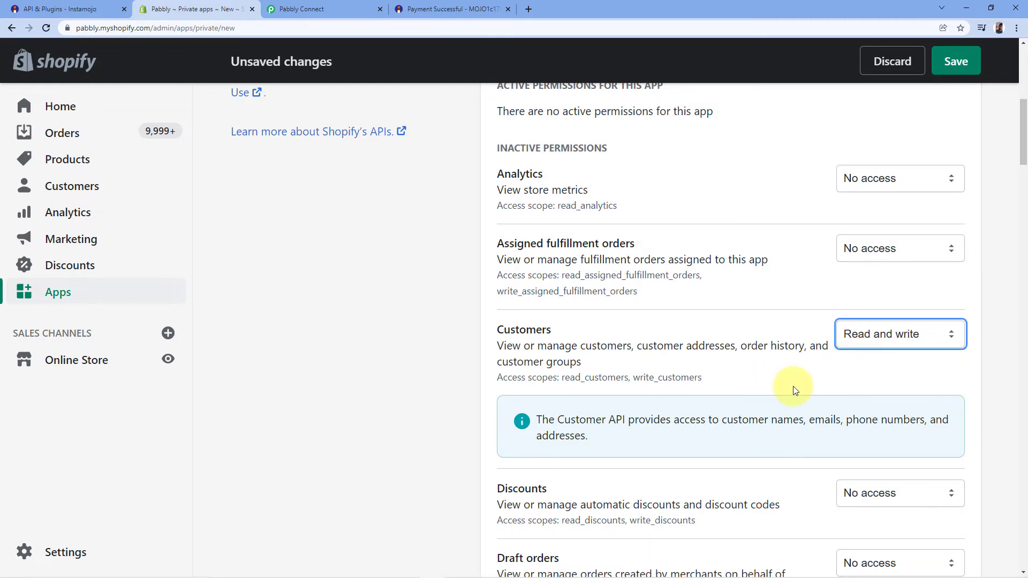
# Step: Keep the Webhook API version at 2021-10 (Latest) and save the private app
pyautogui.scroll(-6, 474, 338)
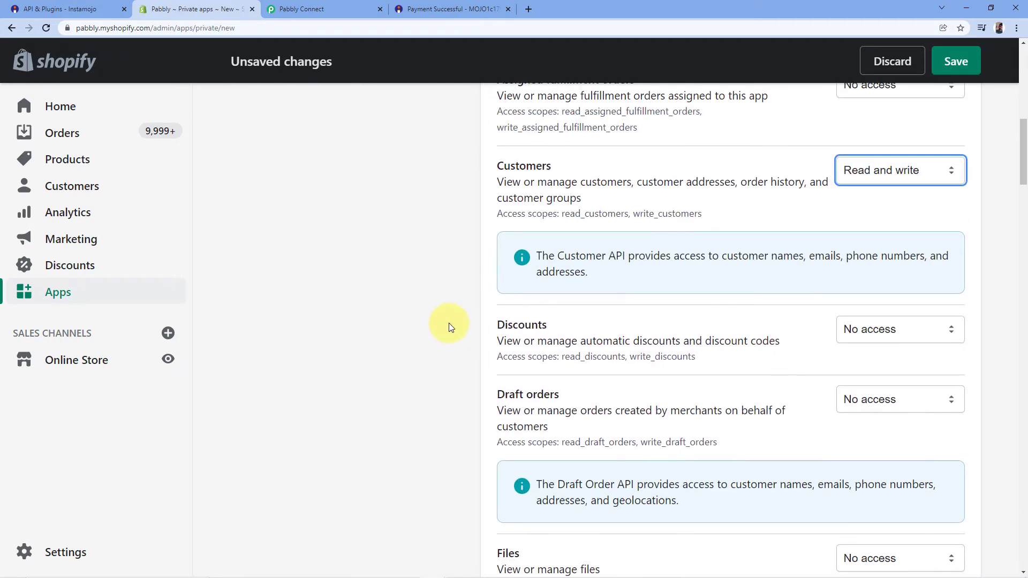
pyautogui.scroll(-5, 471, 313)
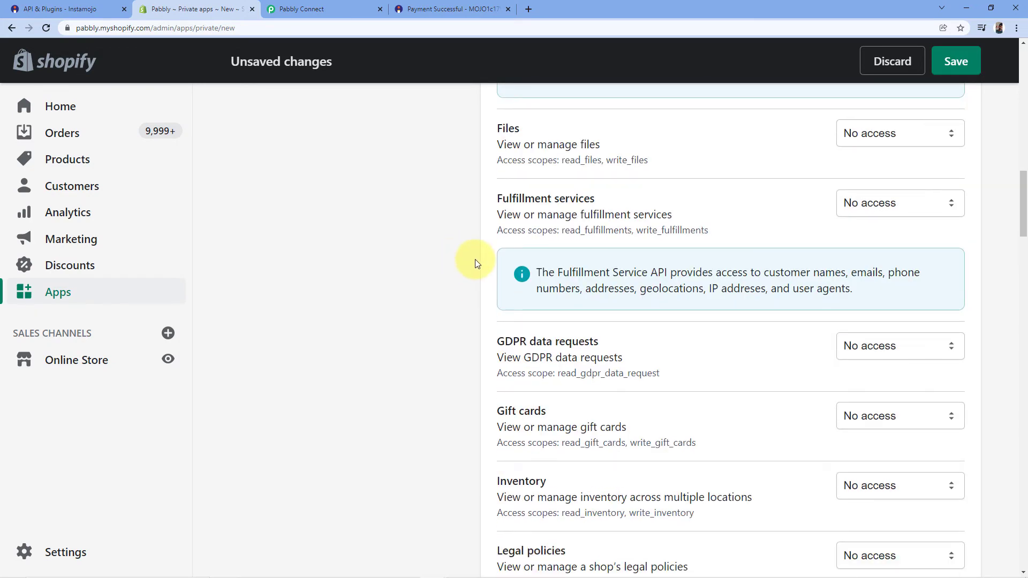
pyautogui.scroll(-2, 441, 297)
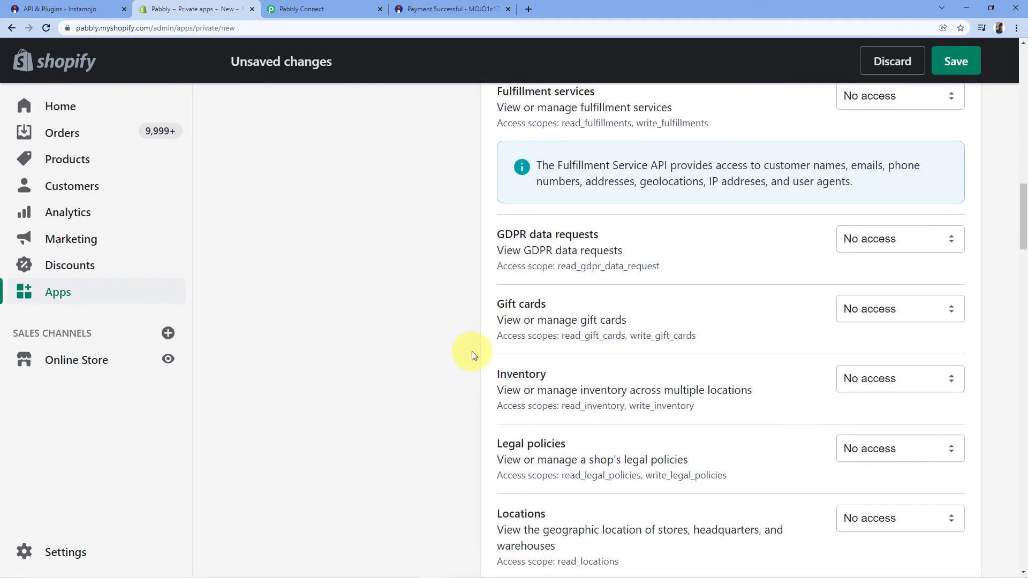
pyautogui.scroll(-7, 472, 356)
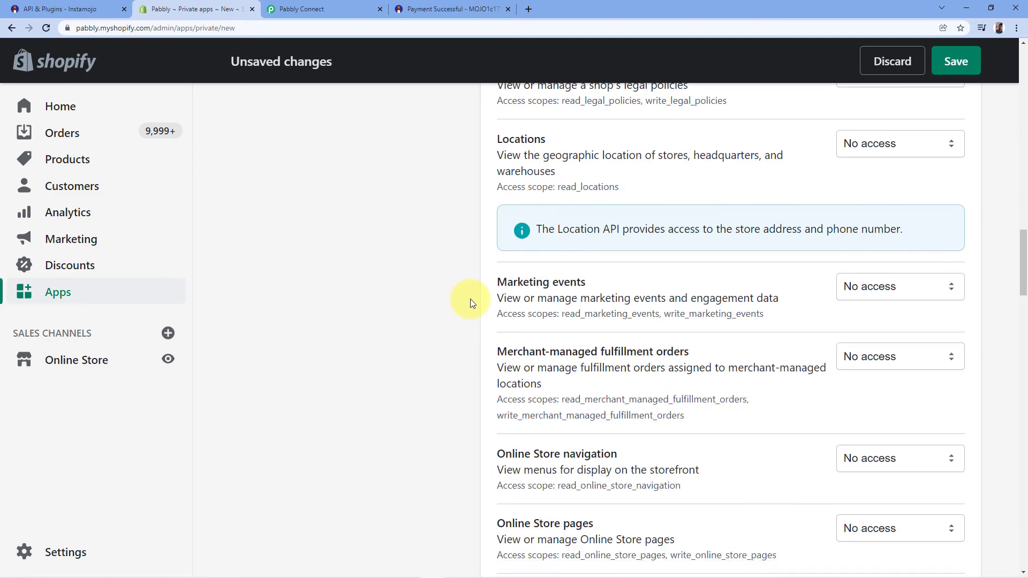
pyautogui.scroll(-15, 470, 303)
pyautogui.scroll(-20, 461, 290)
pyautogui.scroll(3, 462, 289)
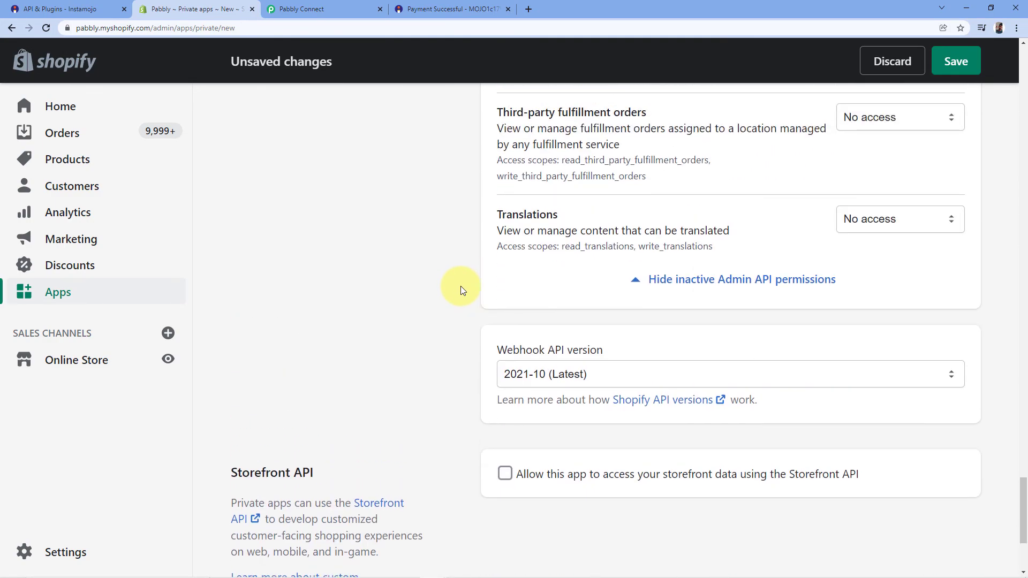
pyautogui.scroll(-1, 461, 289)
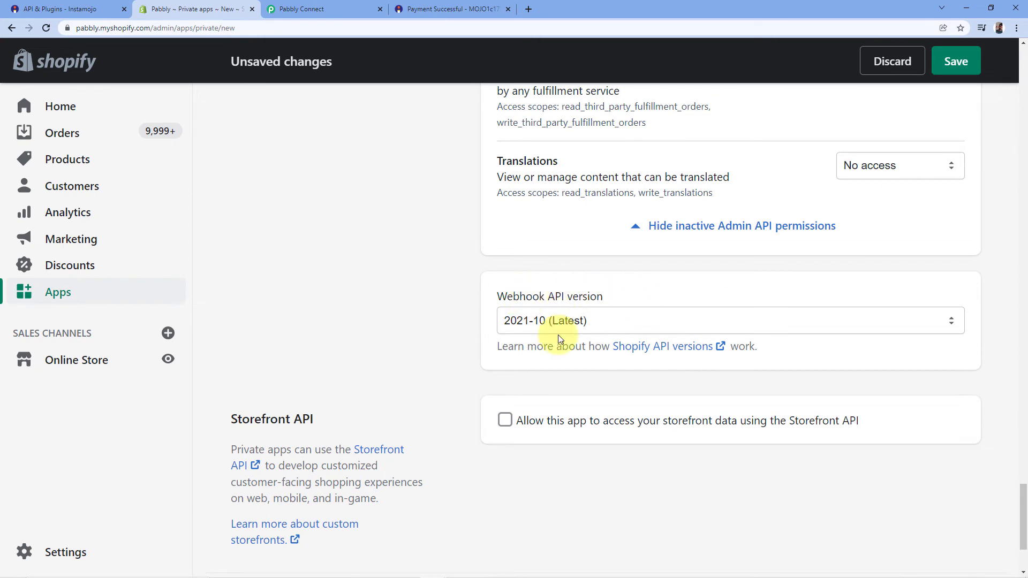
pyautogui.click(623, 324)
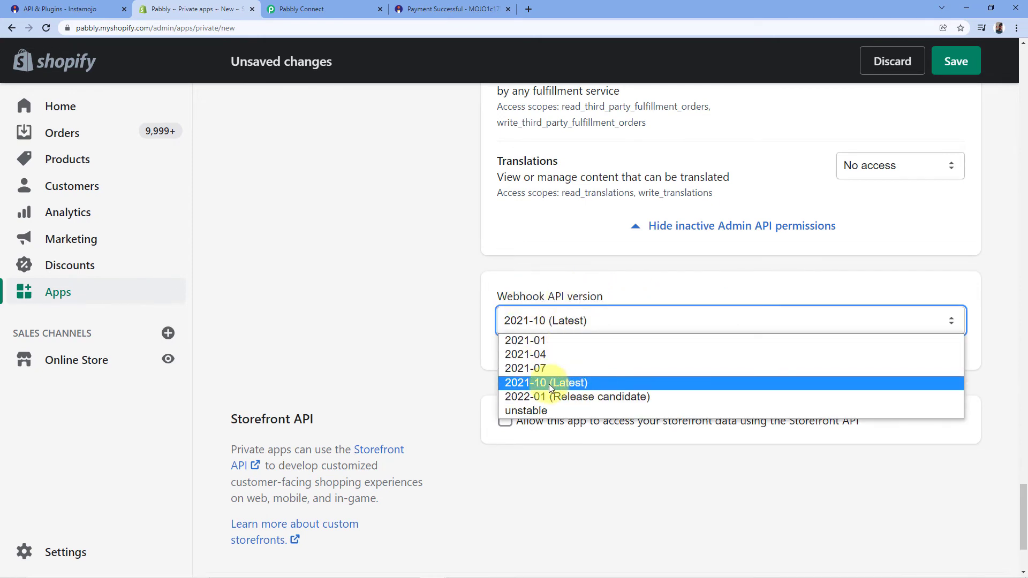
pyautogui.click(564, 382)
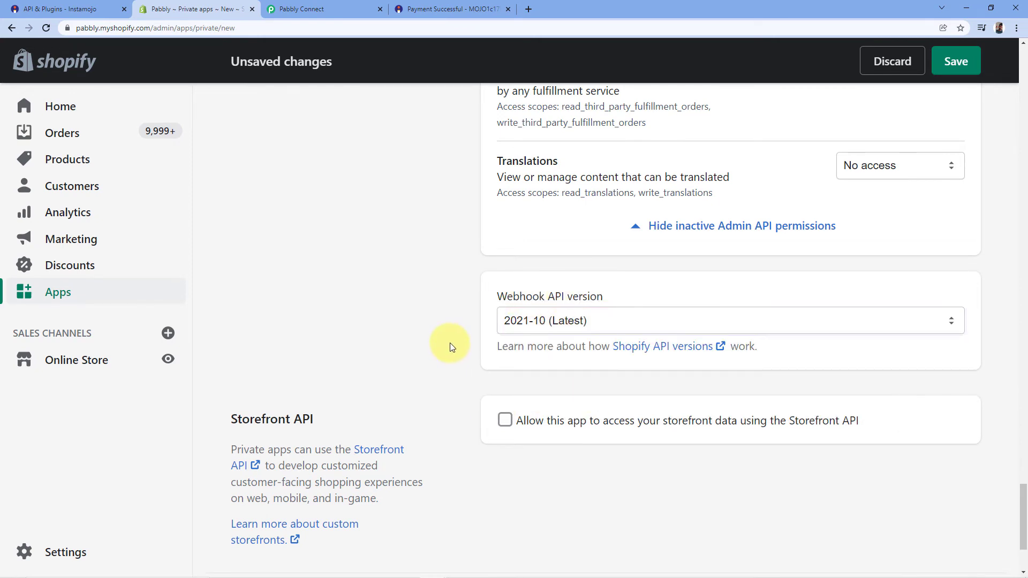
pyautogui.scroll(-3, 541, 397)
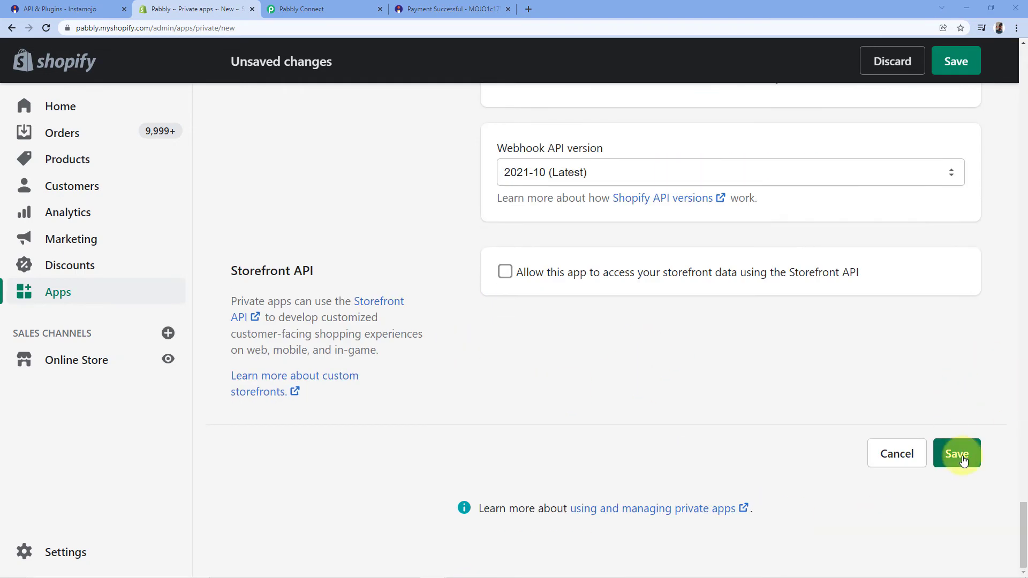
pyautogui.click(959, 454)
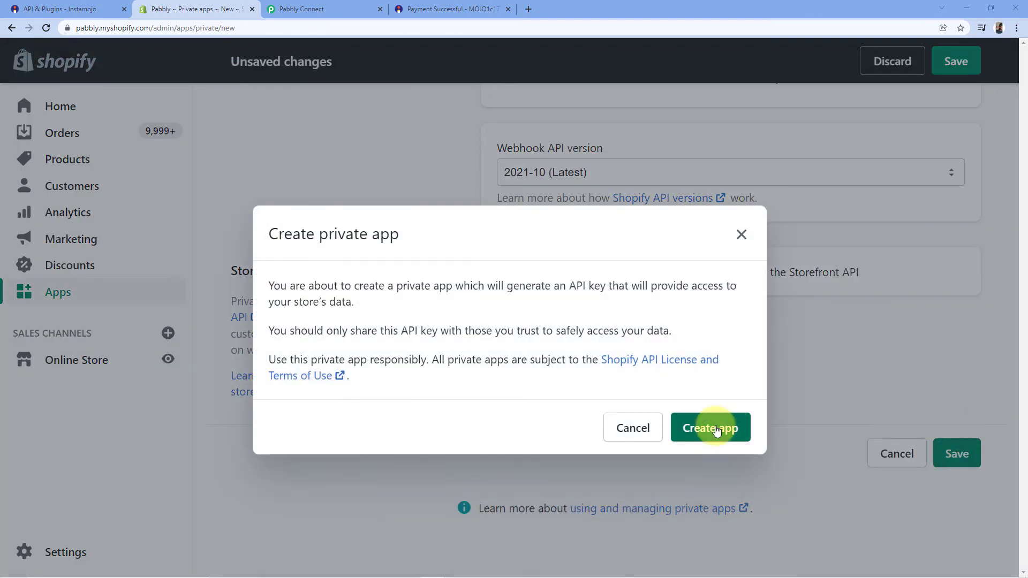
# Step: Confirm creating the Instamojo to Shopify private app and copy its Admin API password
pyautogui.click(731, 431)
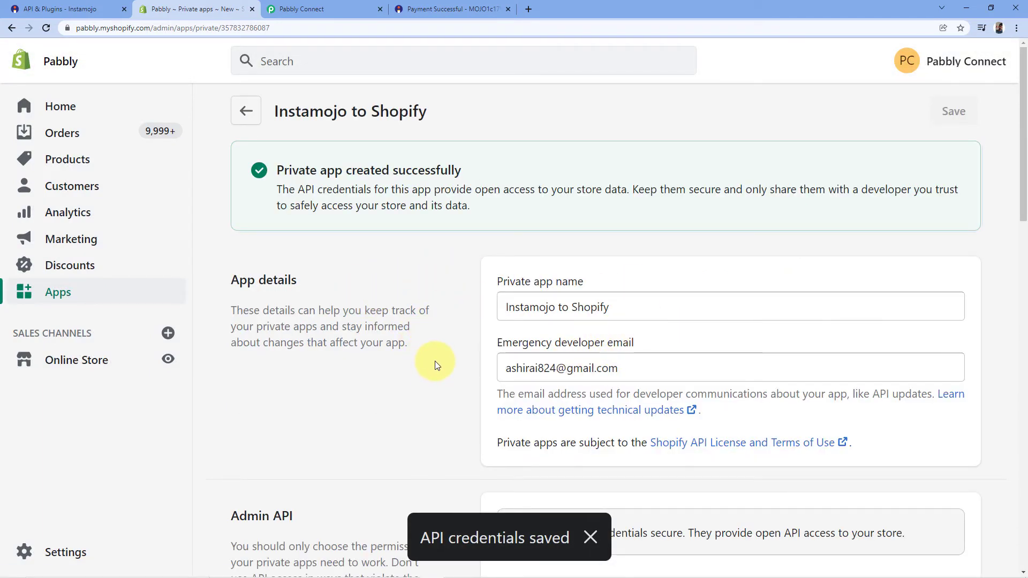
pyautogui.scroll(-7, 435, 361)
pyautogui.scroll(-1, 423, 266)
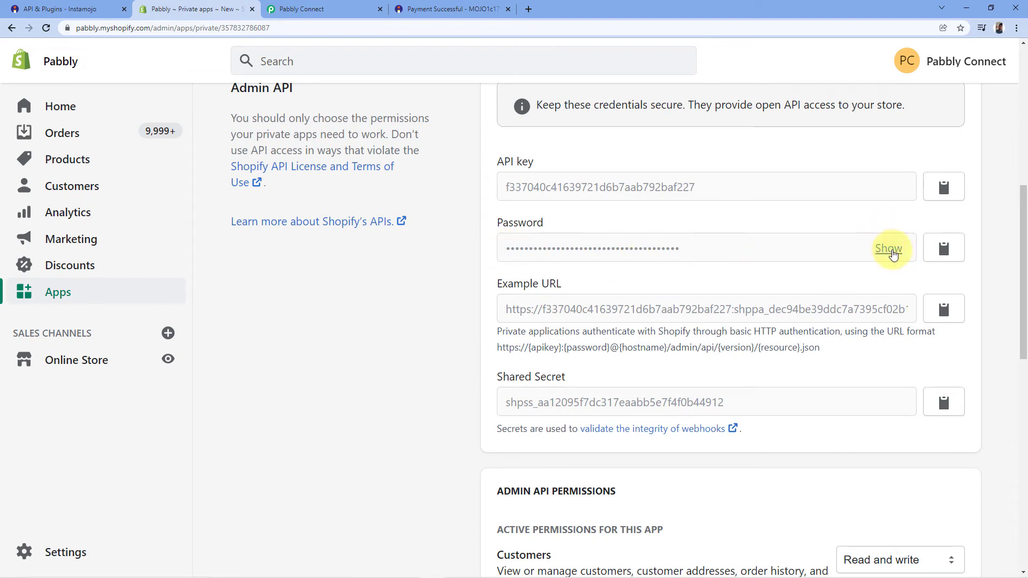
pyautogui.click(944, 247)
# Step: Paste the copied Shopify password into the Shopify #2 connection's Private App Password field
pyautogui.click(321, 9)
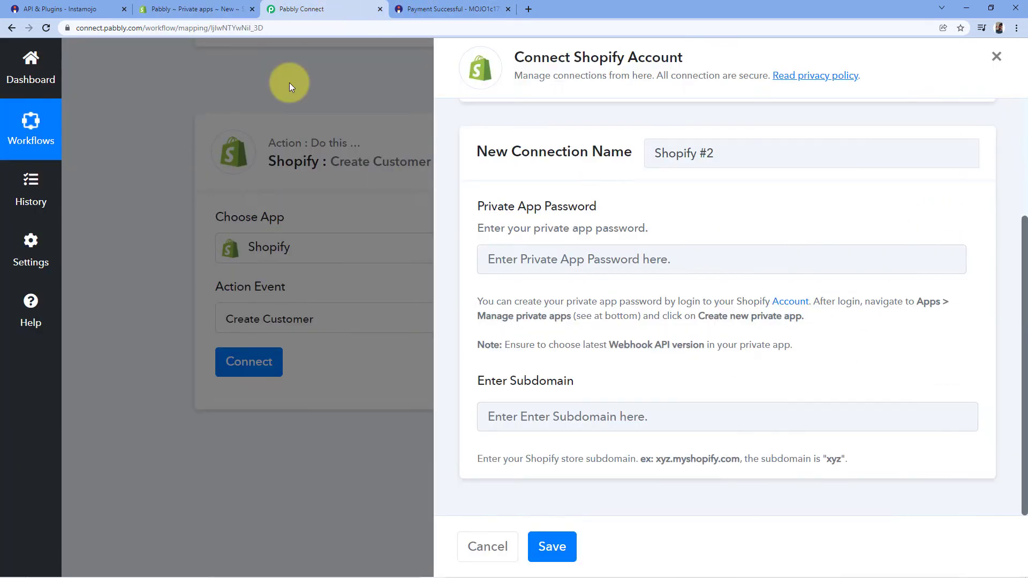
pyautogui.click(518, 260)
pyautogui.rightClick(519, 260)
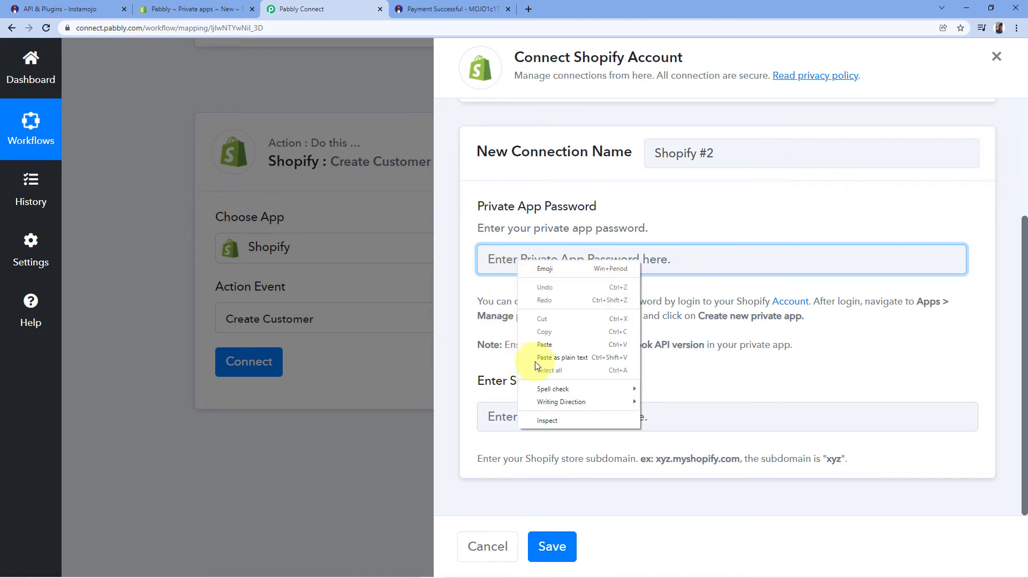
pyautogui.click(553, 347)
pyautogui.click(552, 362)
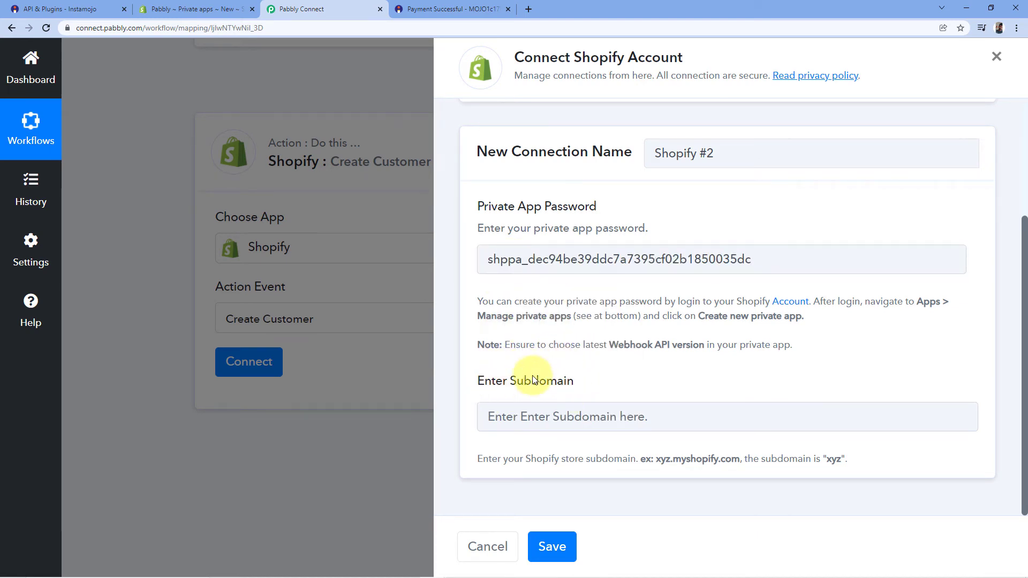
# Step: Copy the store subdomain 'pabbly' from the Shopify admin page's web address
pyautogui.click(202, 8)
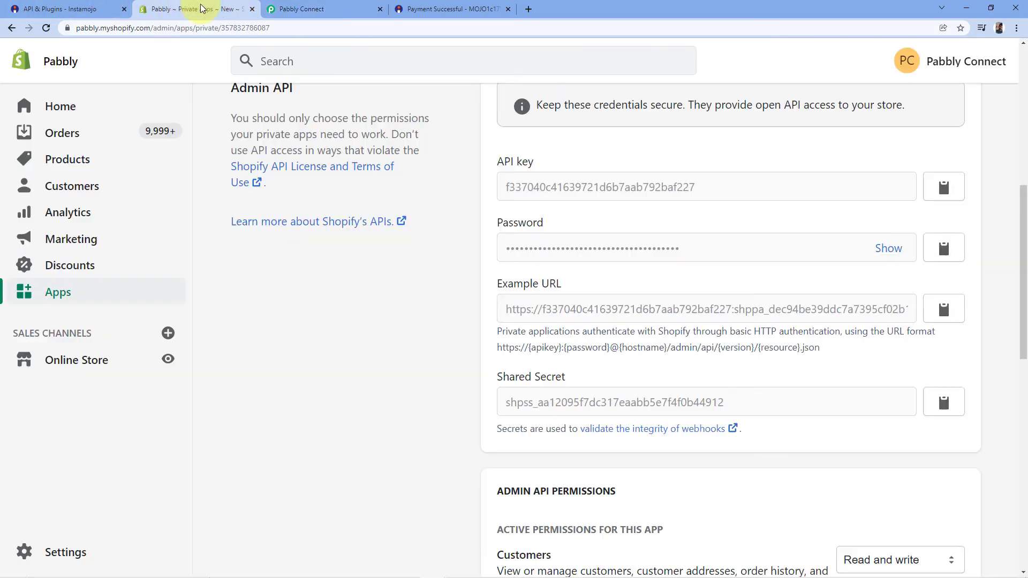
pyautogui.click(112, 27)
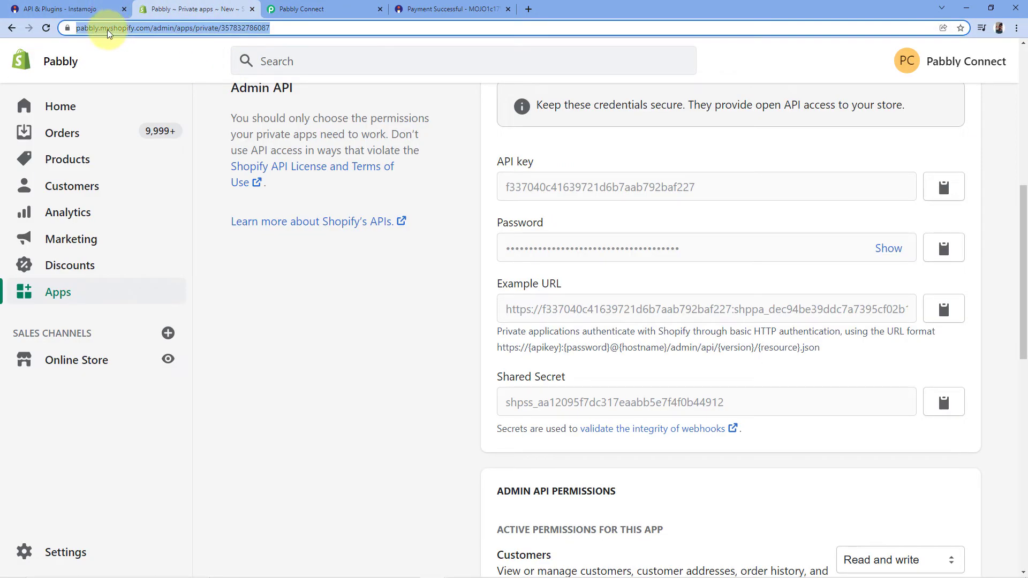
pyautogui.click(118, 32)
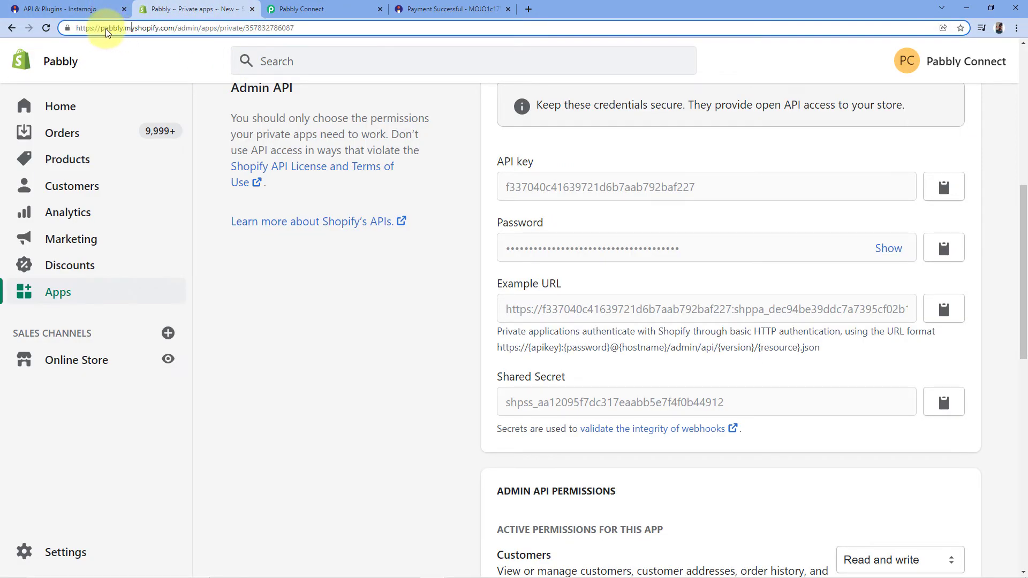
pyautogui.rightClick(114, 31)
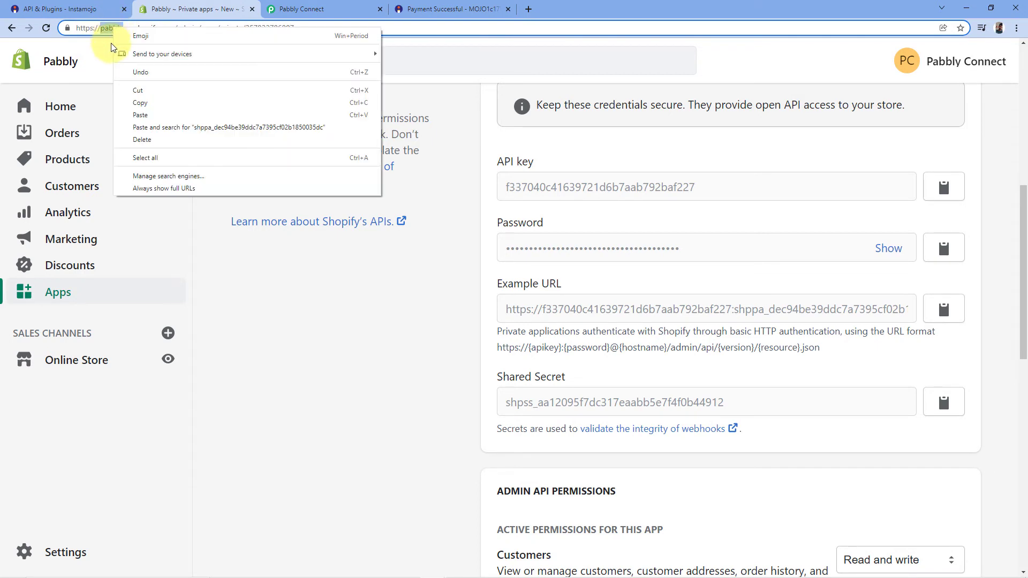
pyautogui.click(140, 108)
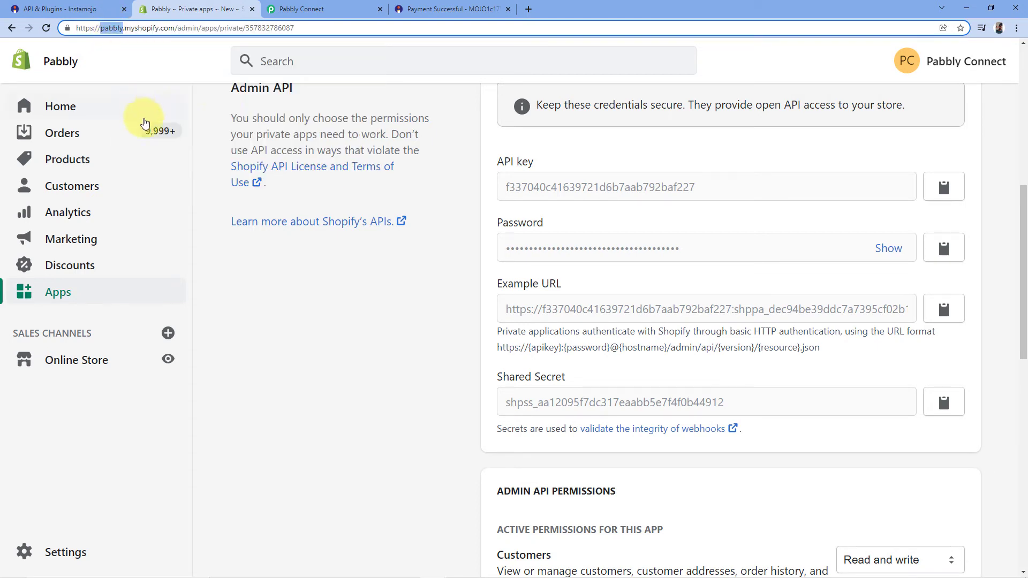
pyautogui.click(195, 64)
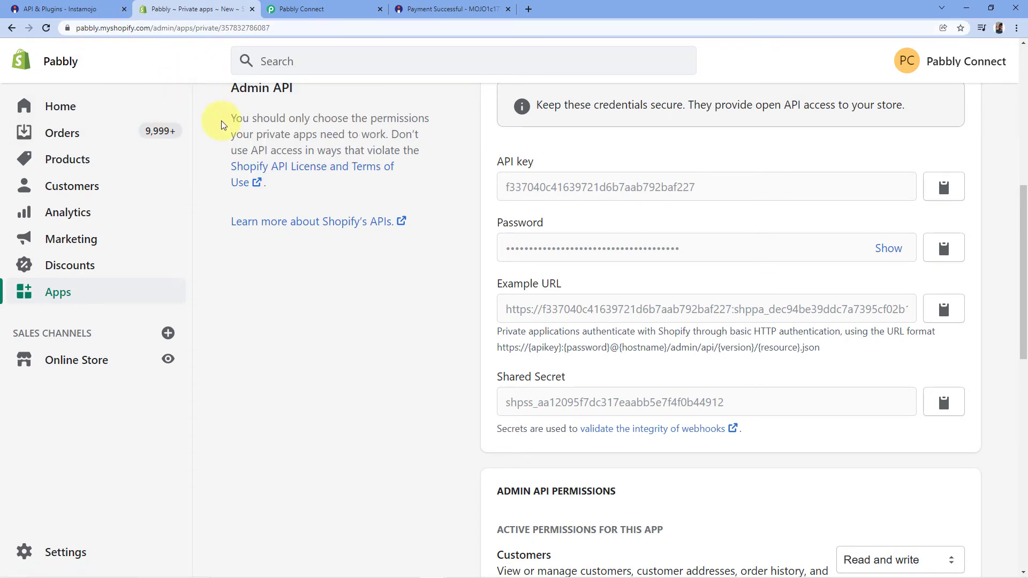
pyautogui.click(314, 6)
# Step: Paste 'pabbly' as the Shopify subdomain and save the Shopify #2 connection
pyautogui.rightClick(512, 416)
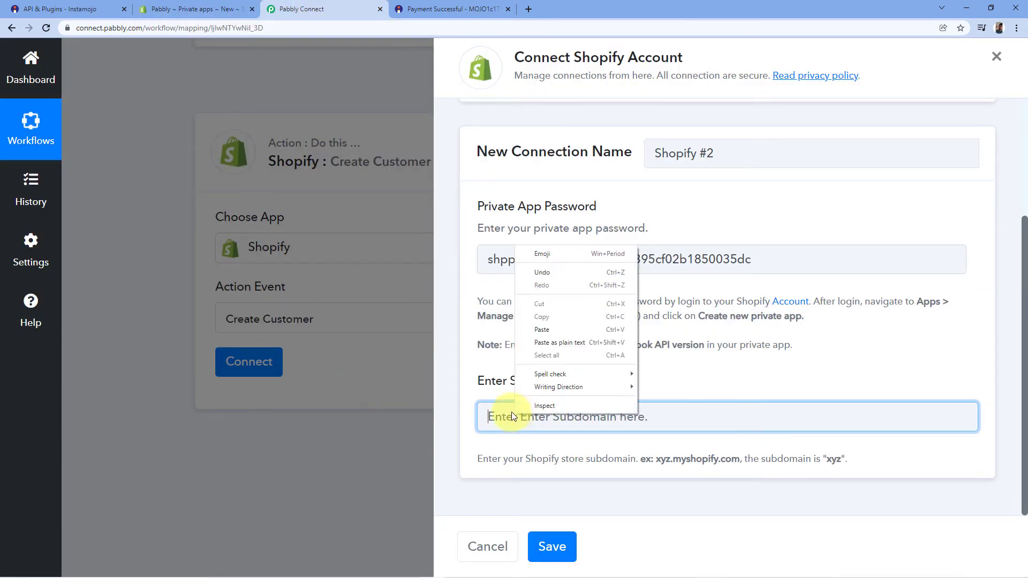
pyautogui.click(548, 328)
pyautogui.click(549, 388)
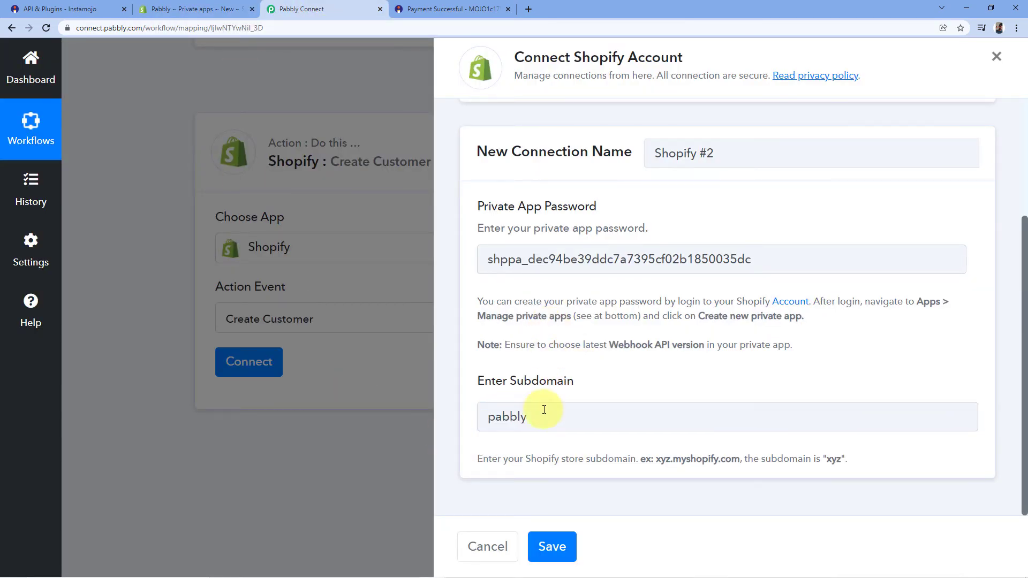
pyautogui.click(569, 550)
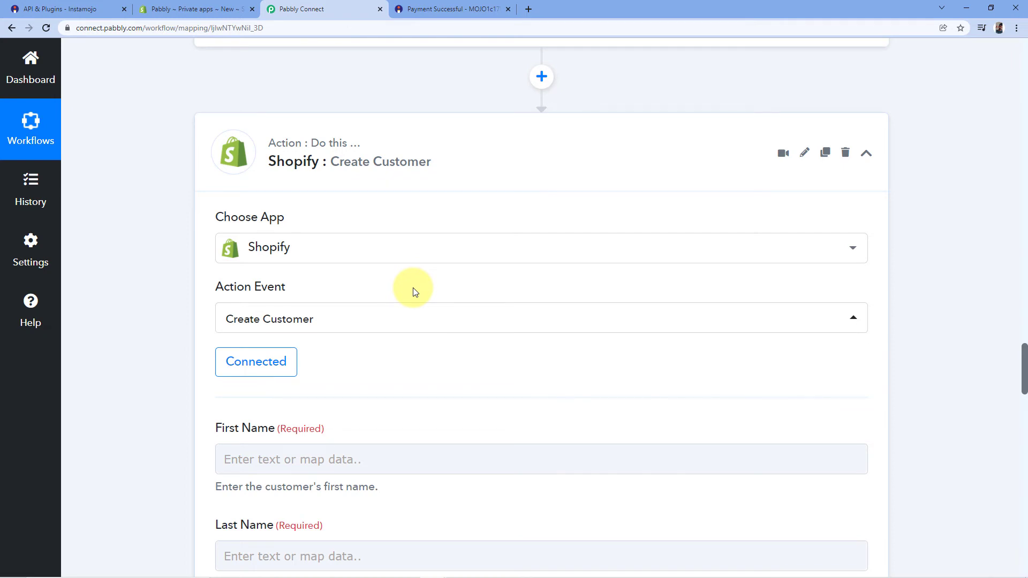
pyautogui.scroll(-4, 202, 268)
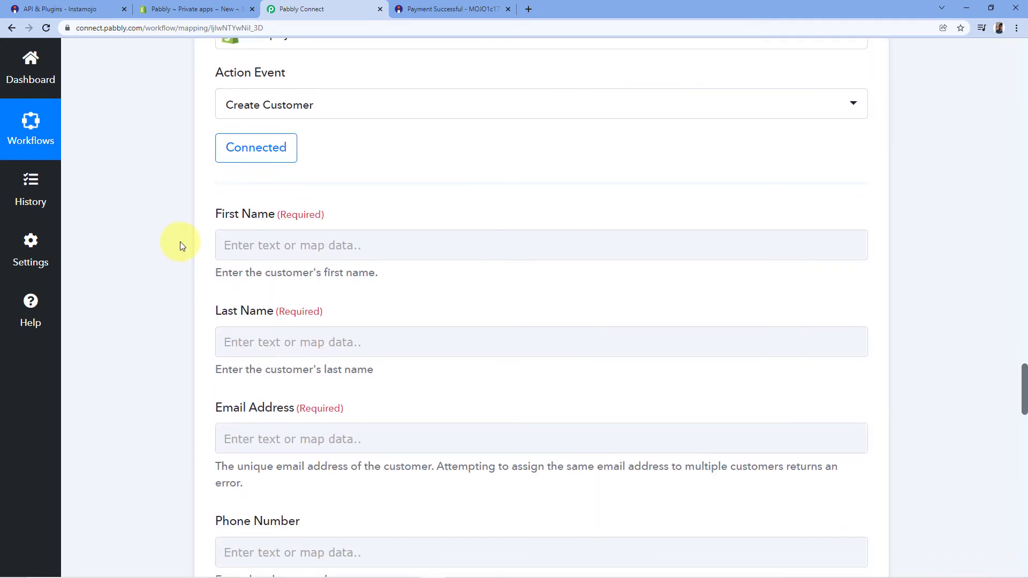
pyautogui.scroll(-1, 177, 235)
pyautogui.scroll(-2, 160, 195)
pyautogui.scroll(3, 161, 246)
pyautogui.scroll(-1, 182, 222)
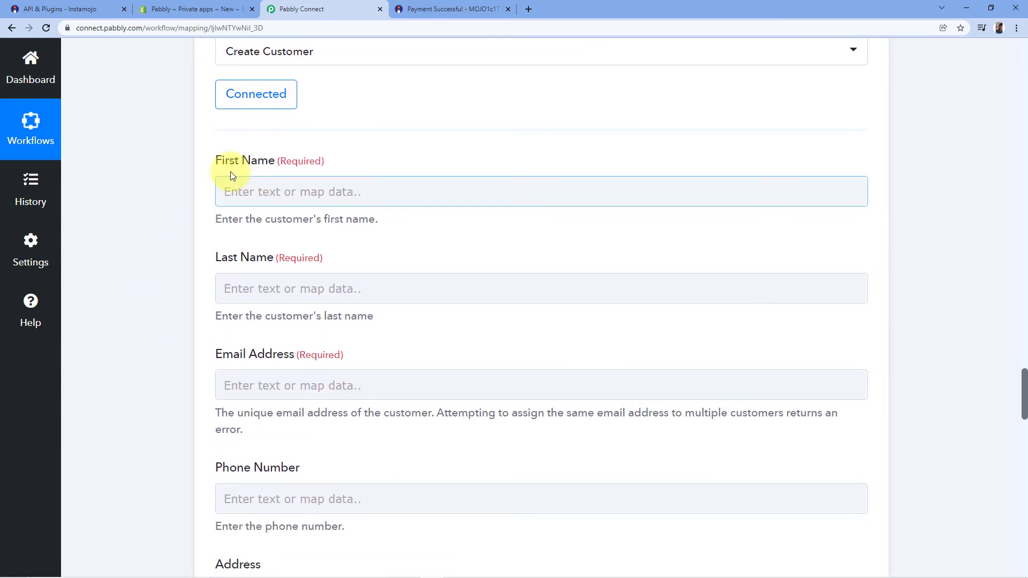
pyautogui.scroll(-5, 188, 291)
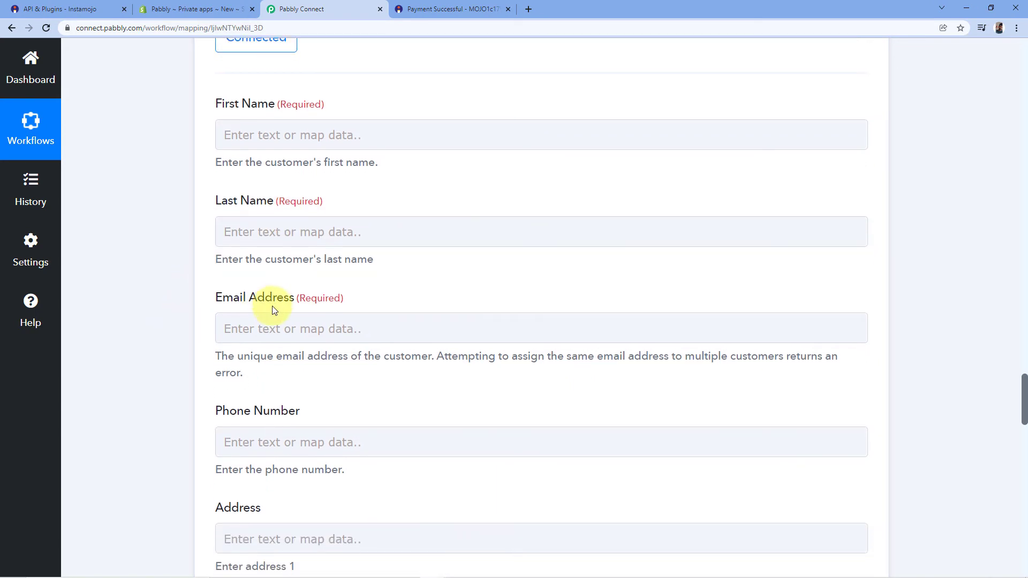
pyautogui.scroll(-15, 197, 306)
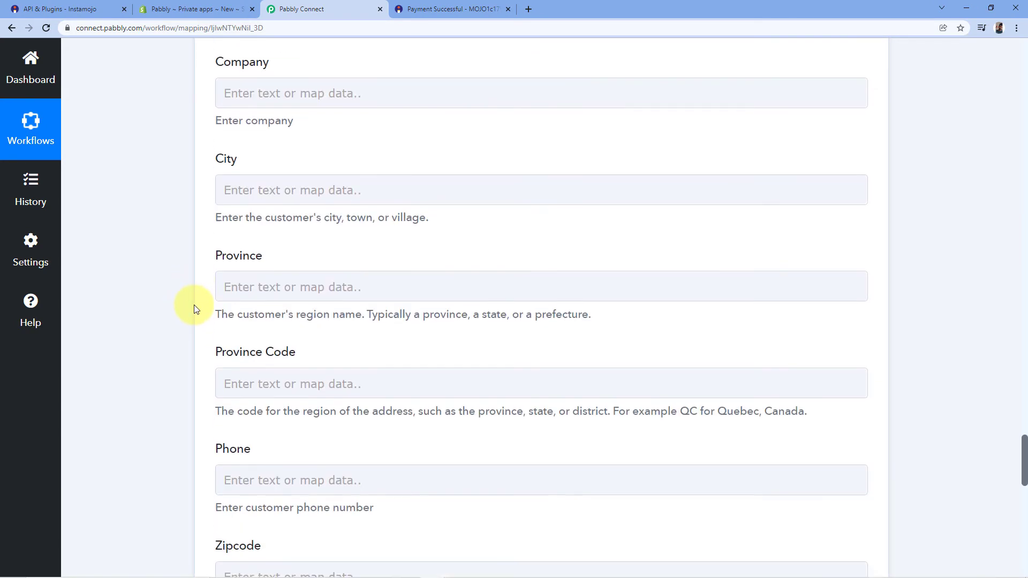
pyautogui.scroll(20, 194, 304)
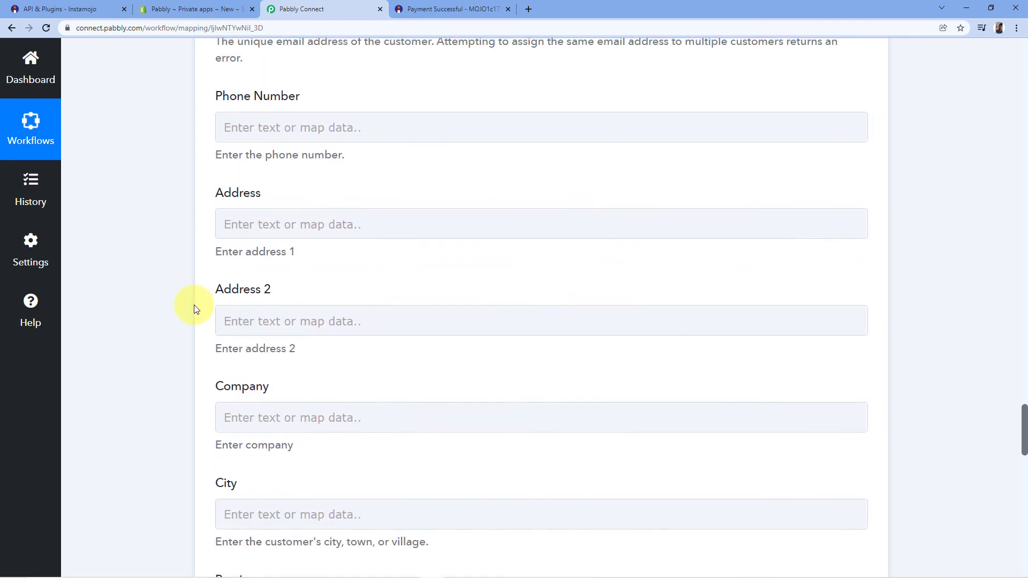
pyautogui.scroll(3, 489, 285)
pyautogui.scroll(-3, 442, 289)
pyautogui.scroll(-2, 344, 287)
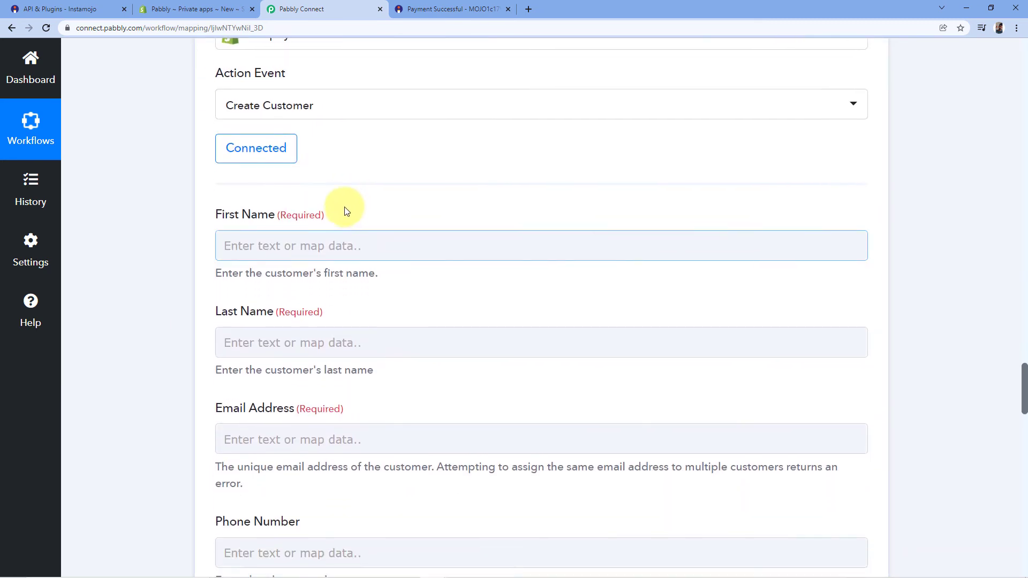
pyautogui.click(274, 233)
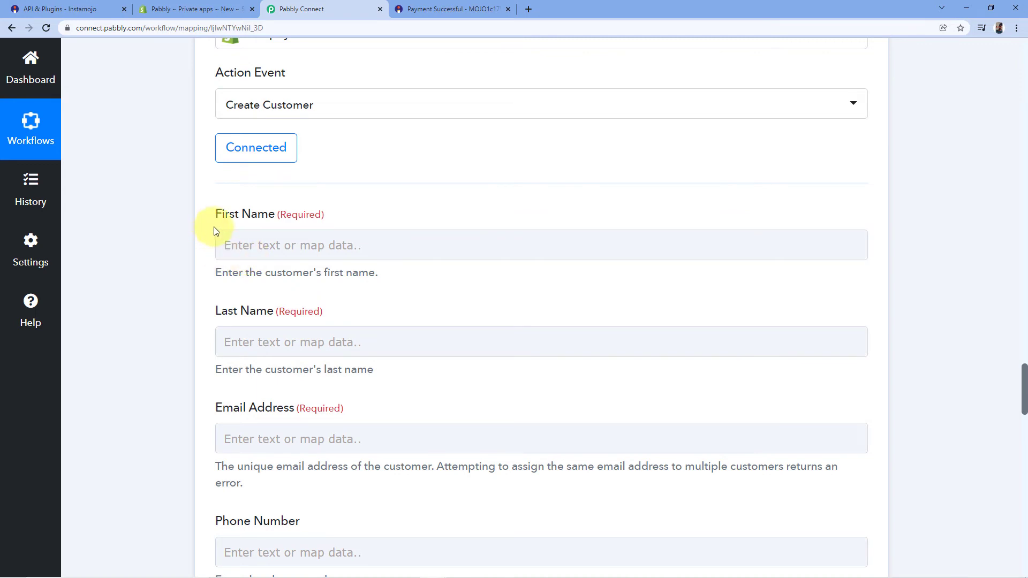
pyautogui.scroll(15, 515, 178)
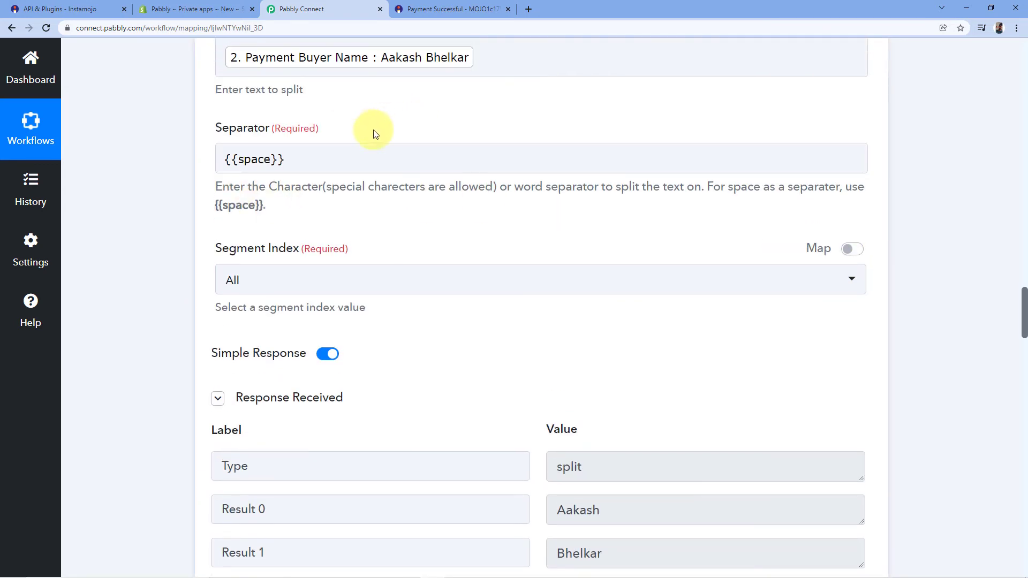
pyautogui.scroll(-4, 452, 220)
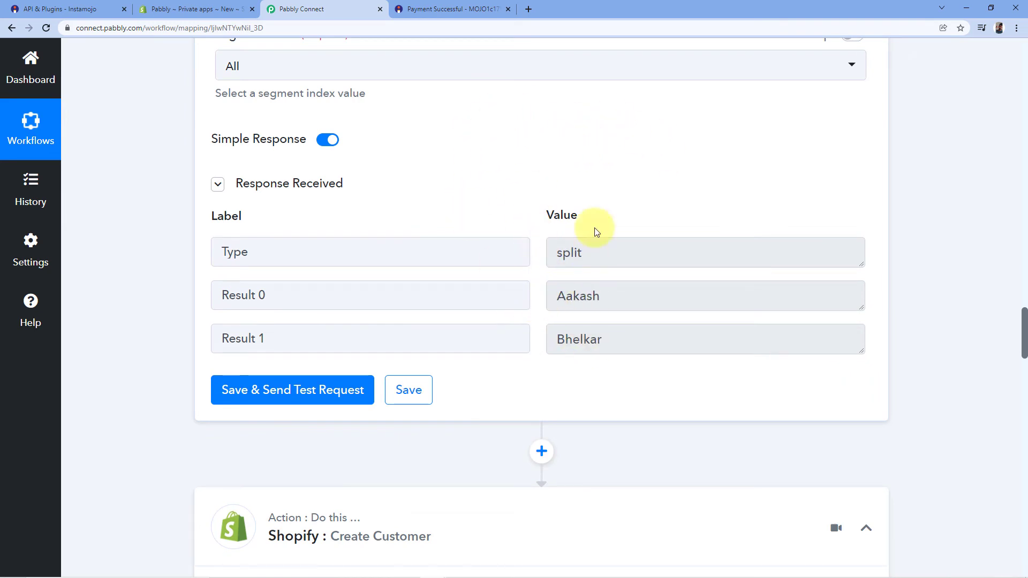
pyautogui.scroll(-5, 588, 252)
pyautogui.scroll(-5, 524, 224)
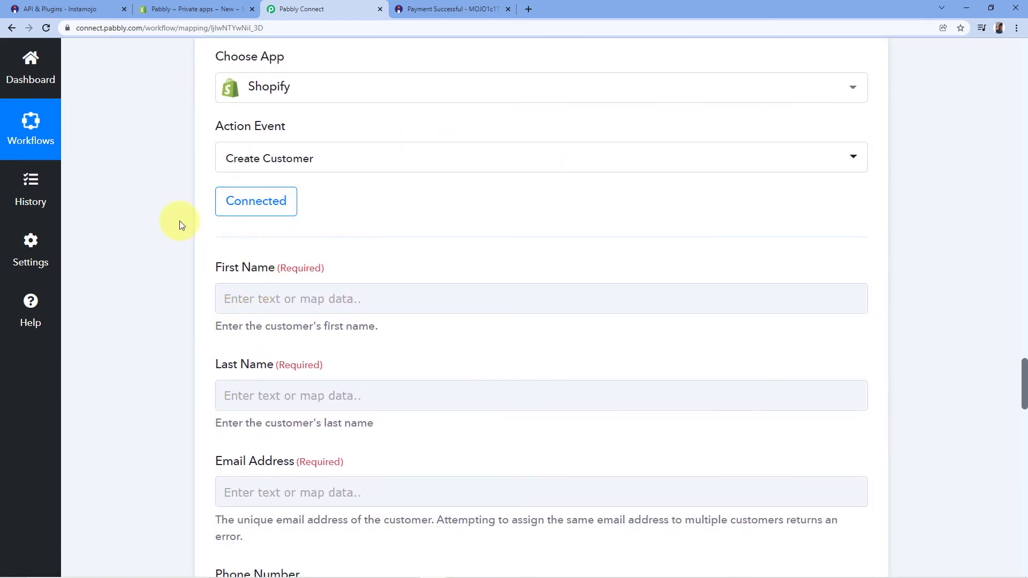
pyautogui.scroll(-2, 180, 225)
# Step: Map Split Text Result 0 into First Name and Result 1 into Last Name
pyautogui.click(264, 197)
pyautogui.click(250, 188)
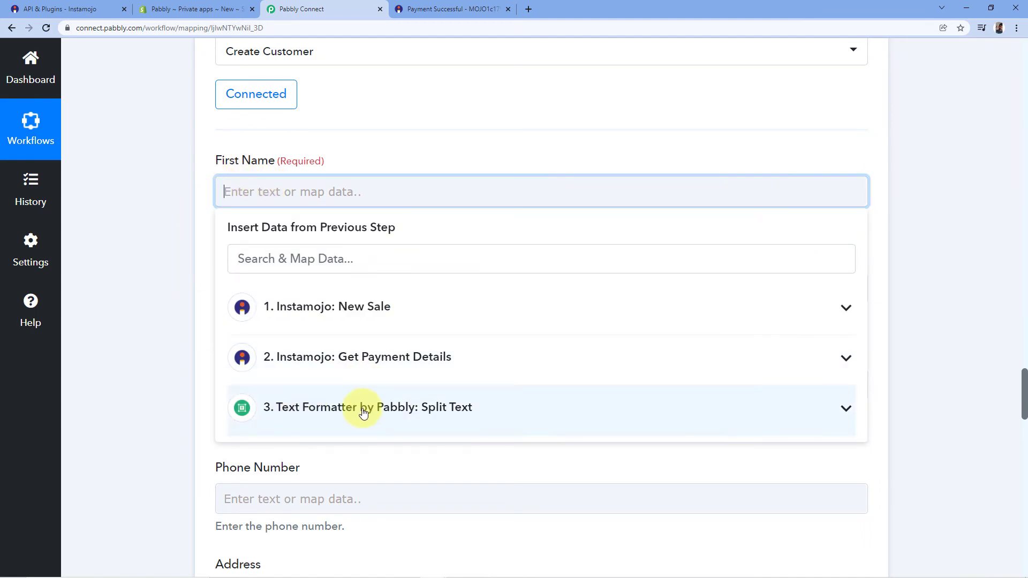
pyautogui.click(426, 408)
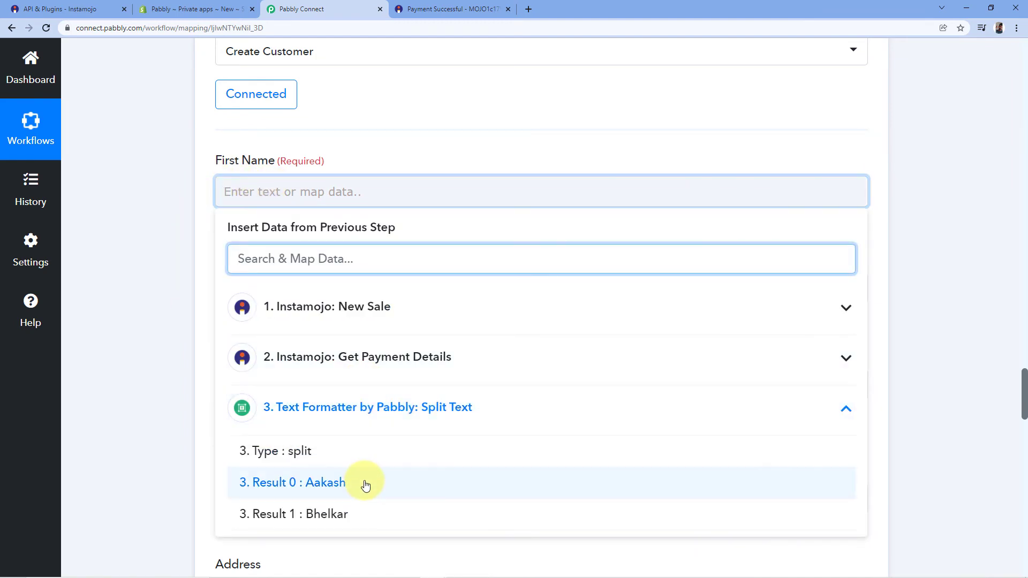
pyautogui.click(321, 485)
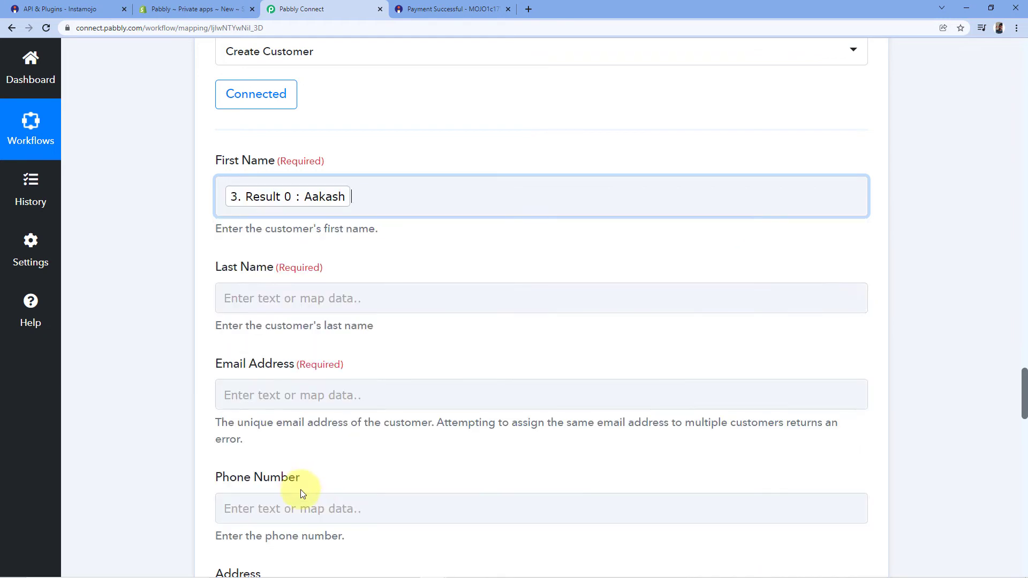
pyautogui.click(185, 226)
pyautogui.scroll(-2, 160, 265)
pyautogui.click(267, 196)
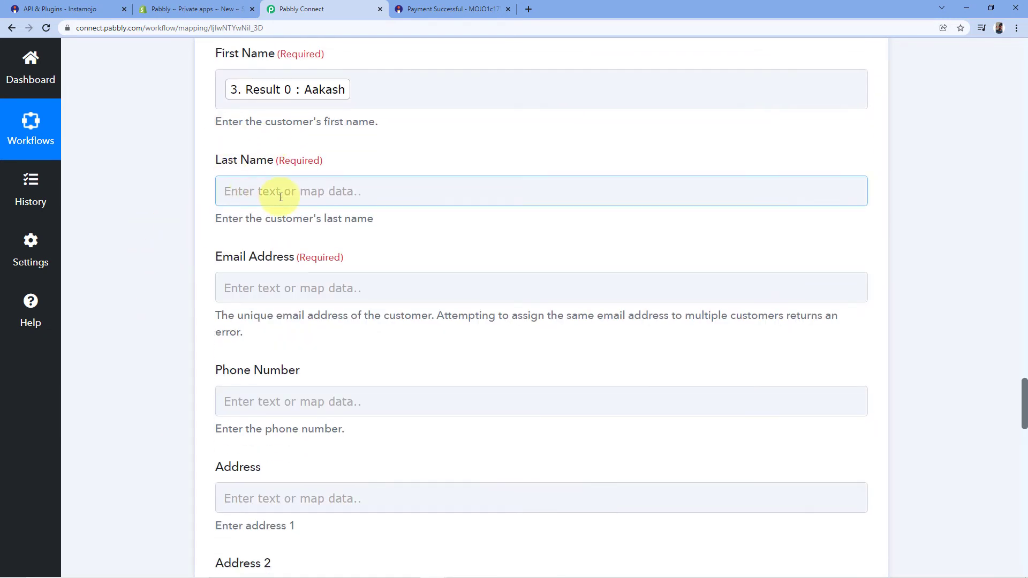
pyautogui.click(259, 195)
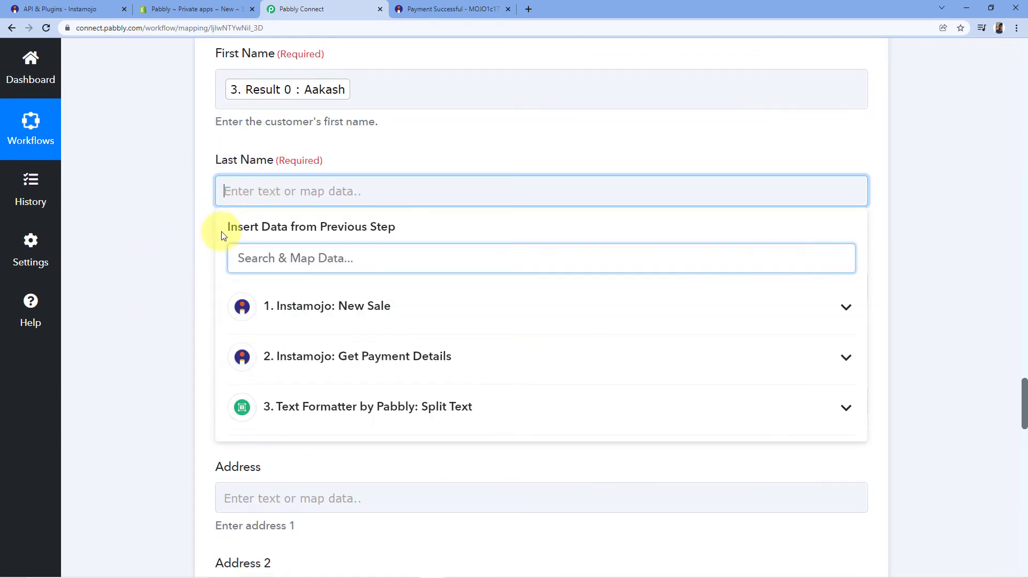
pyautogui.click(323, 413)
pyautogui.click(325, 511)
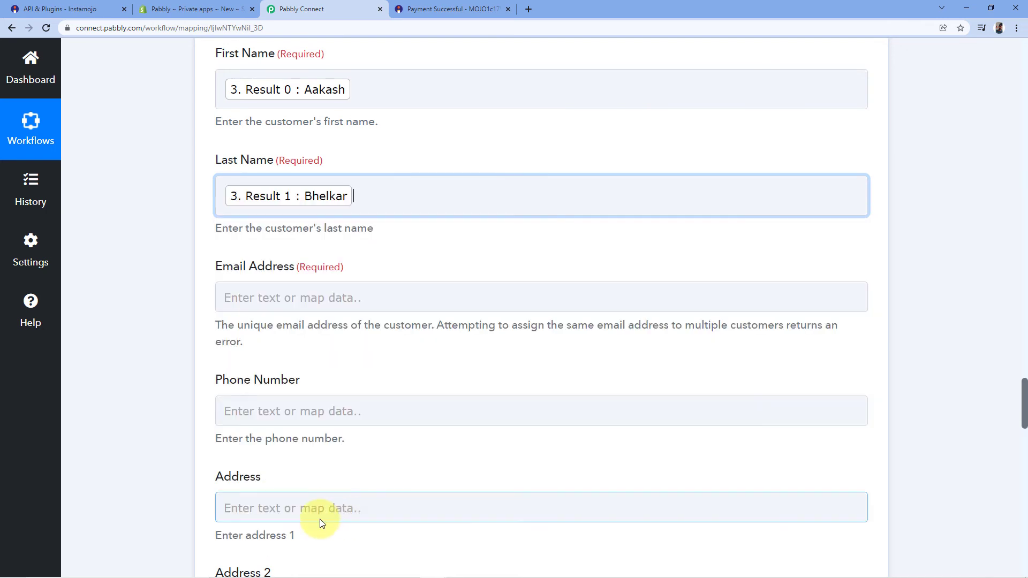
pyautogui.click(207, 169)
pyautogui.scroll(-1, 207, 169)
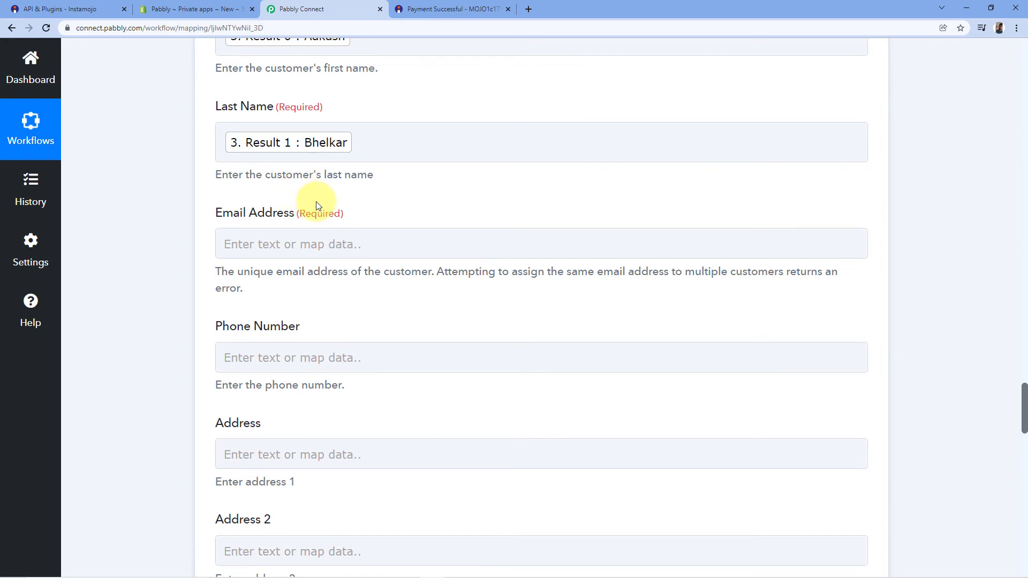
# Step: Map the Instamojo Payment Buyer Email into the Email Address field
pyautogui.click(240, 240)
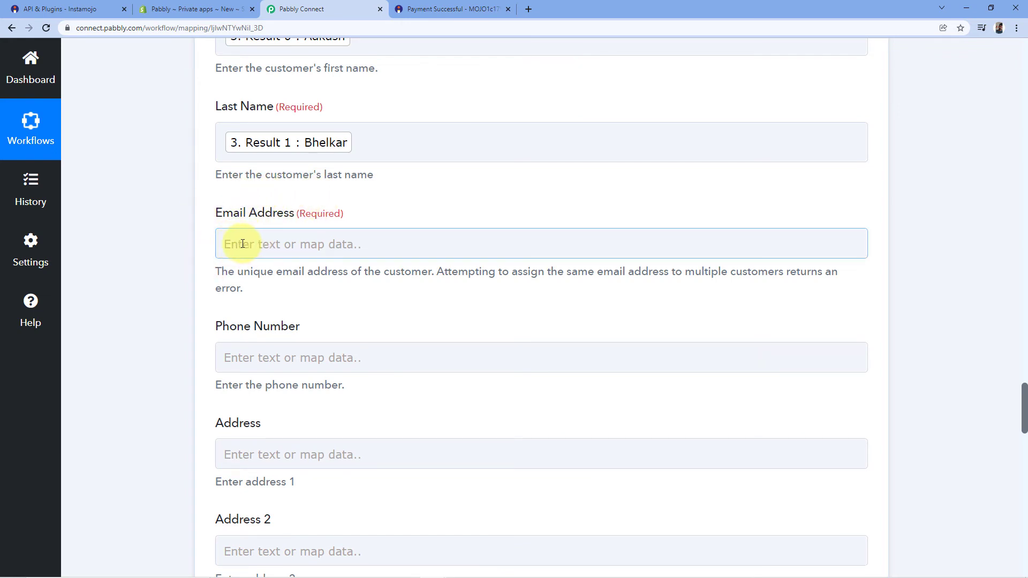
pyautogui.click(242, 243)
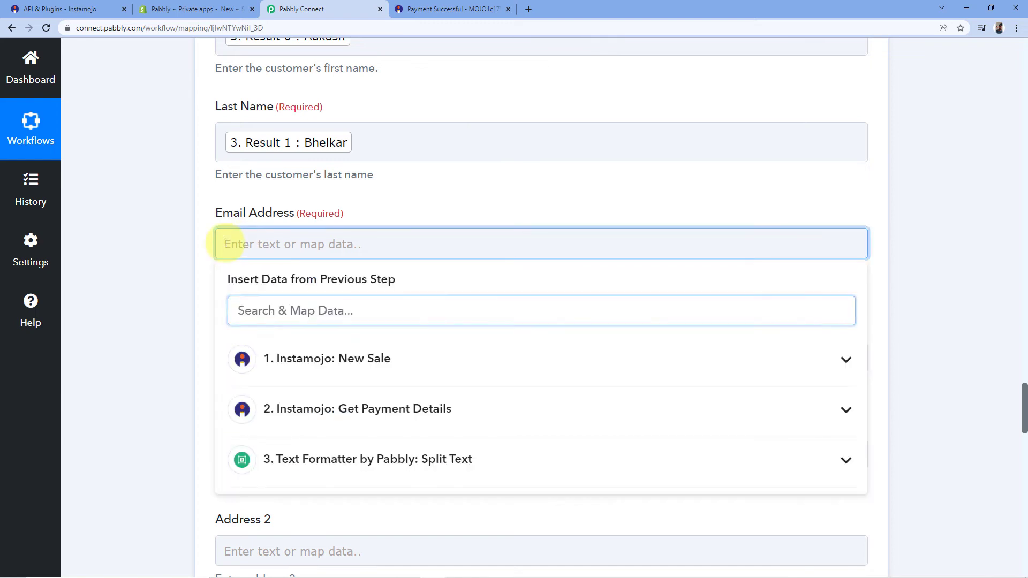
pyautogui.click(396, 412)
pyautogui.scroll(-5, 342, 423)
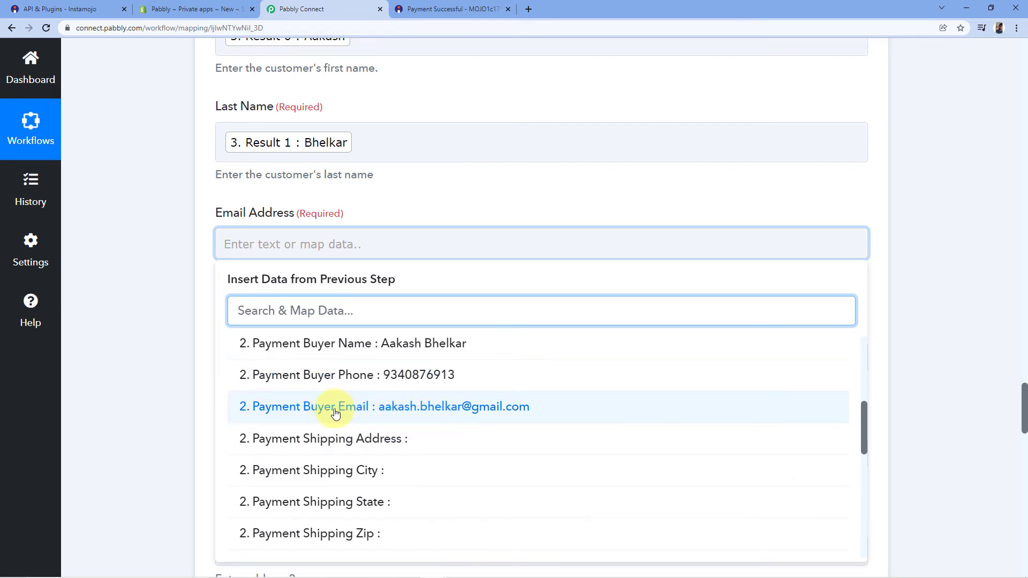
pyautogui.click(354, 411)
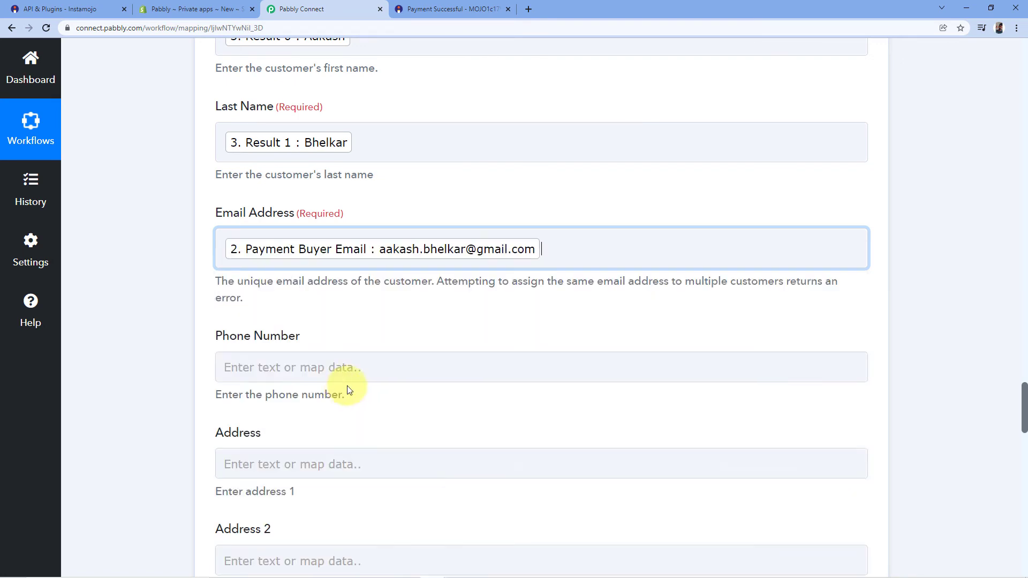
pyautogui.click(310, 191)
pyautogui.scroll(-2, 320, 163)
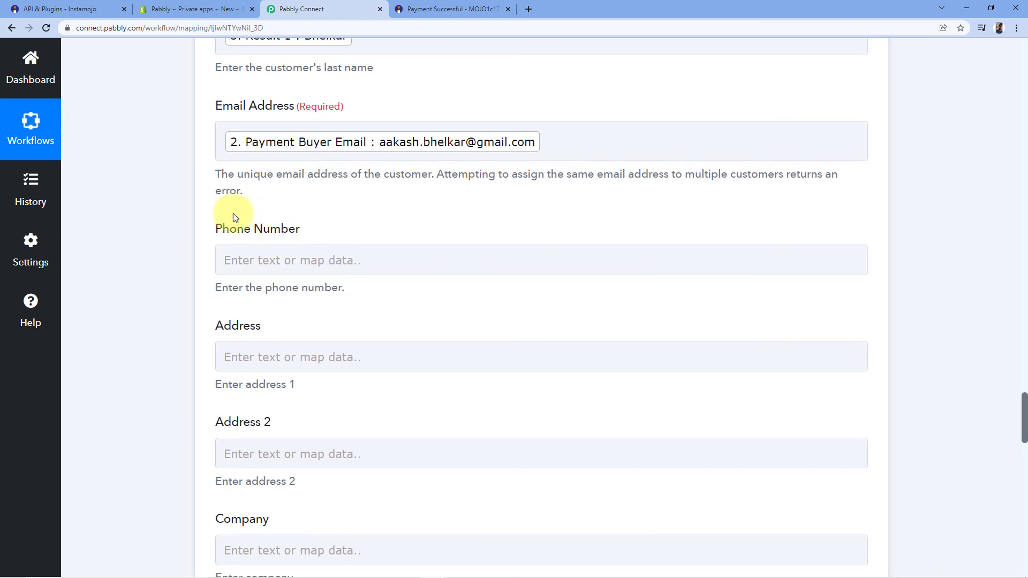
# Step: Map the Instamojo Payment Buyer Phone into the Phone Number field
pyautogui.click(246, 260)
pyautogui.scroll(-2, 305, 220)
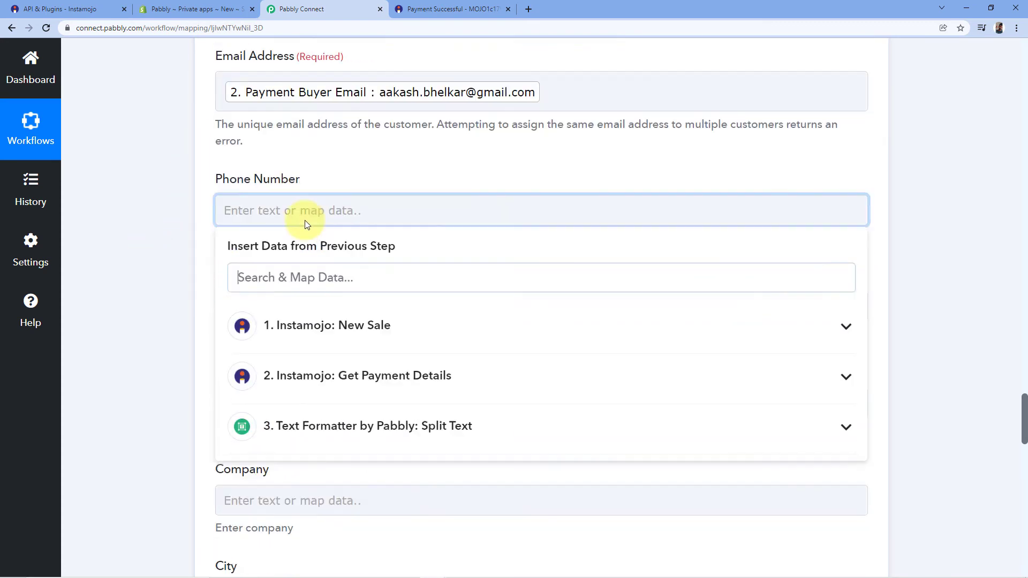
pyautogui.click(319, 323)
pyautogui.scroll(-3, 342, 408)
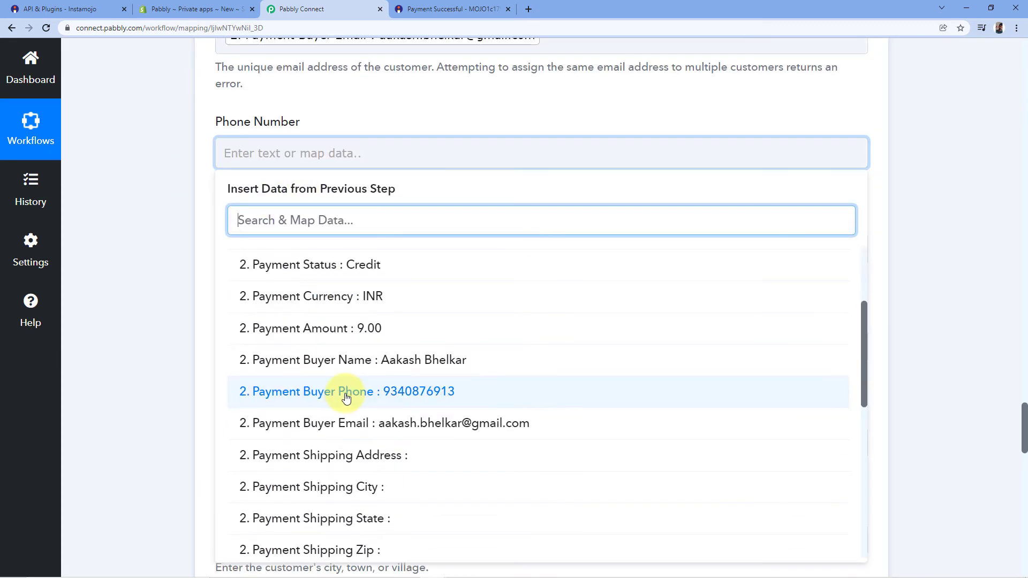
pyautogui.click(366, 394)
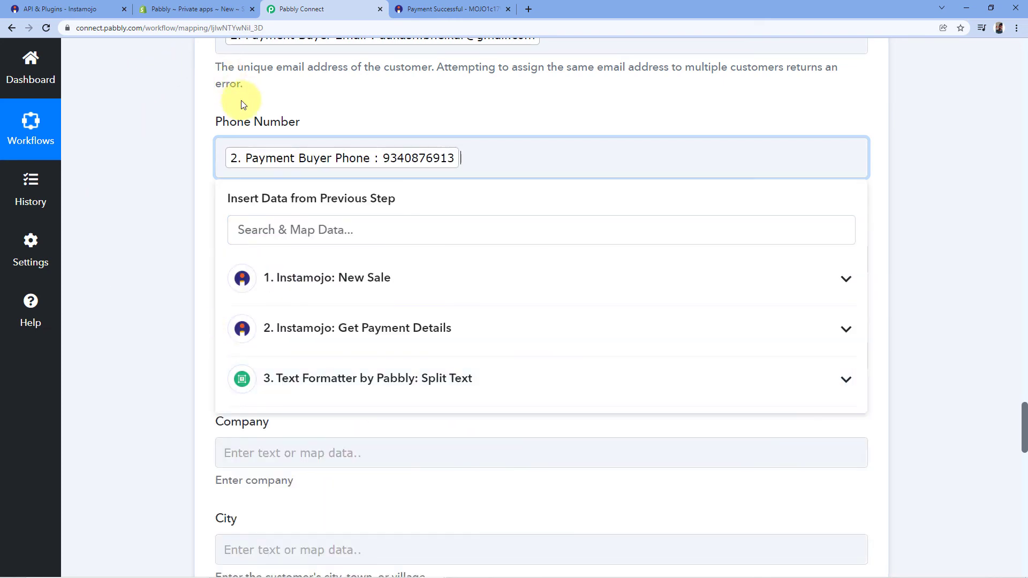
pyautogui.click(188, 123)
pyautogui.scroll(-12, 189, 124)
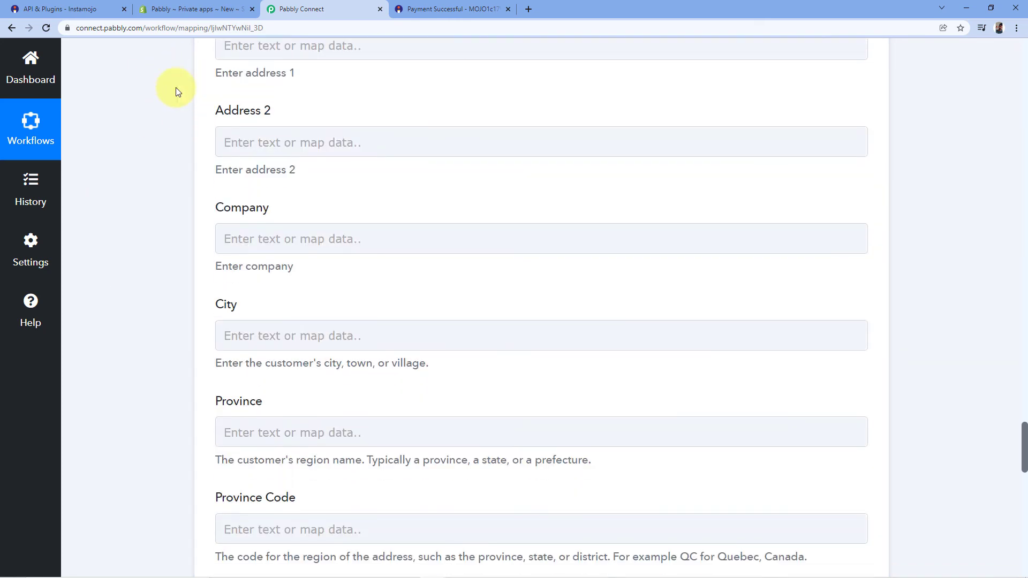
# Step: Keep Accepts Marketing as False and run Save & Send Test Request, returning a new customer ID
pyautogui.scroll(-8, 149, 162)
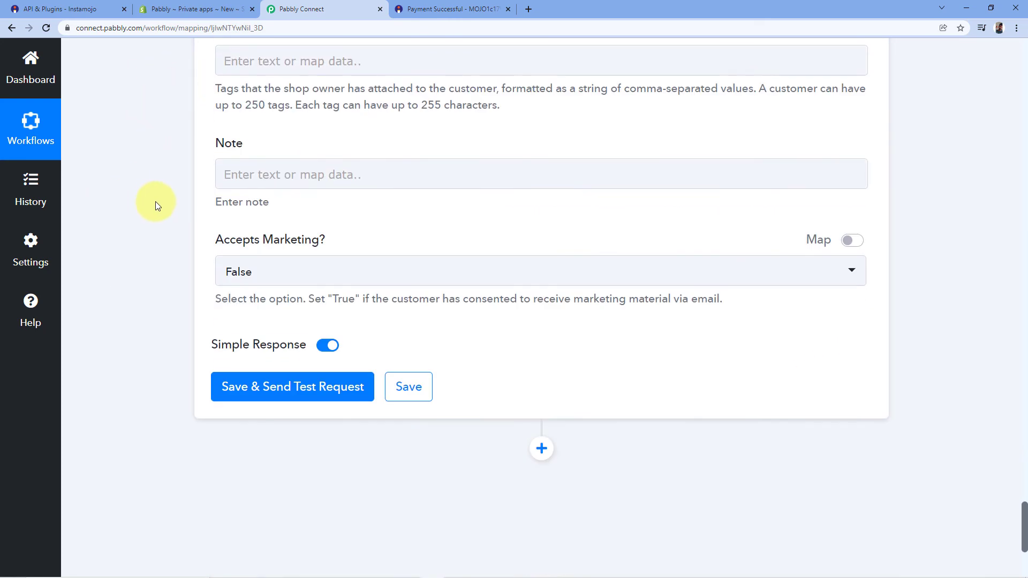
pyautogui.scroll(5, 150, 182)
pyautogui.scroll(4, 177, 129)
pyautogui.scroll(-4, 156, 161)
pyautogui.scroll(-3, 193, 194)
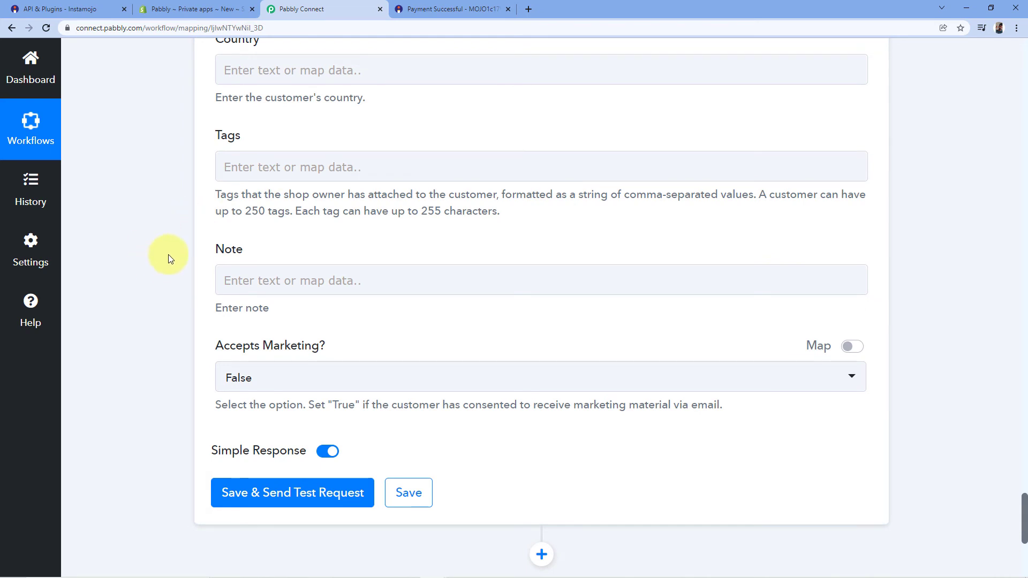
pyautogui.scroll(-2, 171, 255)
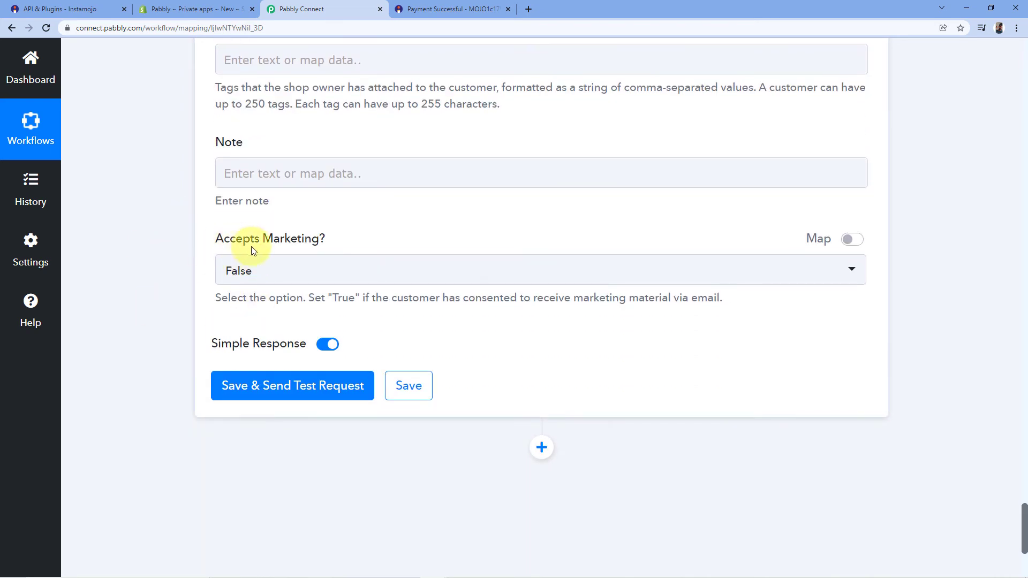
pyautogui.click(294, 274)
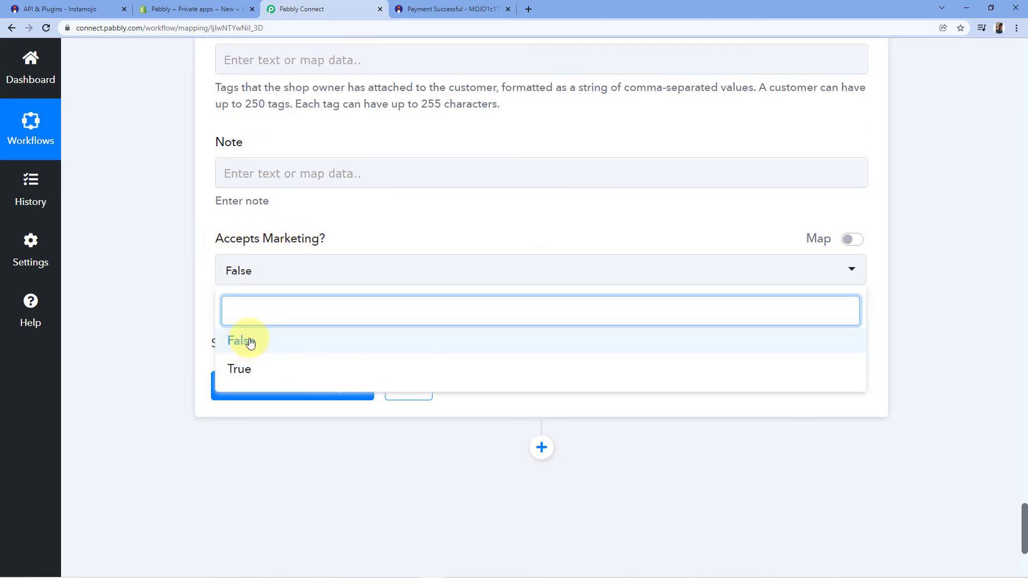
pyautogui.click(243, 346)
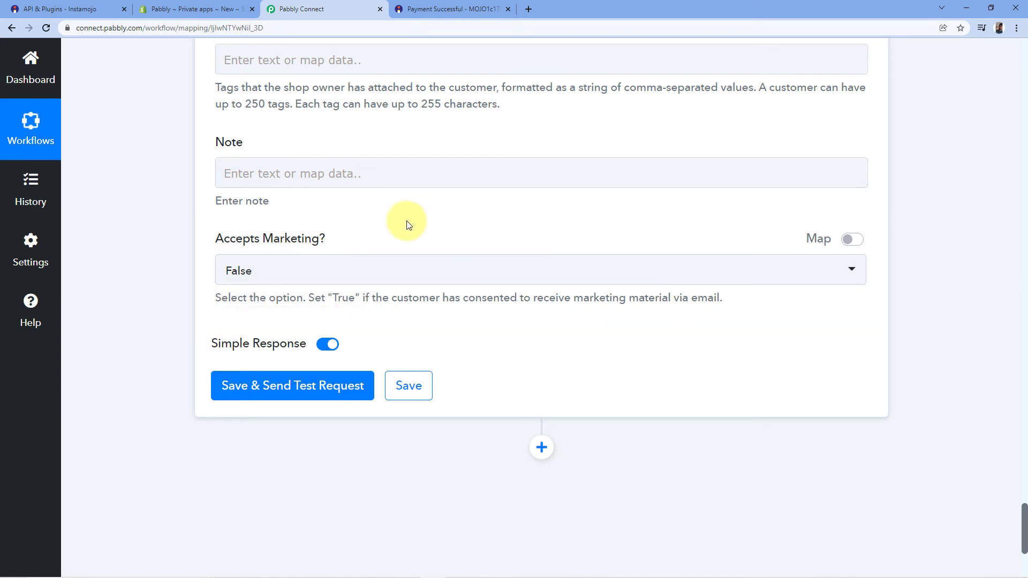
pyautogui.click(329, 213)
pyautogui.click(286, 397)
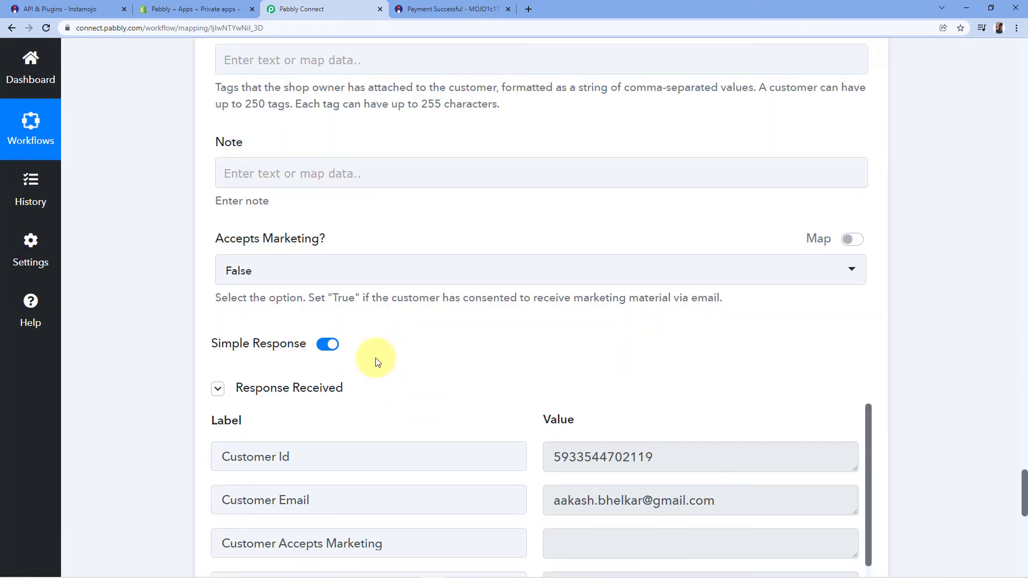
pyautogui.scroll(-4, 417, 321)
pyautogui.scroll(-3, 528, 161)
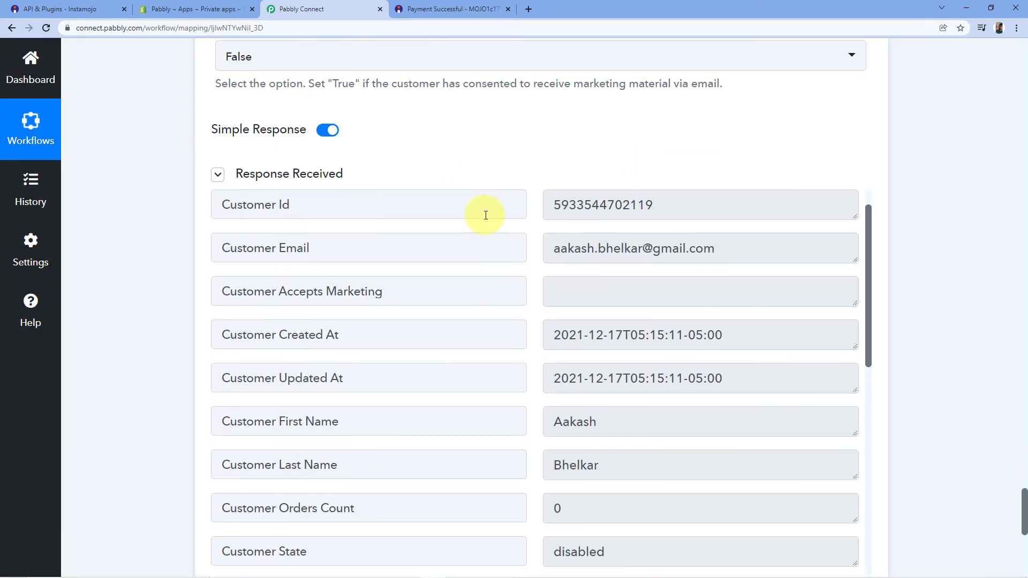
pyautogui.scroll(-2, 510, 218)
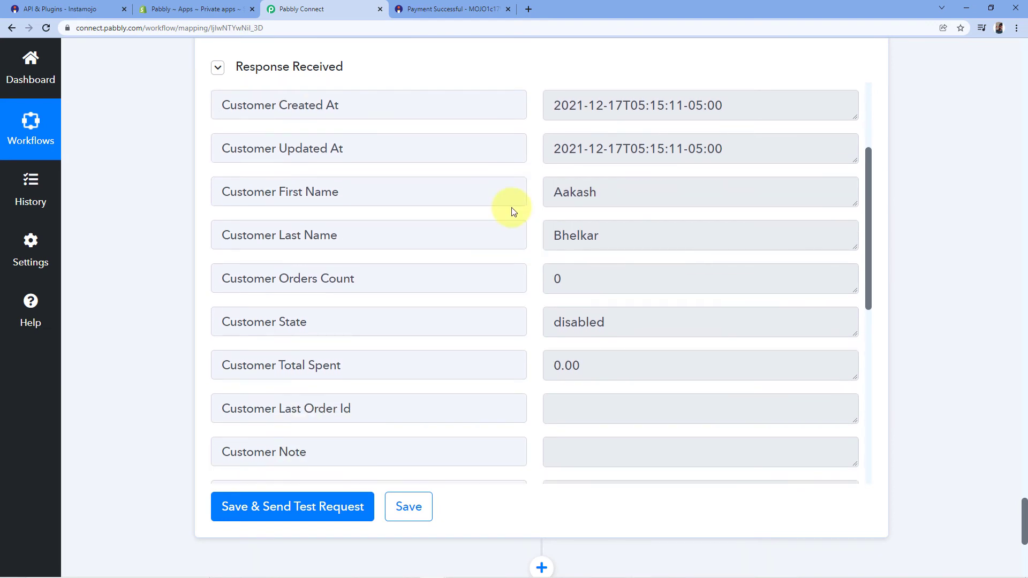
pyautogui.moveTo(601, 195); pyautogui.dragTo(523, 212)
pyautogui.moveTo(601, 236); pyautogui.dragTo(534, 187)
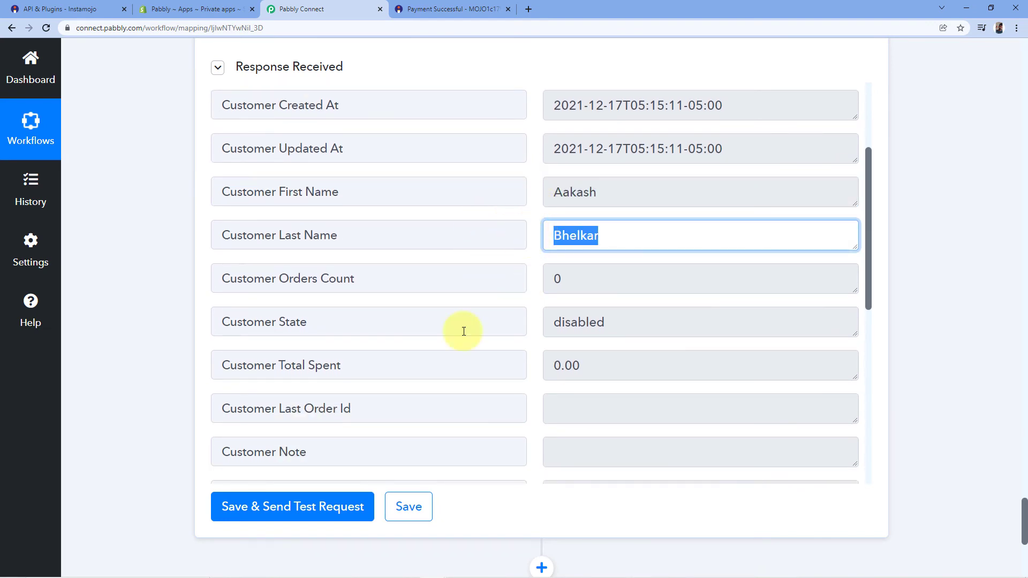
pyautogui.click(452, 9)
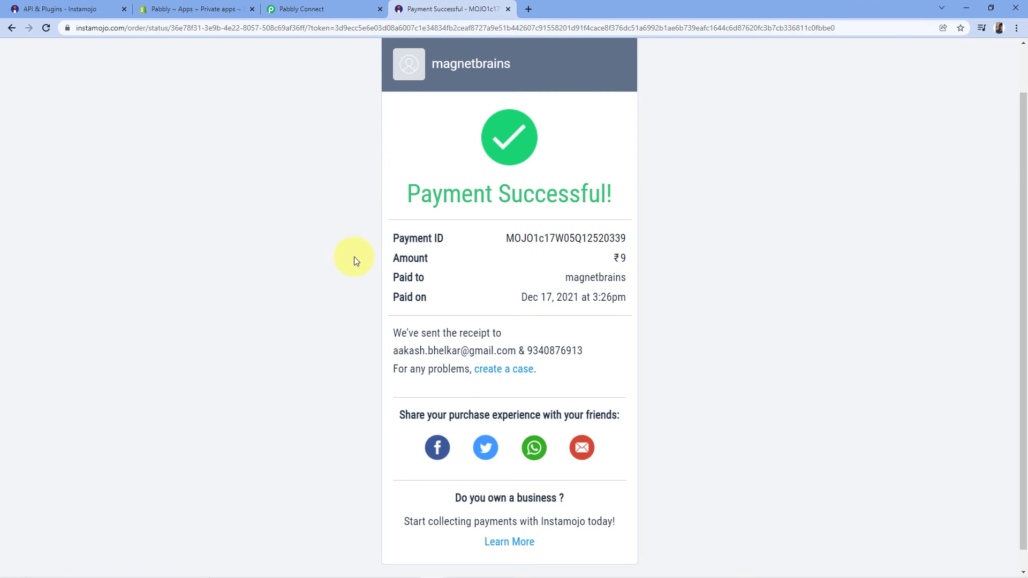
pyautogui.click(302, 9)
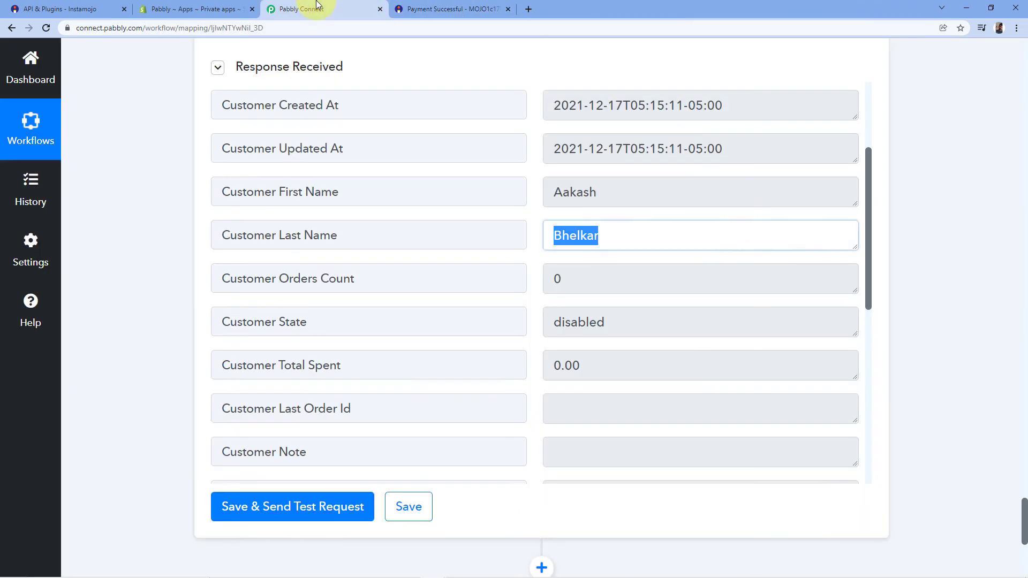
pyautogui.click(531, 283)
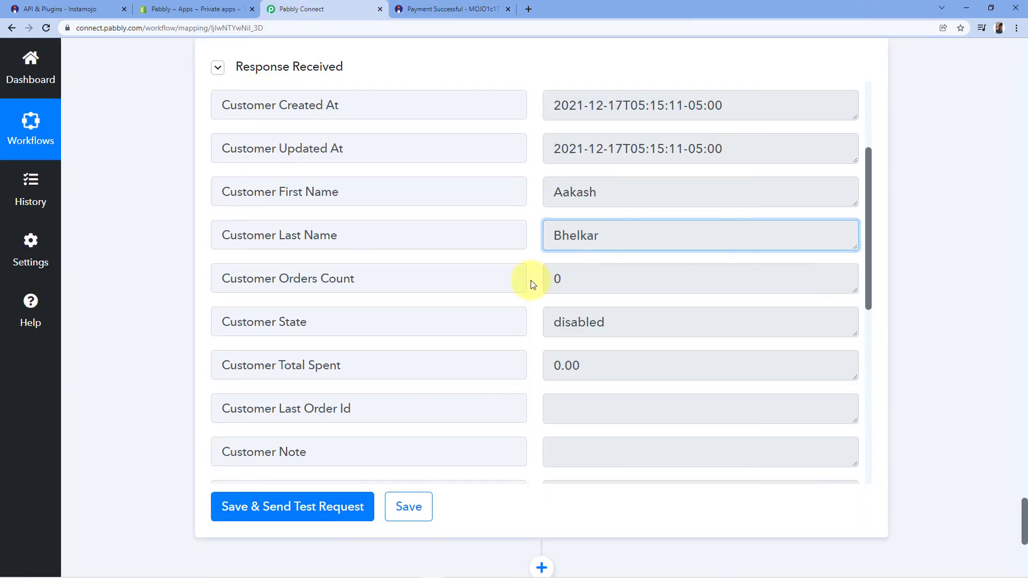
pyautogui.scroll(3, 536, 285)
pyautogui.scroll(1, 537, 286)
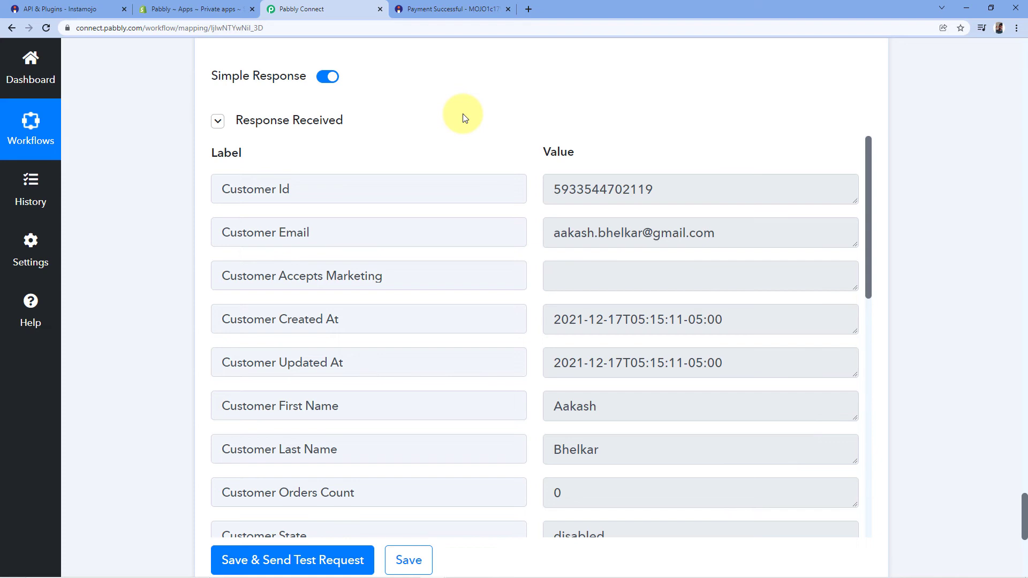
pyautogui.scroll(-3, 645, 328)
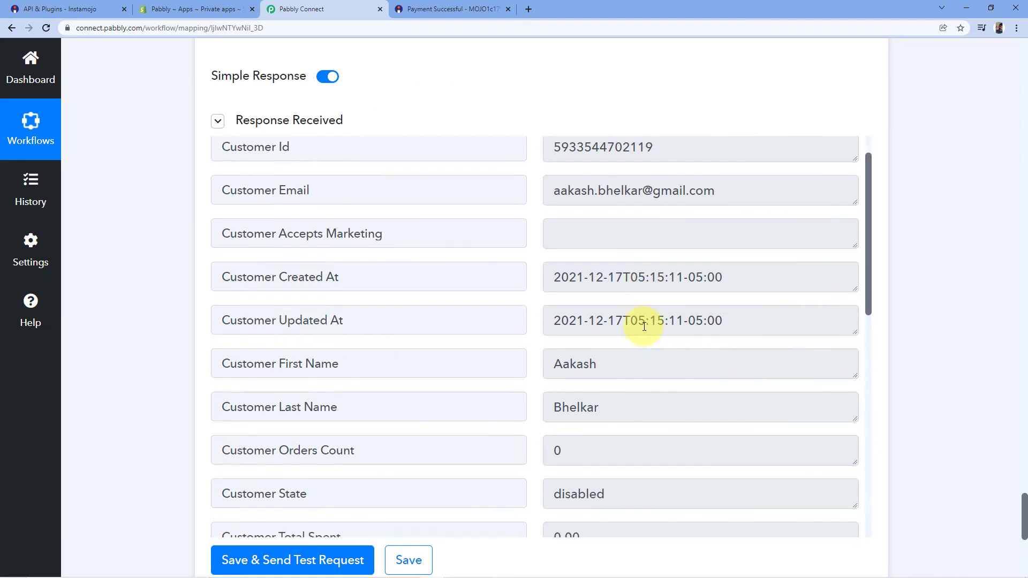
pyautogui.click(618, 249)
pyautogui.moveTo(618, 249); pyautogui.dragTo(529, 249)
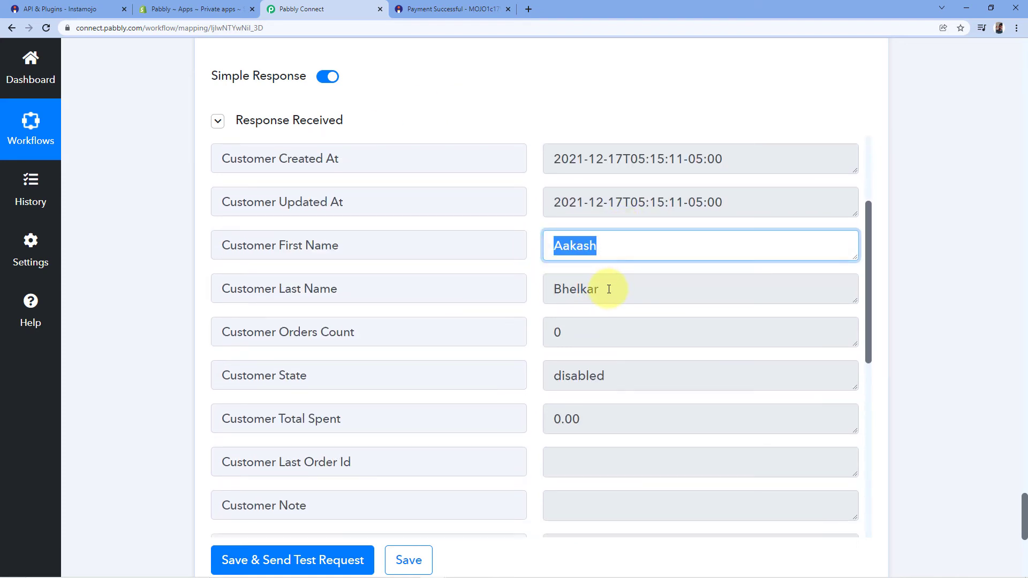
pyautogui.moveTo(609, 290); pyautogui.dragTo(538, 281)
pyautogui.click(538, 265)
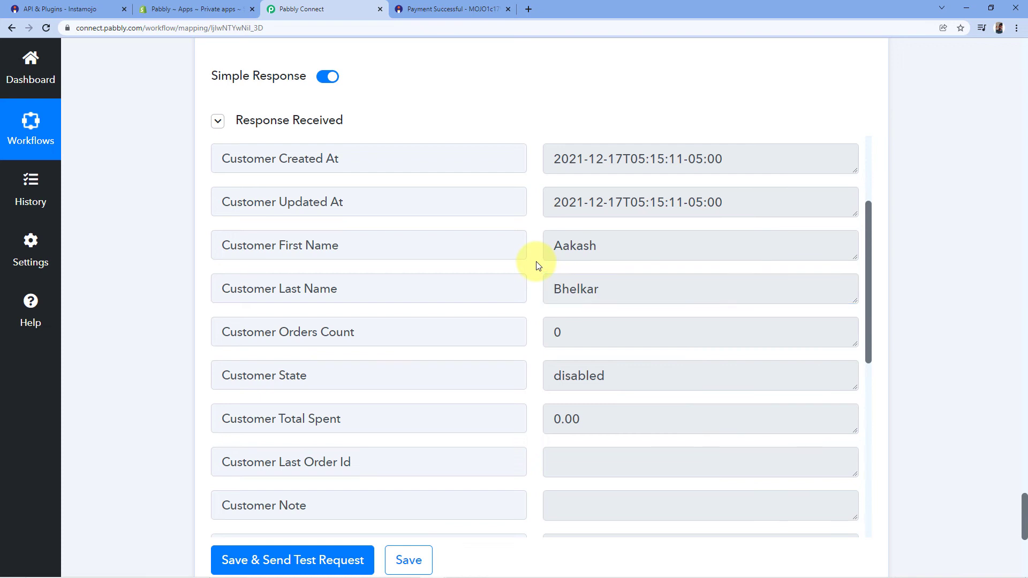
# Step: Open the new customer from Shopify's Customers list and compare it with the Instamojo receipt
pyautogui.click(212, 9)
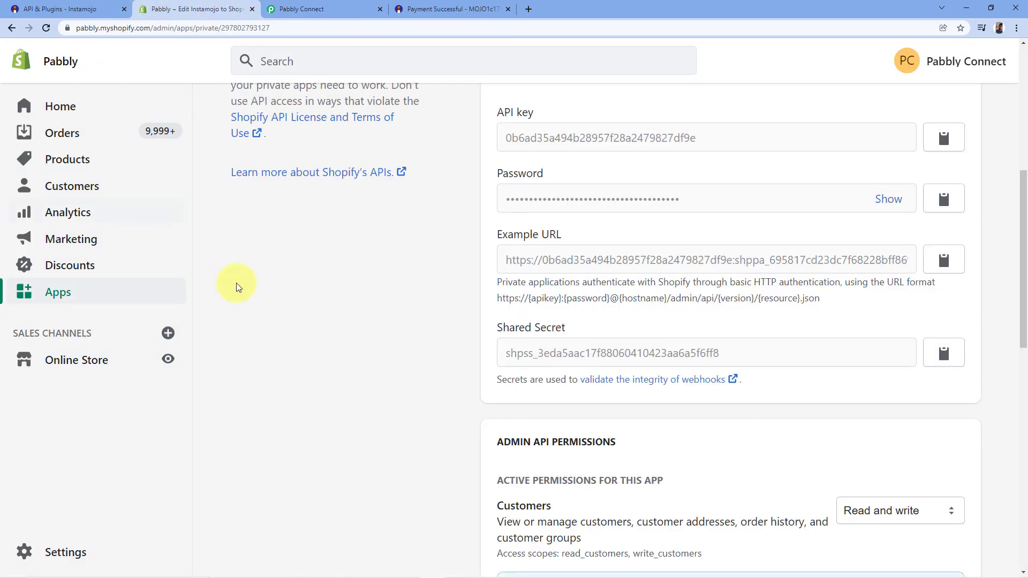
pyautogui.click(69, 186)
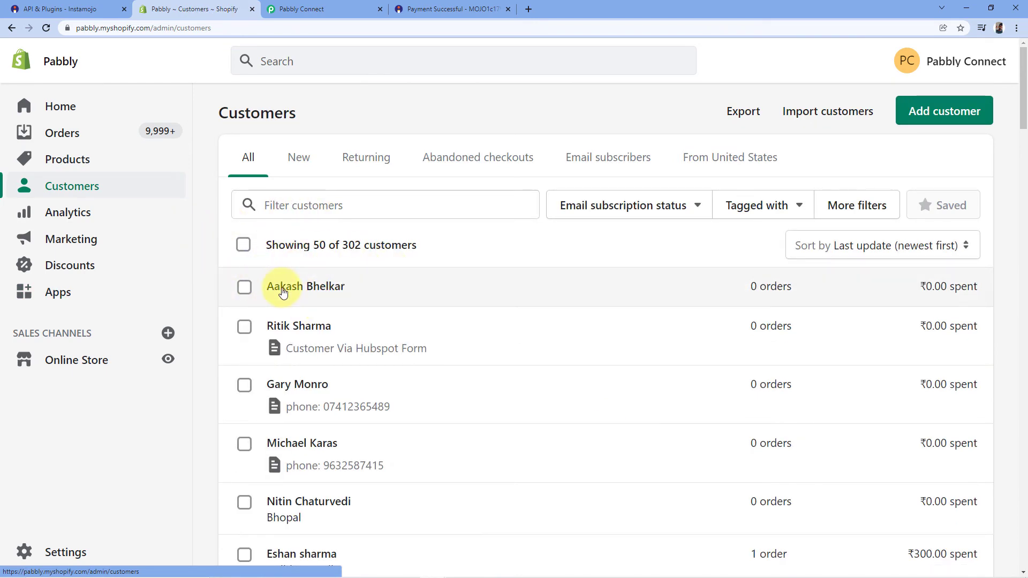
pyautogui.click(300, 286)
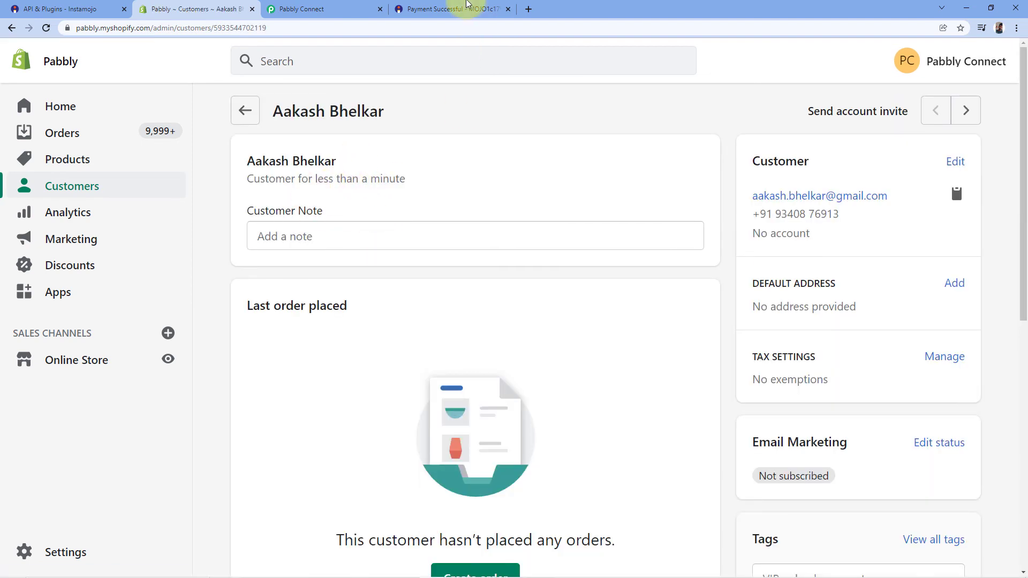
pyautogui.click(435, 12)
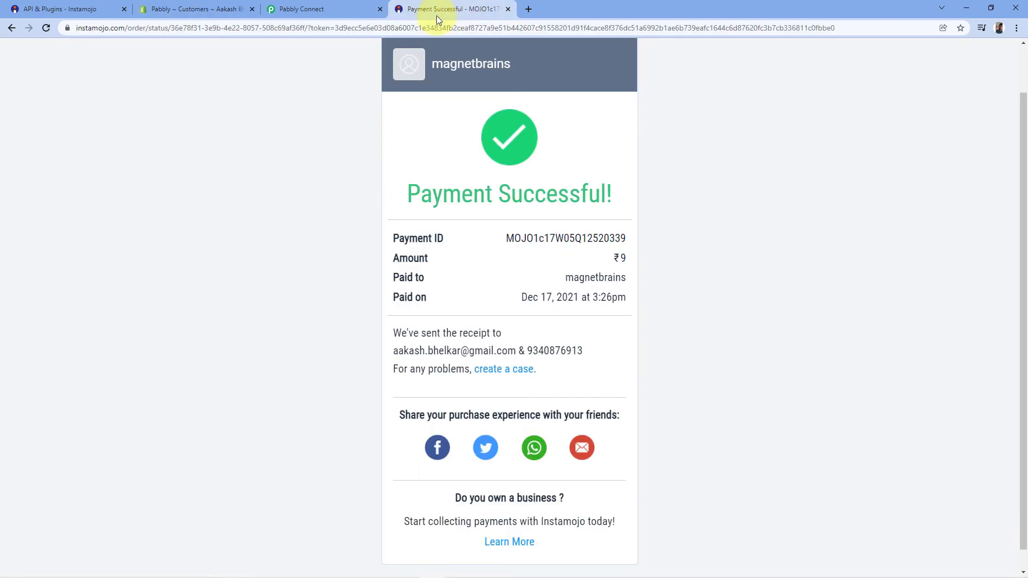
pyautogui.click(219, 9)
pyautogui.scroll(-2, 202, 237)
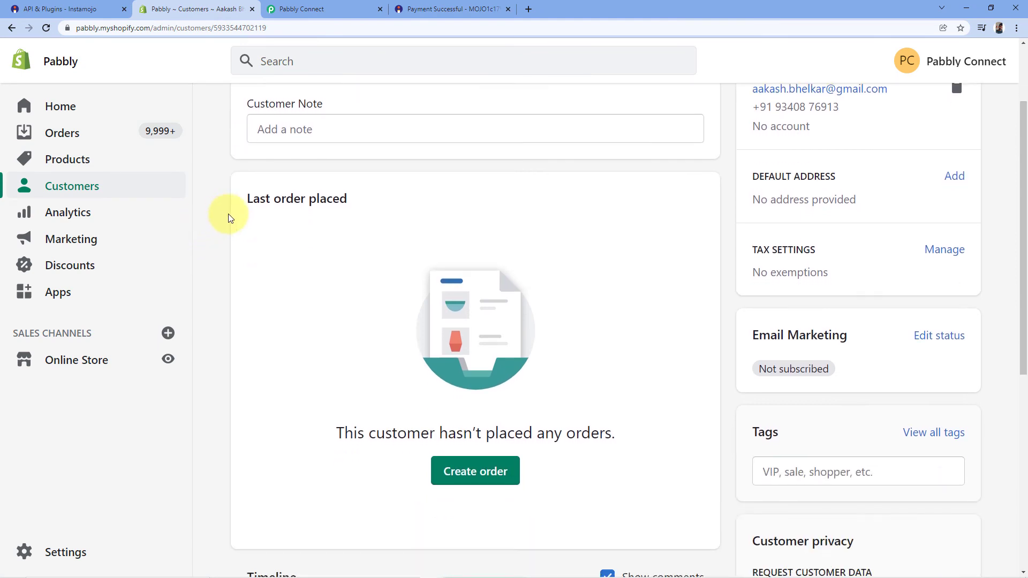
pyautogui.scroll(2, 225, 213)
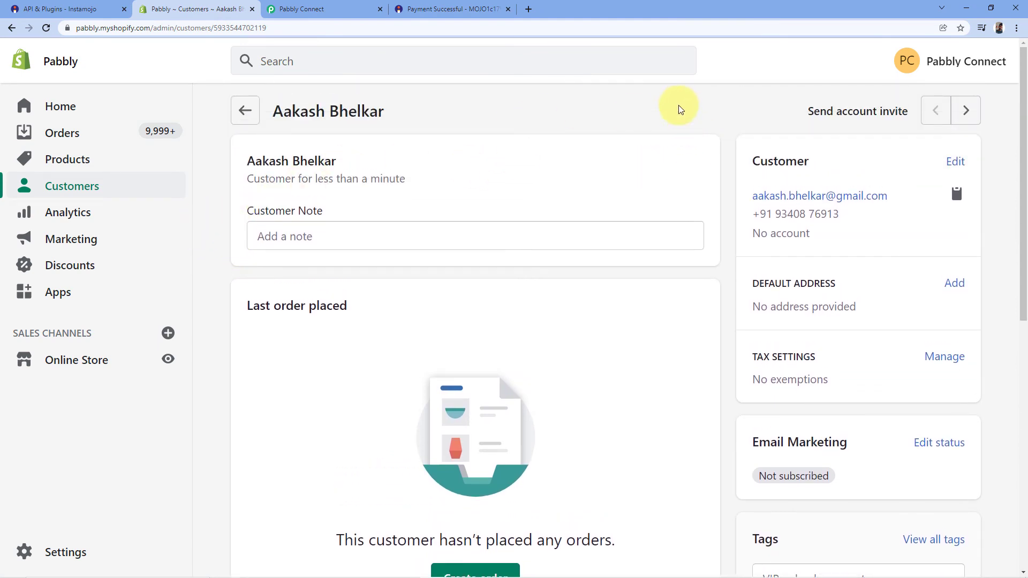
pyautogui.moveTo(248, 169); pyautogui.dragTo(272, 145)
pyautogui.click(278, 143)
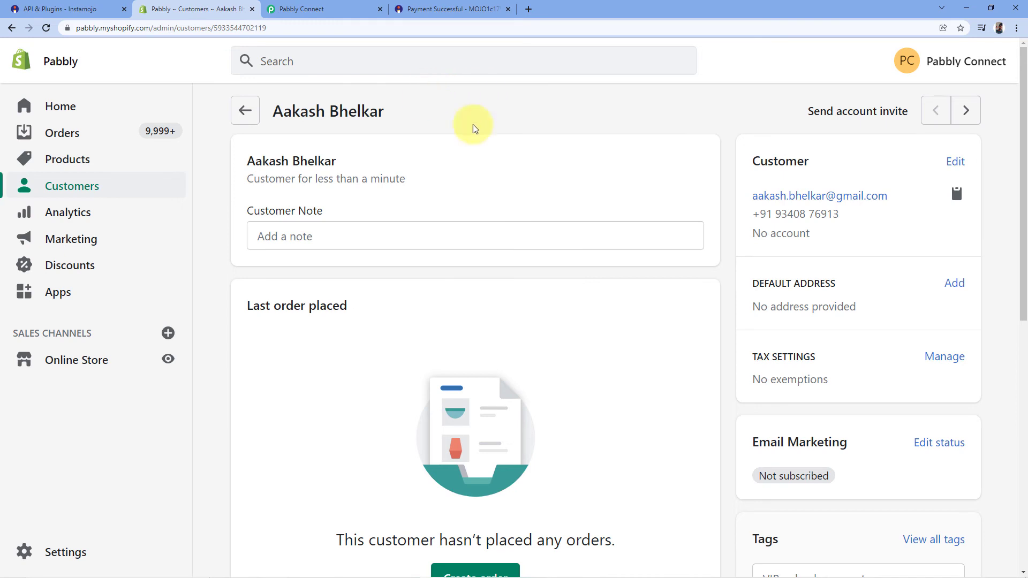
# Step: Recheck the customer's e-mail and phone against the receipt, ending on the receipt's address bar
pyautogui.click(448, 5)
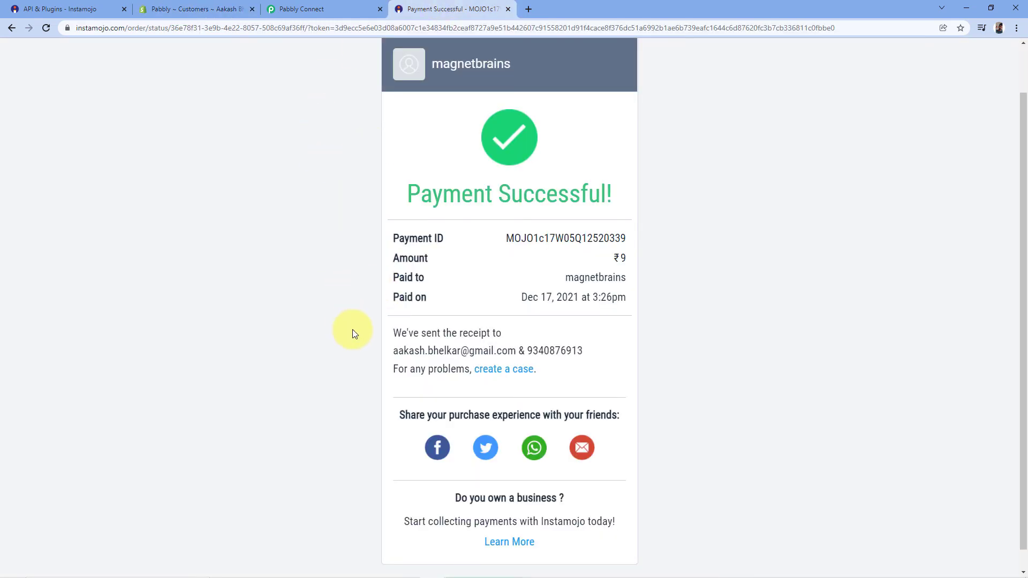
pyautogui.click(215, 6)
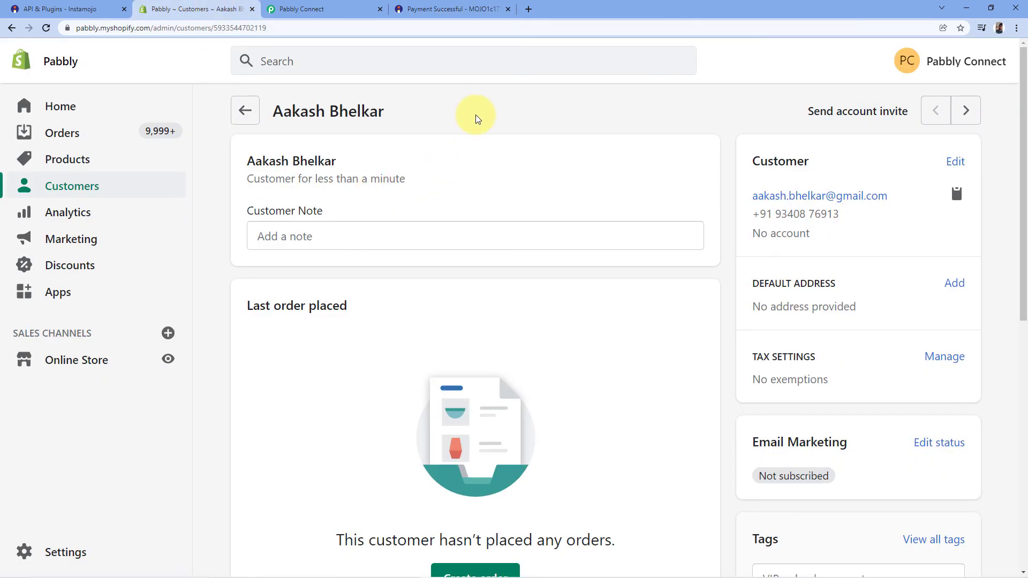
pyautogui.click(465, 8)
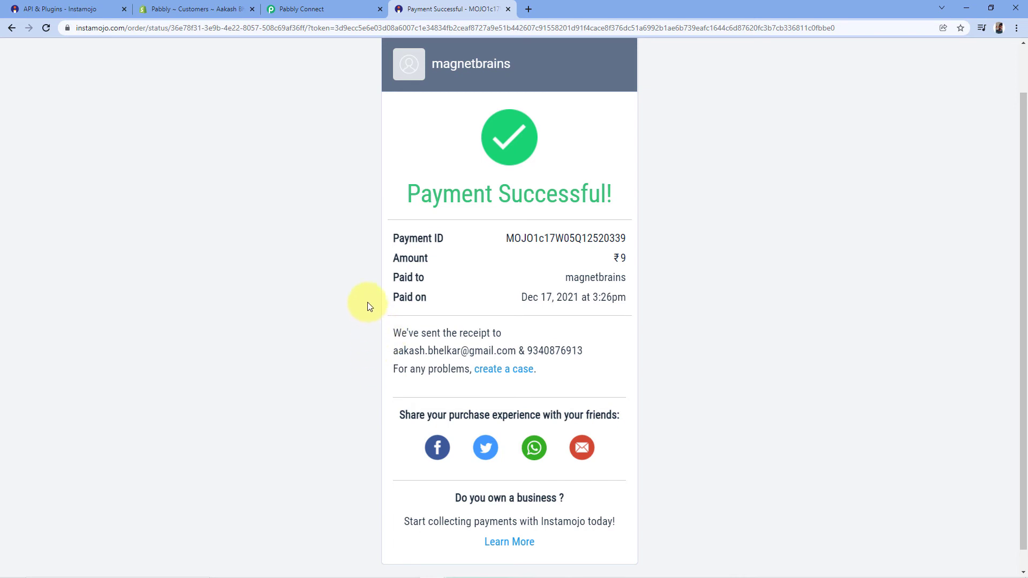
pyautogui.click(198, 9)
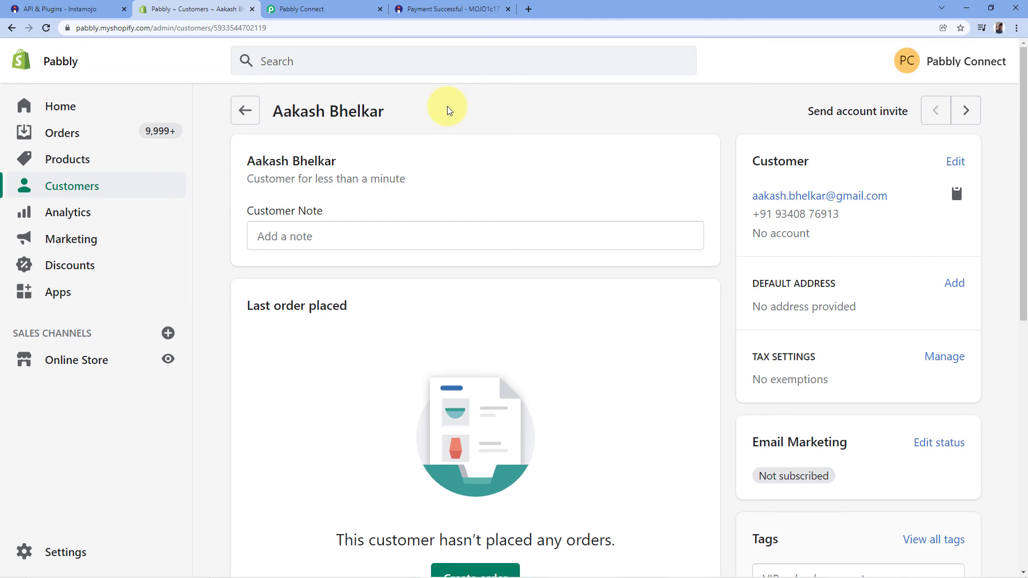
pyautogui.click(452, 8)
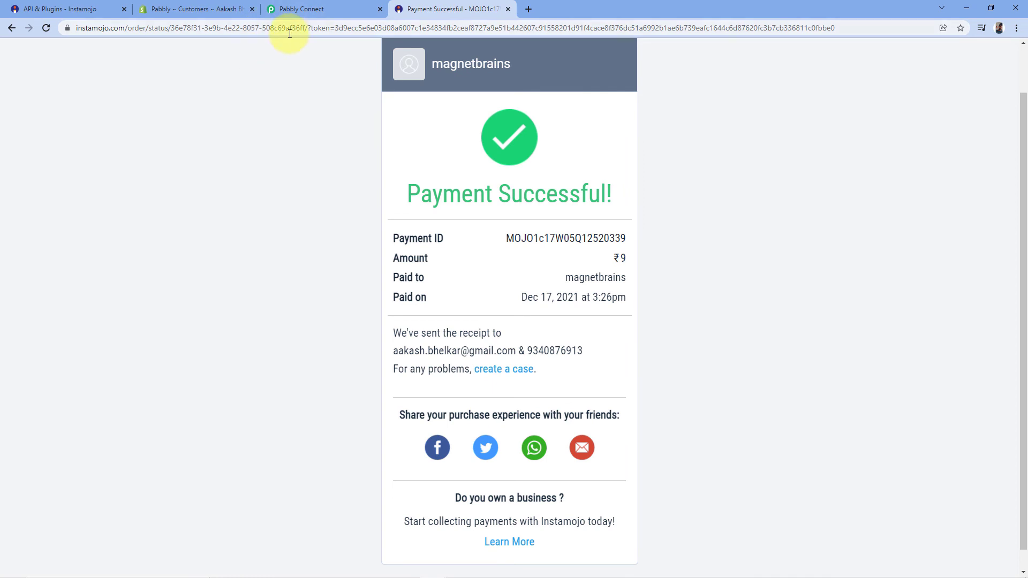
pyautogui.click(289, 33)
# Step: Load the imjo.in payment link and pay ₹9 for the Wrist Watch with a new buyer's details
pyautogui.hotkey('ctrl', 'v')
pyautogui.press('Return')
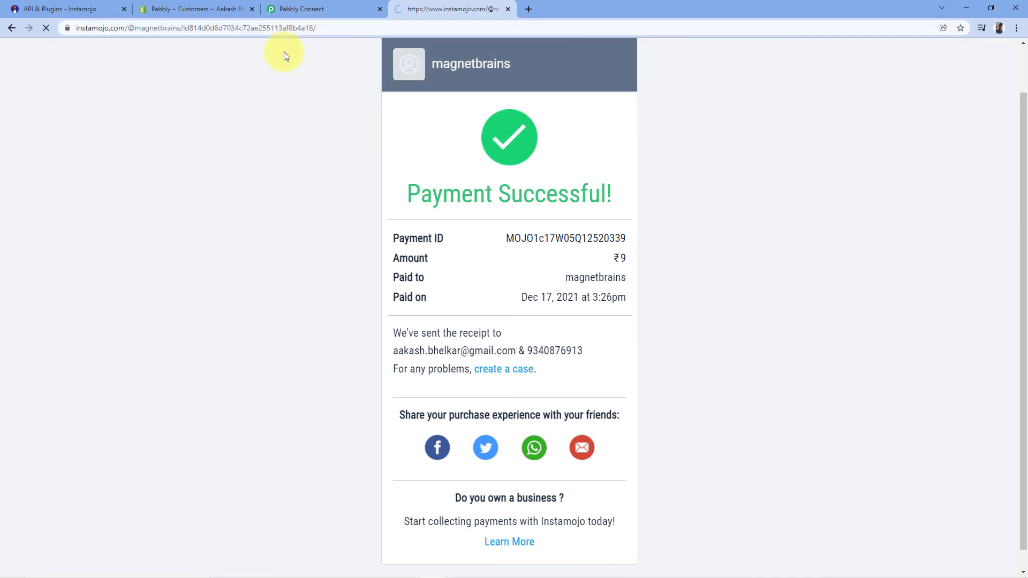
pyautogui.scroll(-1, 316, 126)
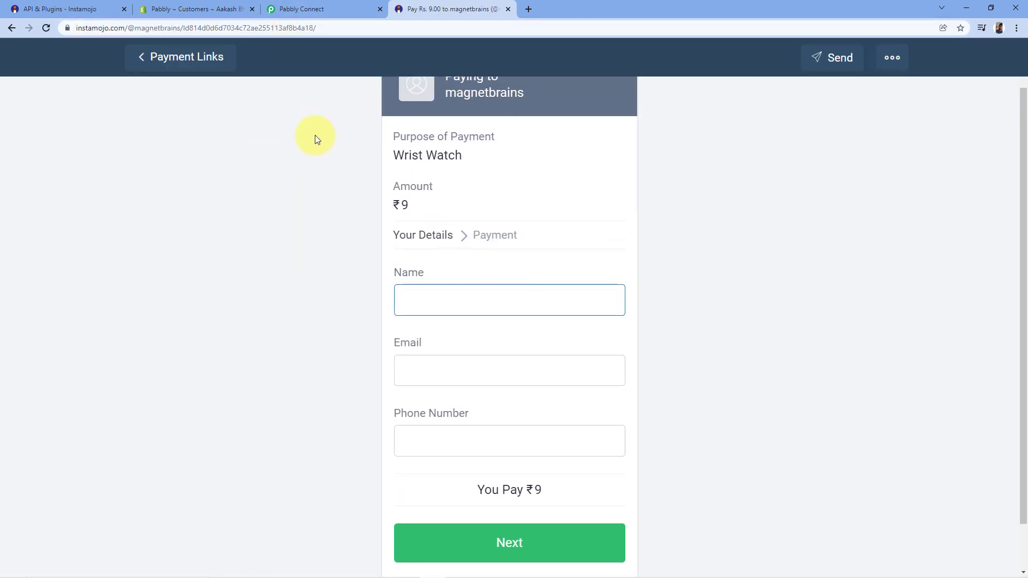
pyautogui.scroll(-1, 340, 187)
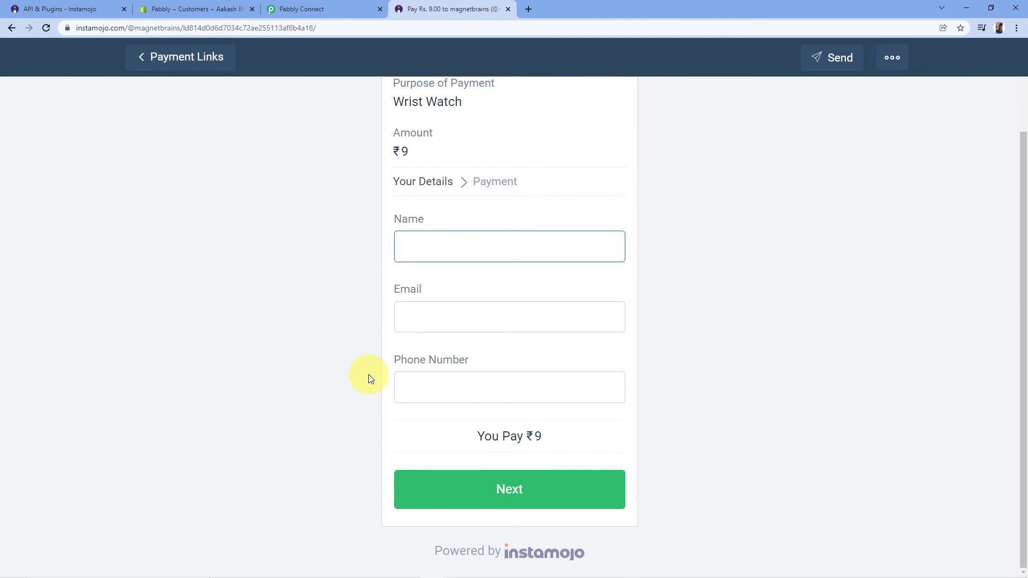
pyautogui.click(208, 6)
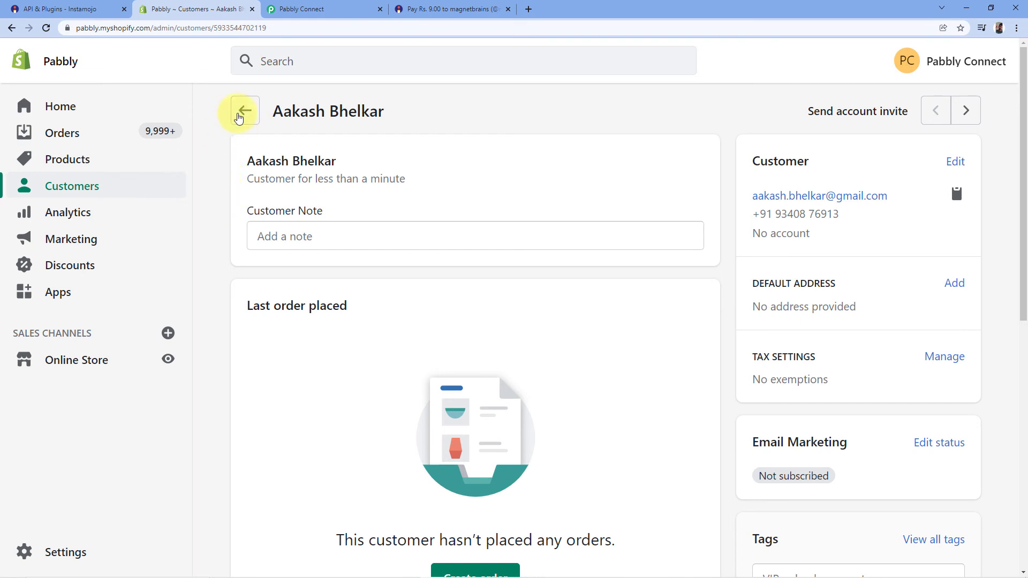
pyautogui.click(237, 114)
pyautogui.click(452, 9)
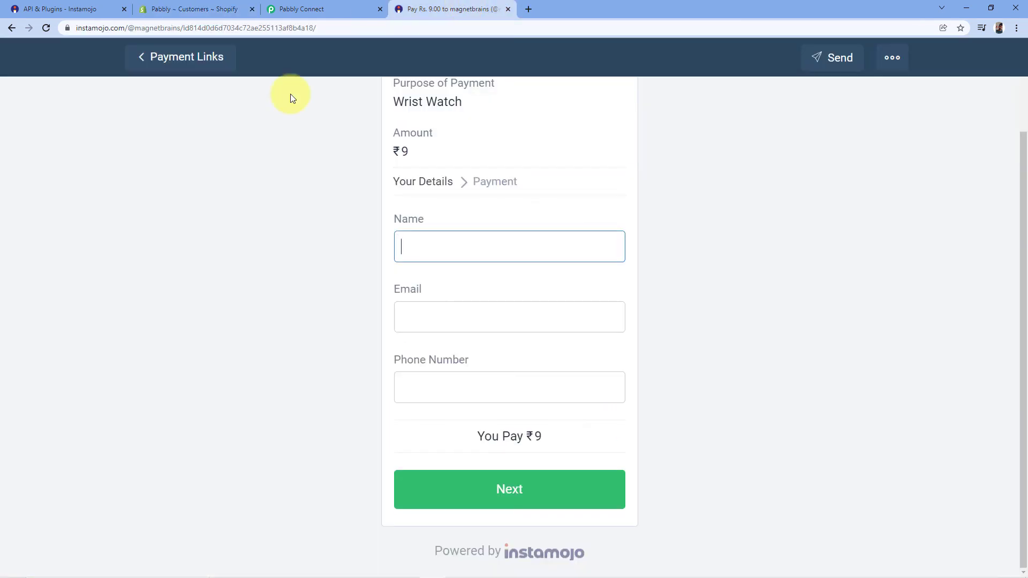
pyautogui.scroll(1, 338, 171)
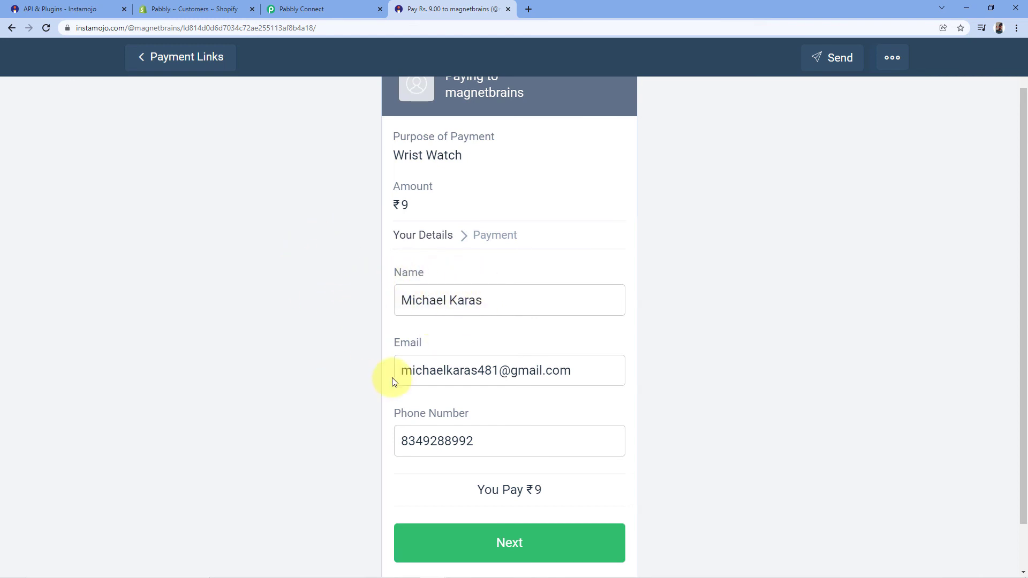
pyautogui.click(473, 543)
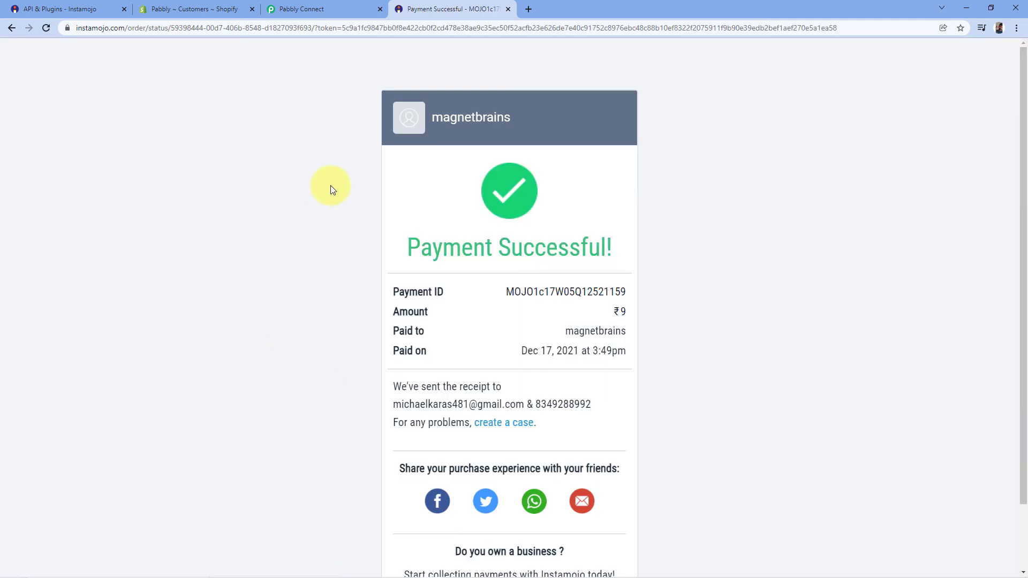
pyautogui.scroll(-1, 332, 188)
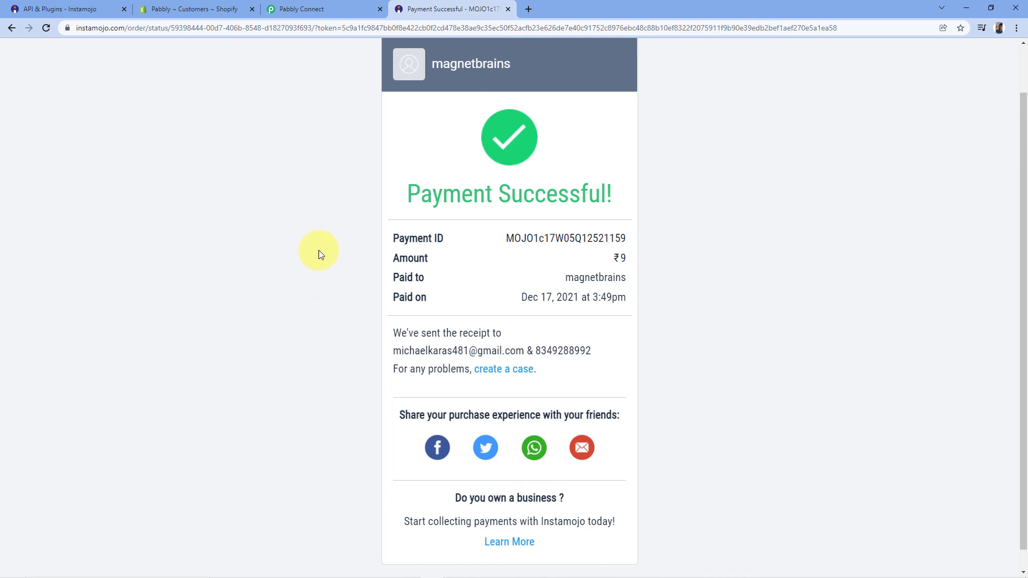
# Step: Reload Shopify's customers list, open the newest customer and compare with the latest receipt
pyautogui.click(216, 5)
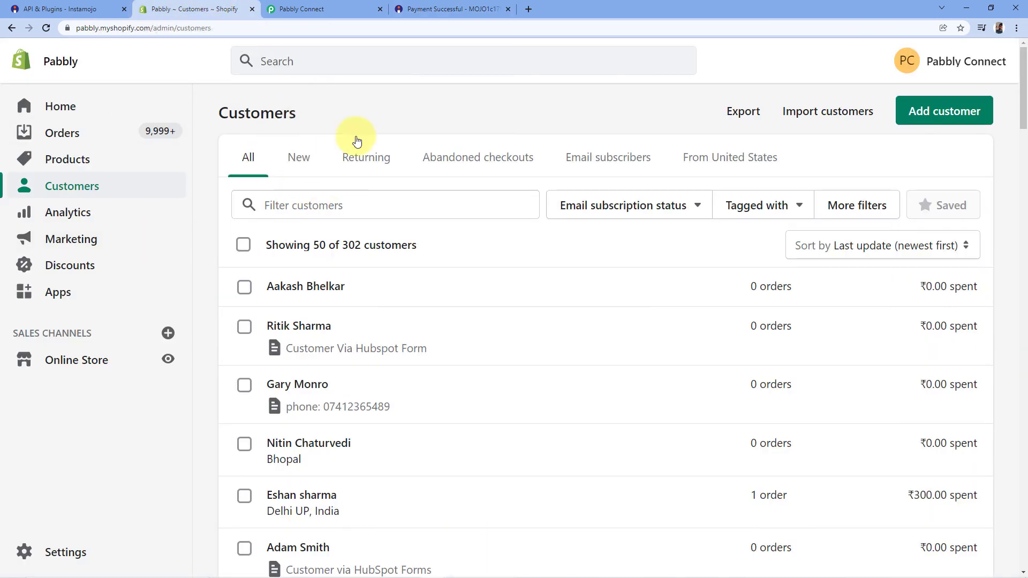
pyautogui.click(46, 27)
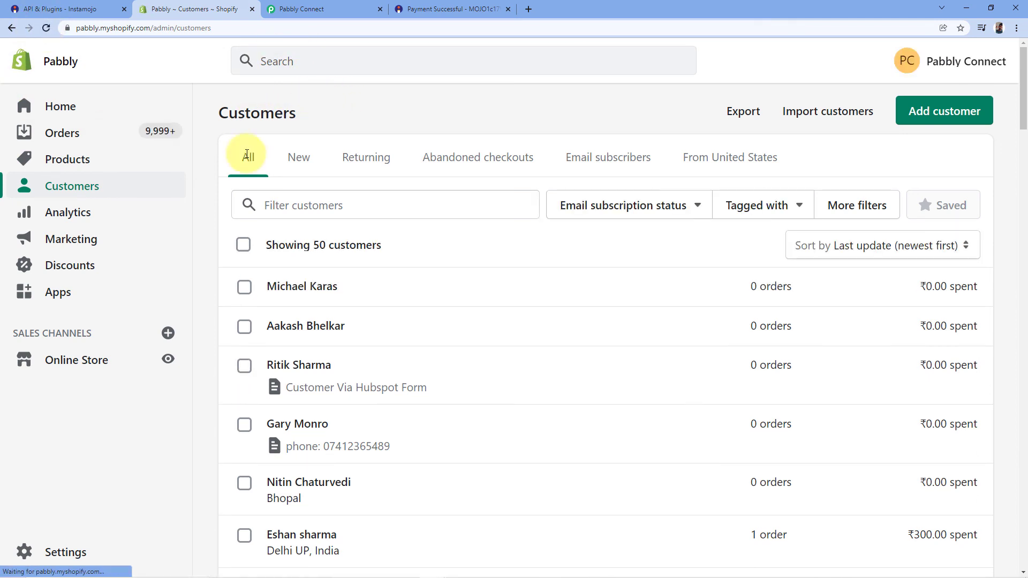
pyautogui.click(318, 288)
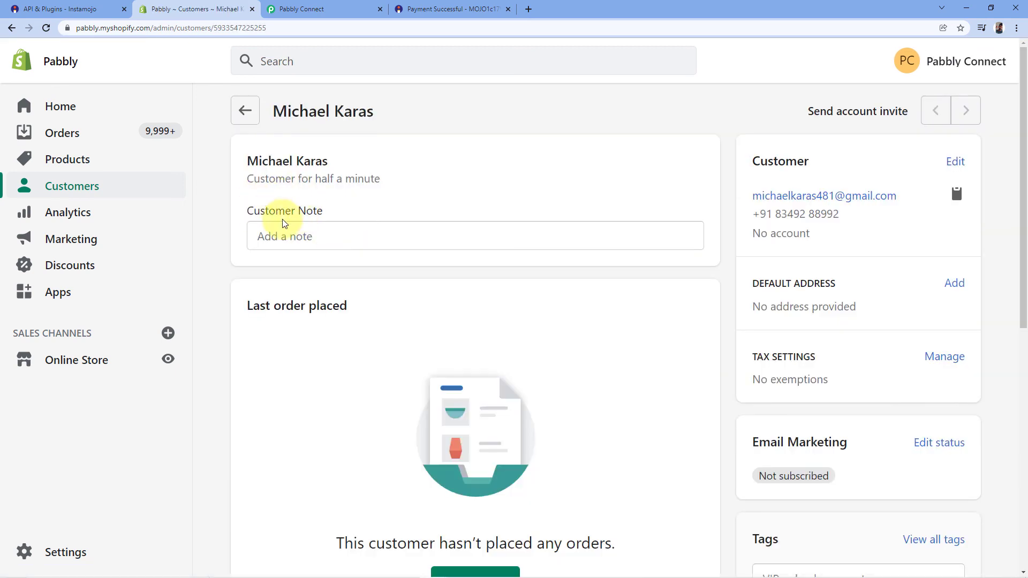
pyautogui.click(412, 3)
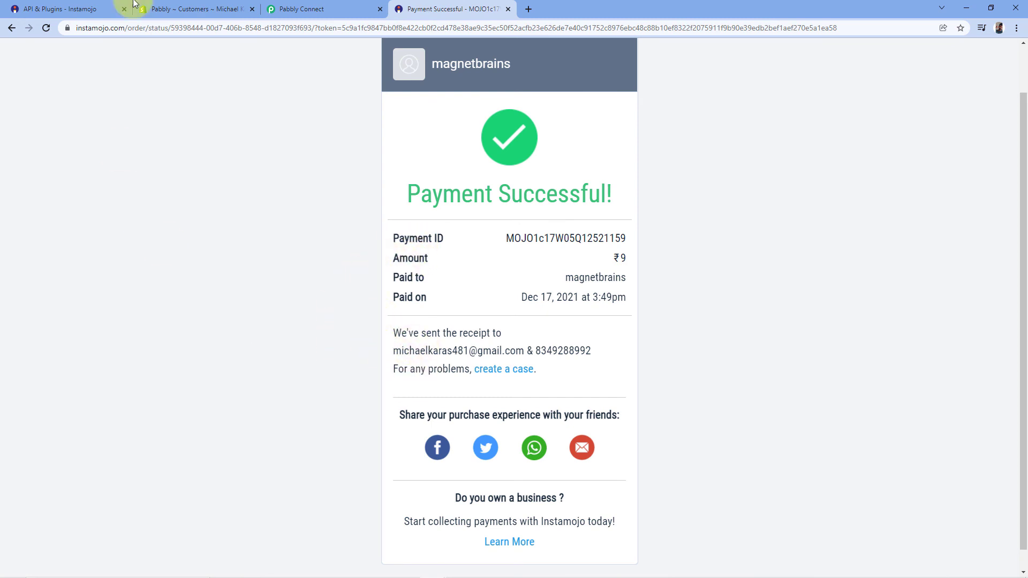
pyautogui.click(193, 10)
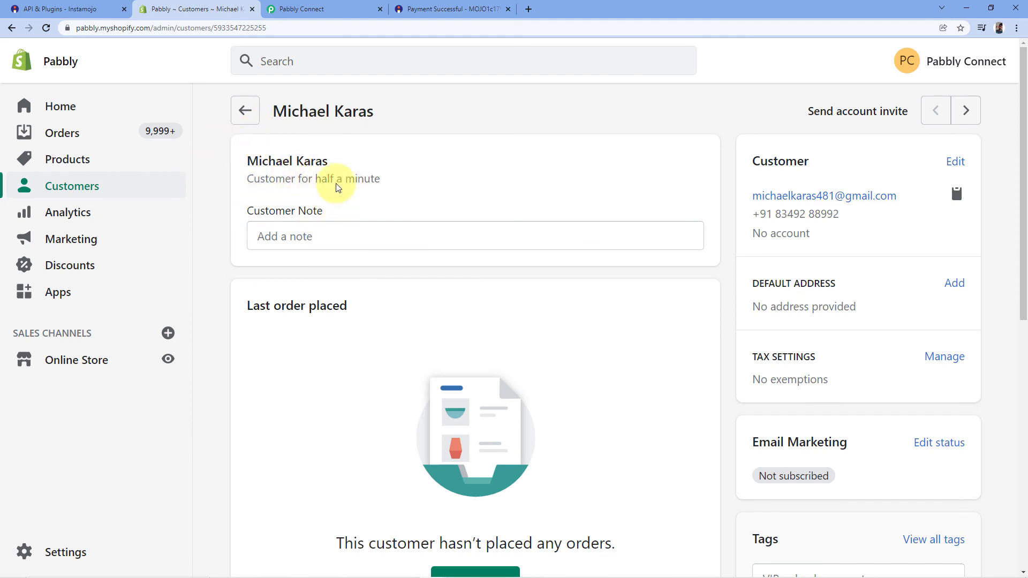
# Step: Highlight the new customer's name and phone number and check them against the receipt
pyautogui.moveTo(246, 161); pyautogui.dragTo(339, 161)
pyautogui.click(366, 174)
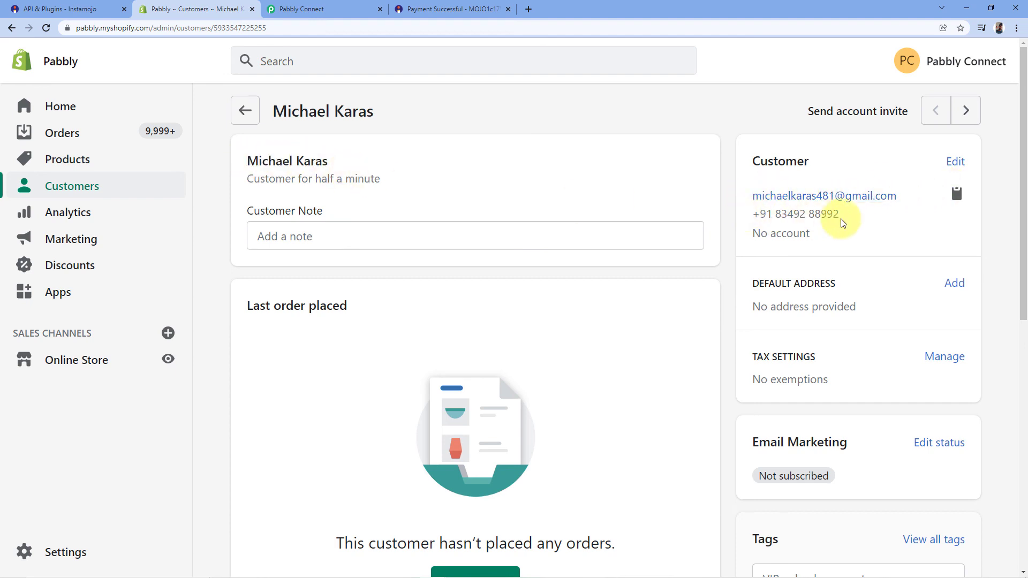
pyautogui.moveTo(840, 220); pyautogui.dragTo(739, 214)
pyautogui.click(715, 121)
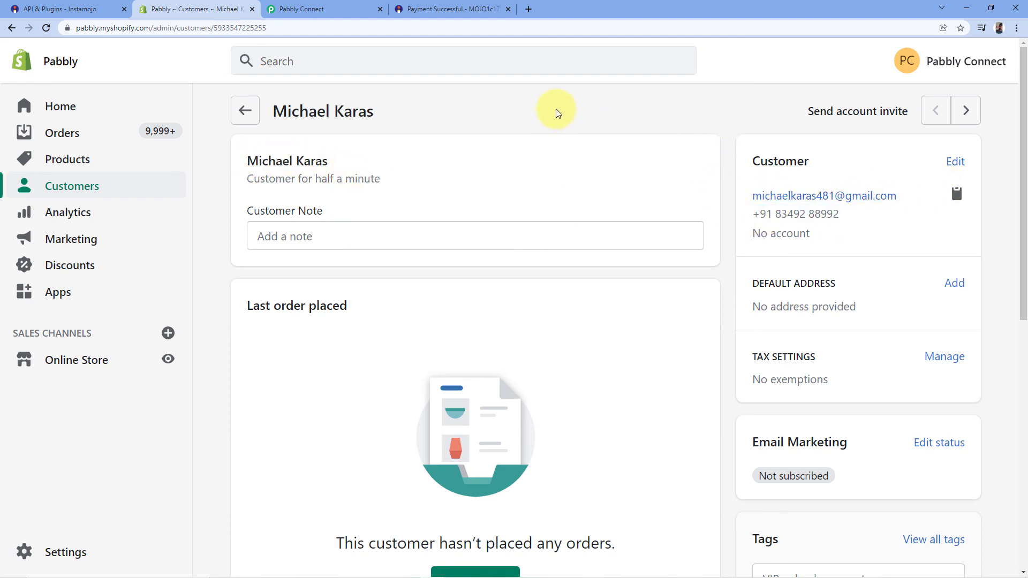
pyautogui.click(428, 8)
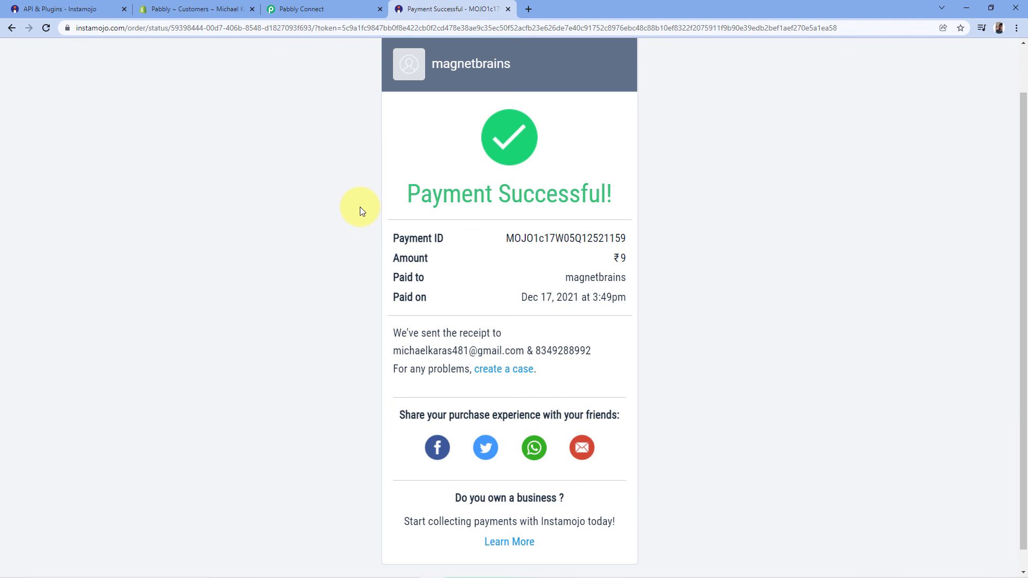
# Step: Return to the Pabbly Connect workflow, scroll to its top, and collapse the Instamojo New Sale trigger step
pyautogui.click(347, 5)
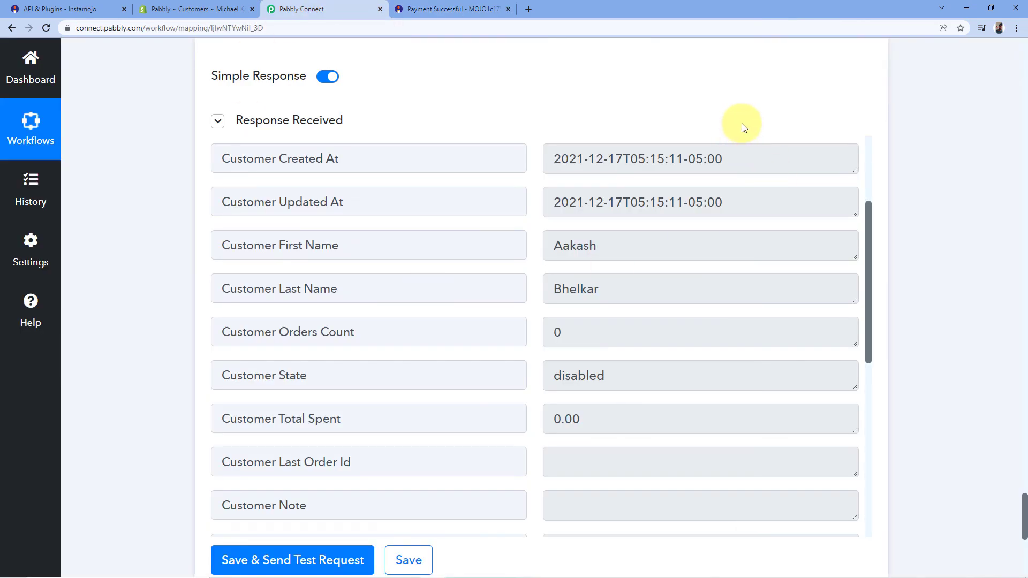
pyautogui.scroll(20, 889, 246)
pyautogui.scroll(20, 891, 250)
pyautogui.scroll(20, 922, 232)
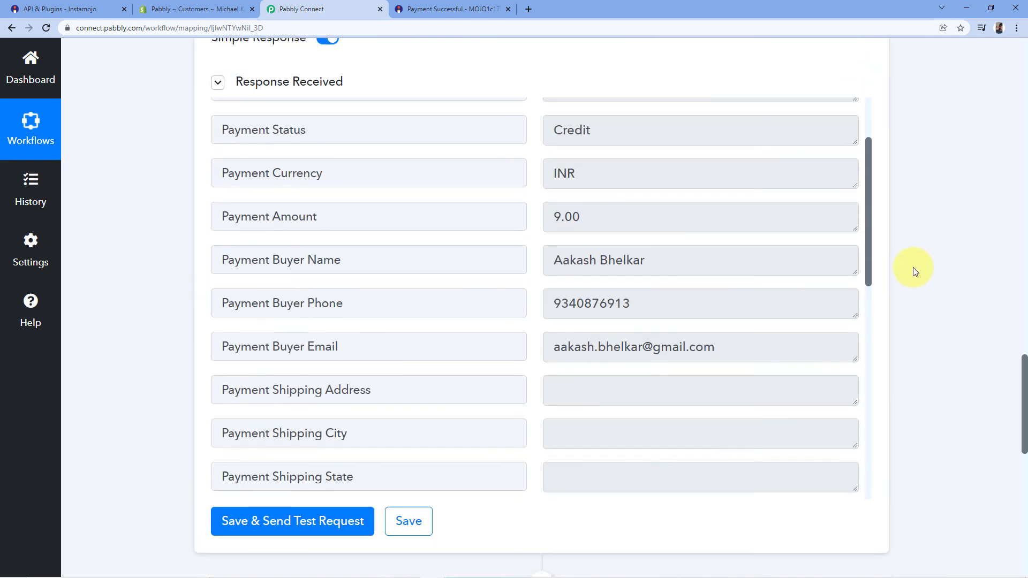
pyautogui.scroll(20, 915, 257)
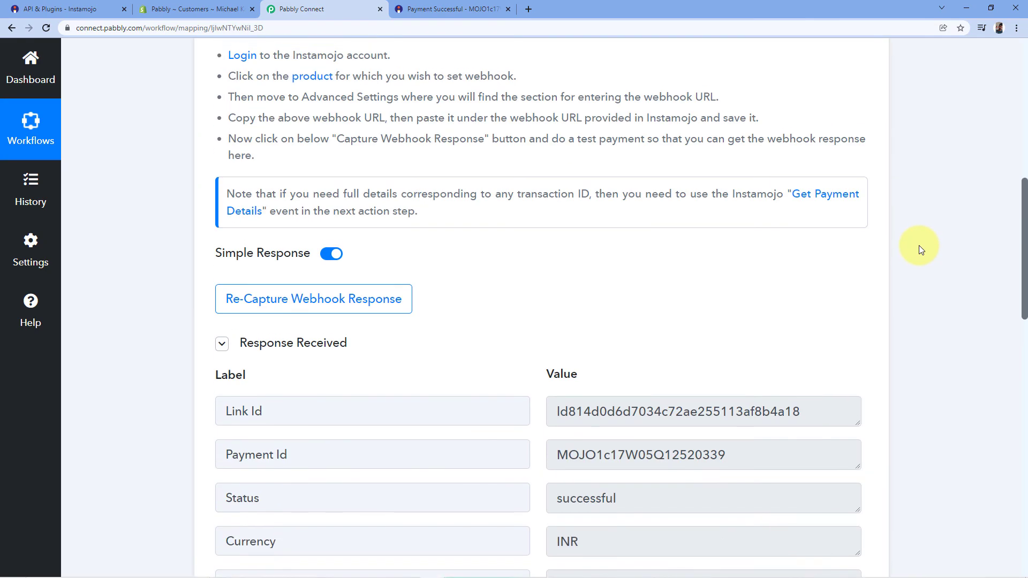
pyautogui.scroll(15, 919, 245)
pyautogui.click(862, 257)
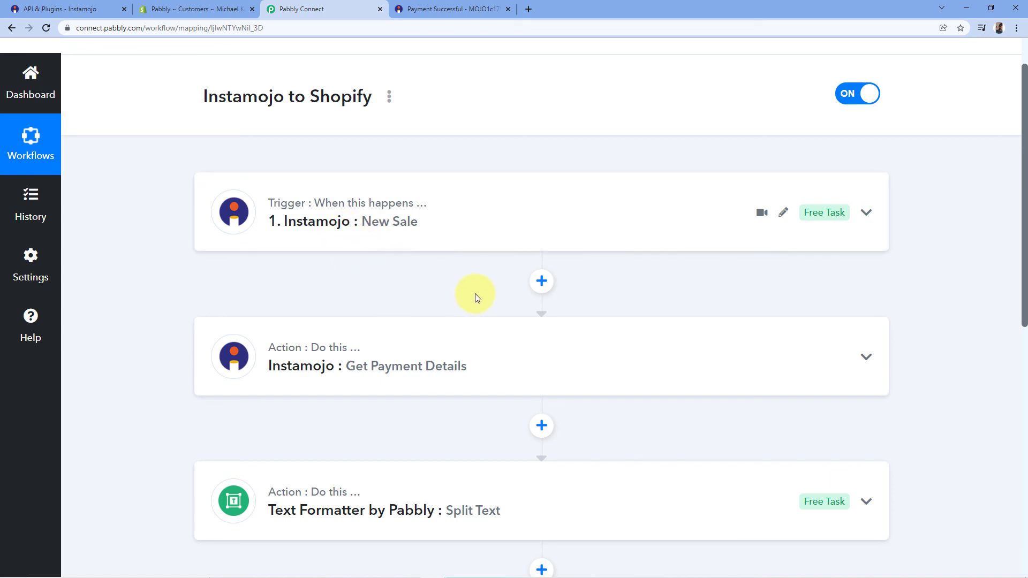
pyautogui.scroll(-2, 474, 293)
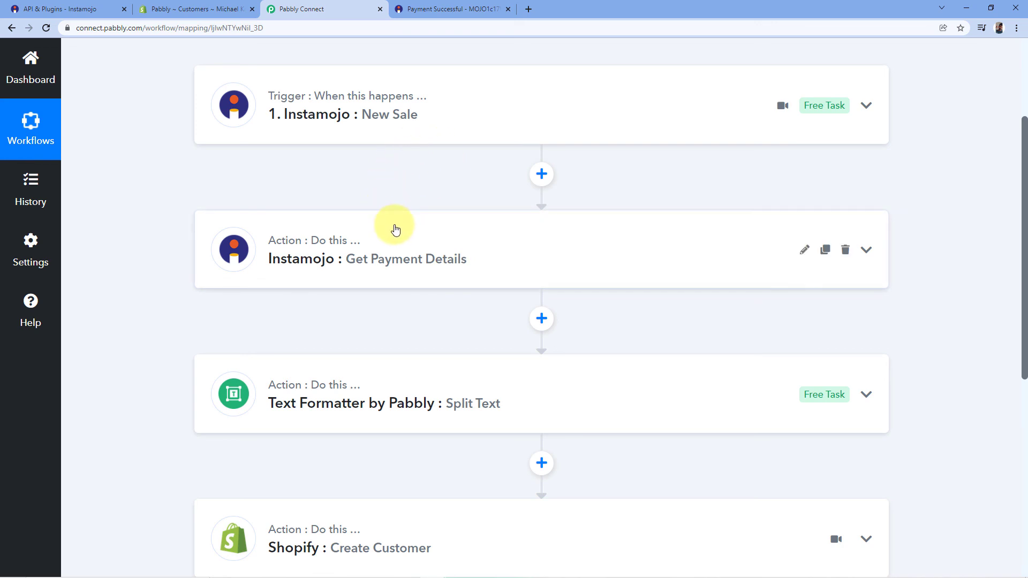
pyautogui.scroll(-1, 394, 227)
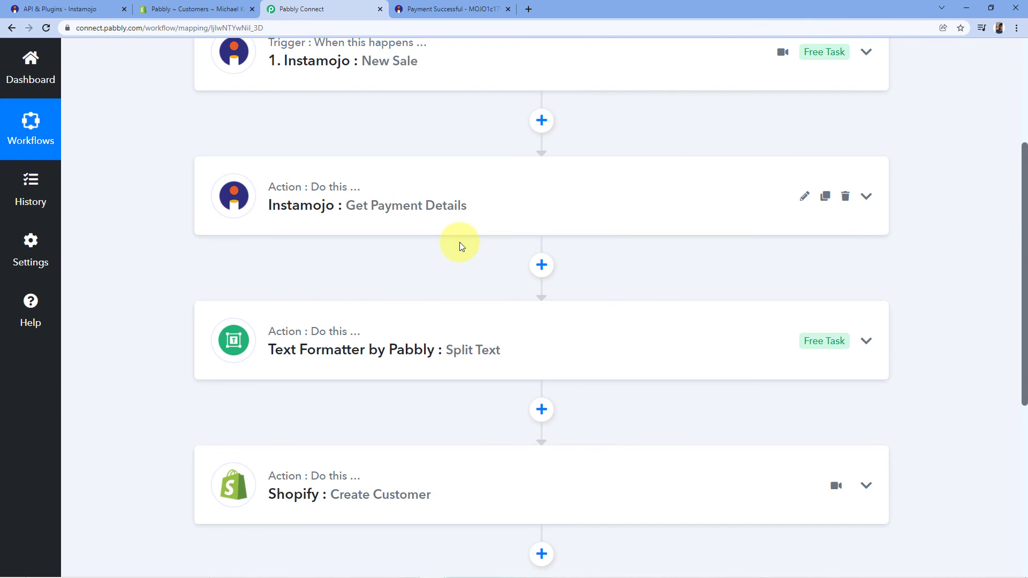
pyautogui.scroll(-2, 459, 247)
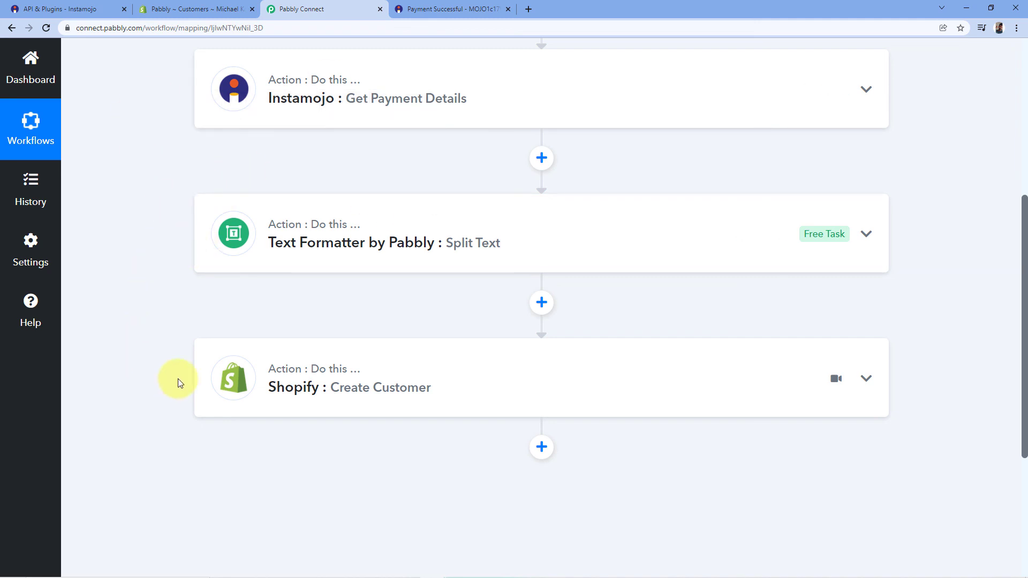
pyautogui.scroll(2, 330, 279)
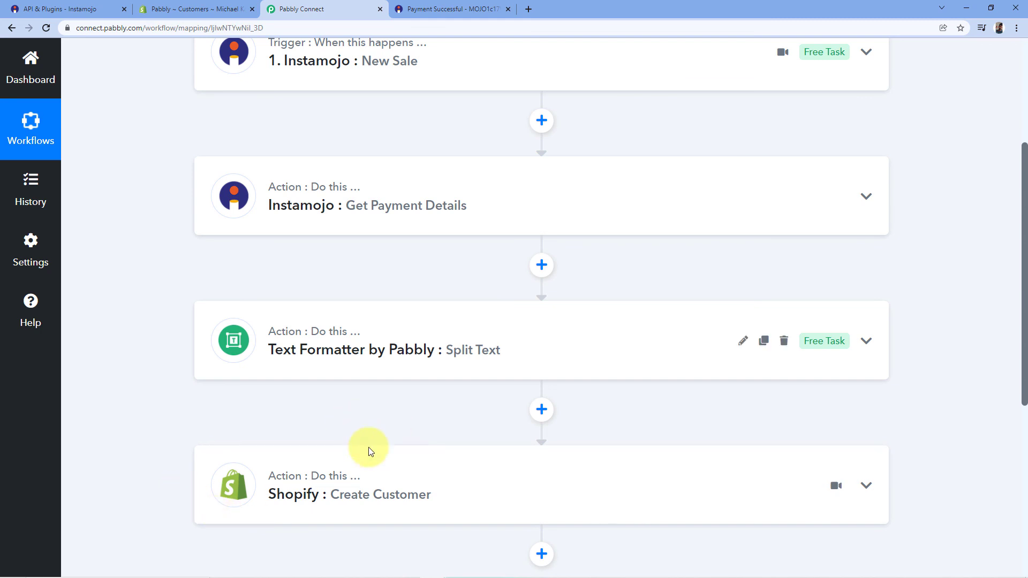
pyautogui.scroll(4, 523, 222)
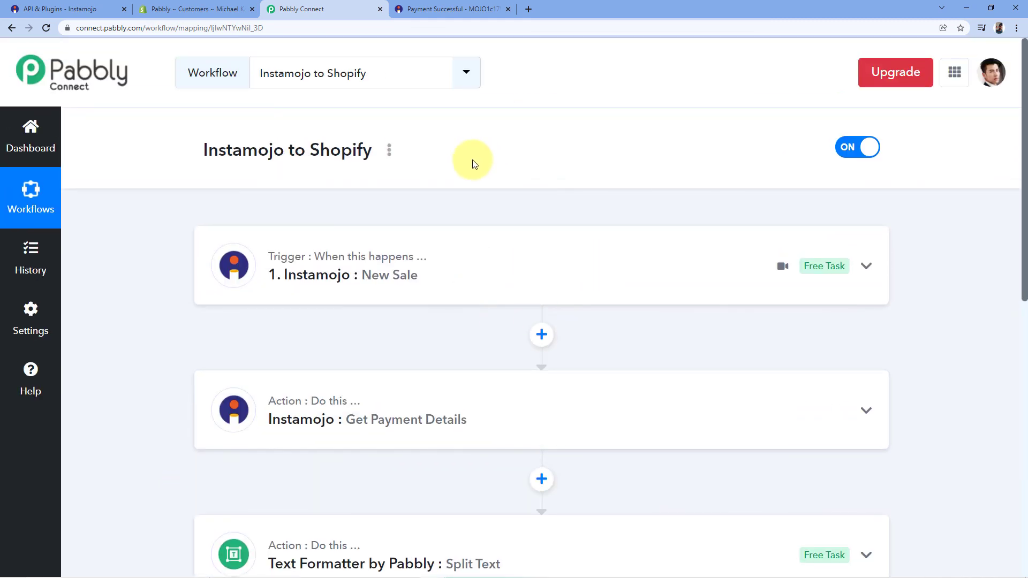